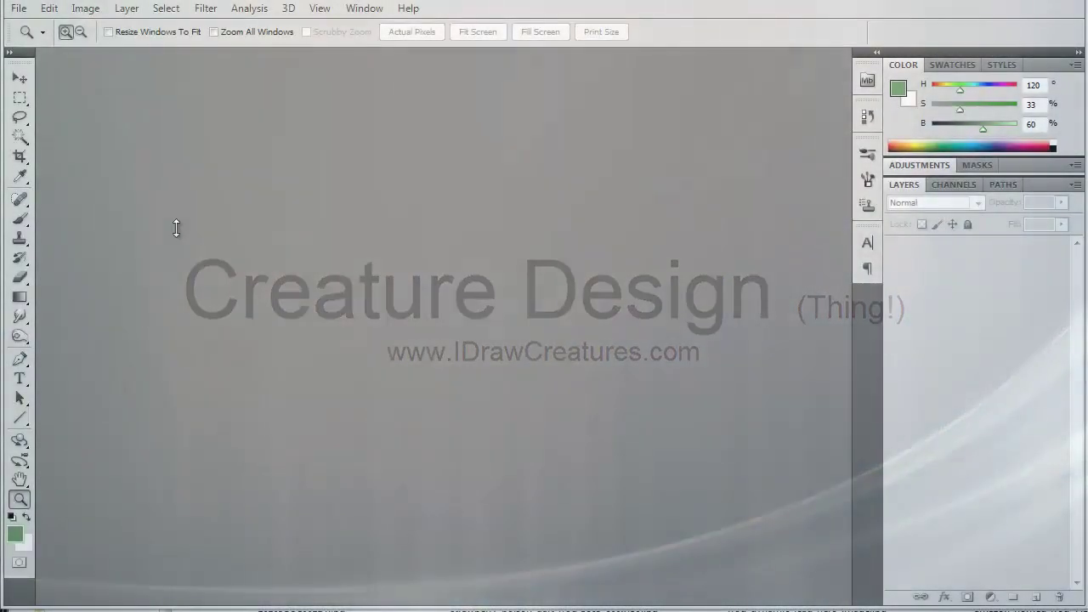
Step: Create a new document and crop the canvas shorter from the top
left_click(18, 8)
left_click(34, 24)
left_click(692, 222)
key("c")
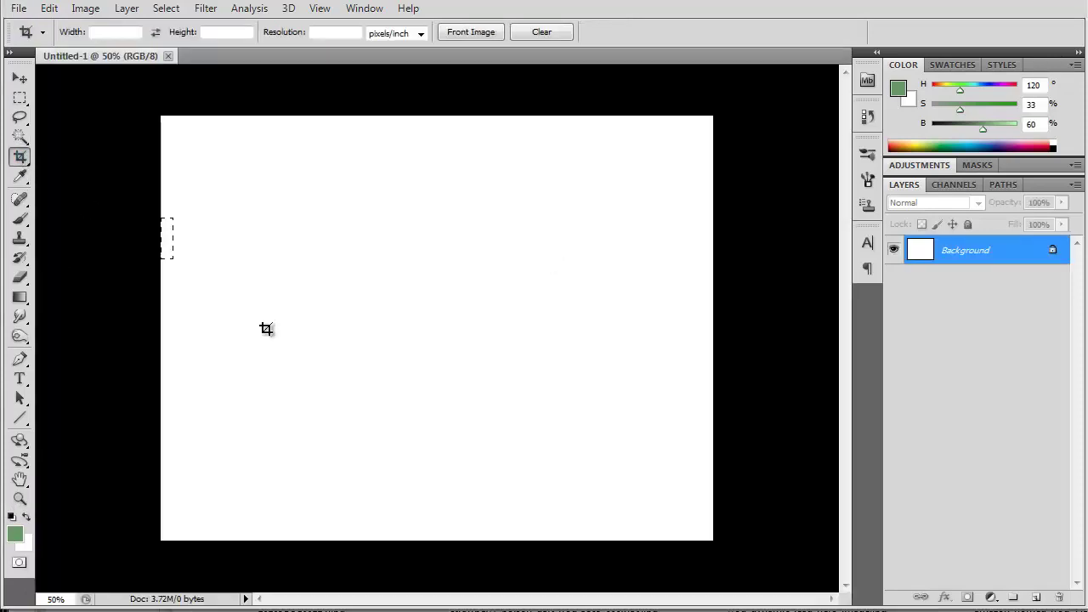
left_click_drag(161, 216, 712, 540)
left_click_drag(437, 216, 436, 180)
key("Return")
Step: Add a new empty layer and fill the Background with mid-grey
left_click(1035, 597)
left_click(12, 525)
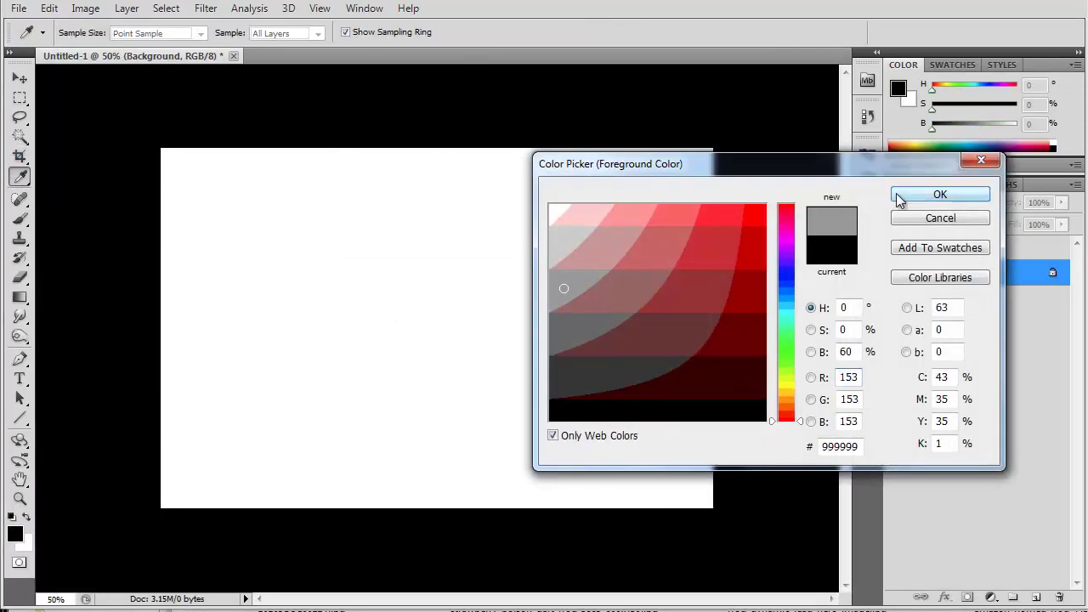
left_click(903, 194)
key("g")
left_click(578, 345)
Step: Set up a small sketching brush and zoom the canvas to 100%
key("b")
key("F5")
left_click(559, 295)
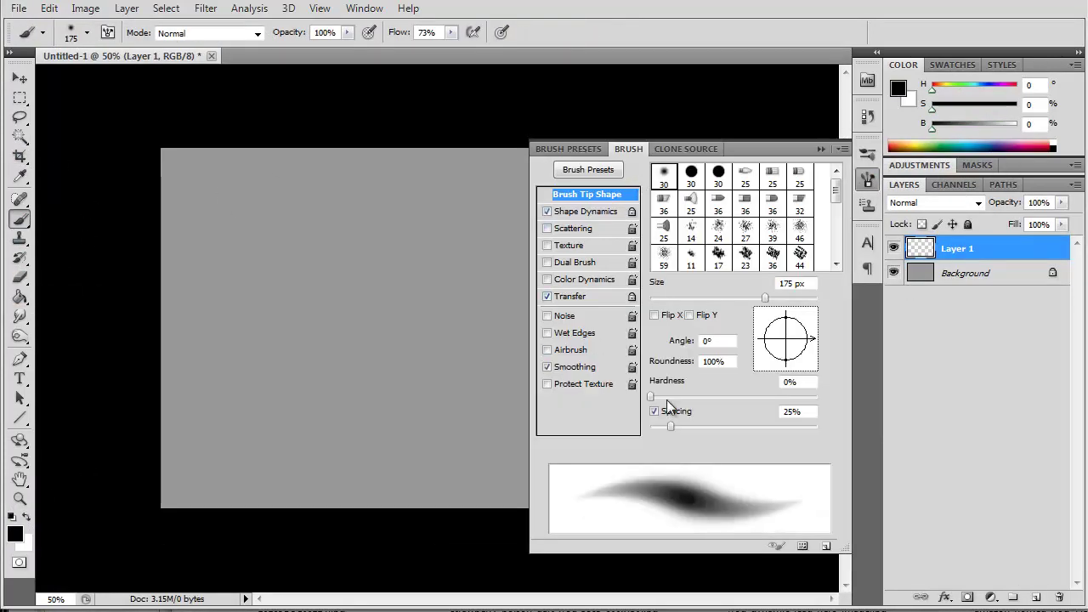
left_click(818, 149)
key("bracketleft")
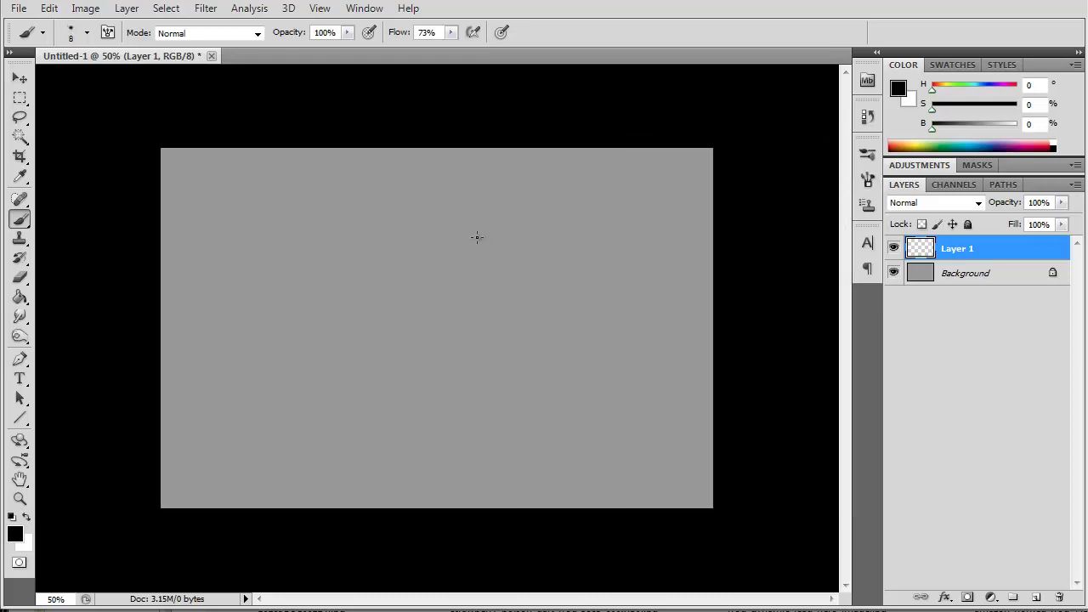
key("z")
left_click(425, 306)
Step: Sketch the head-top arc, long head outline strokes and the left face curve
key("b")
key("bracketleft")
key("bracketleft")
left_click_drag(352, 181, 425, 144)
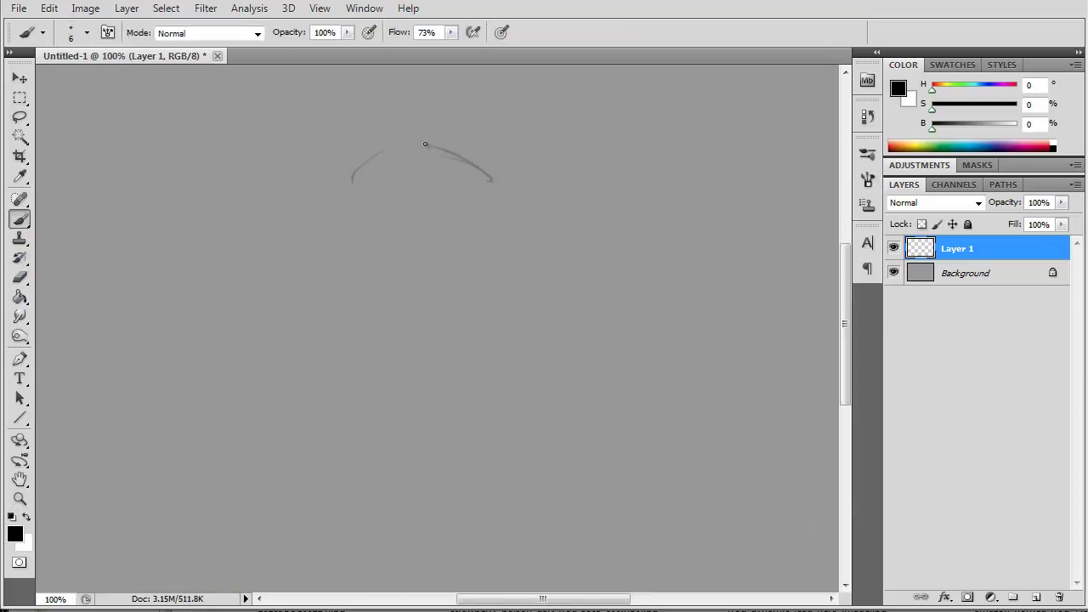
left_click_drag(494, 183, 584, 277)
left_click_drag(510, 191, 671, 305)
left_click_drag(687, 328, 694, 376)
mouse_move(302, 300)
left_mouse_down()
mouse_move(322, 378)
mouse_move(510, 378)
left_mouse_up()
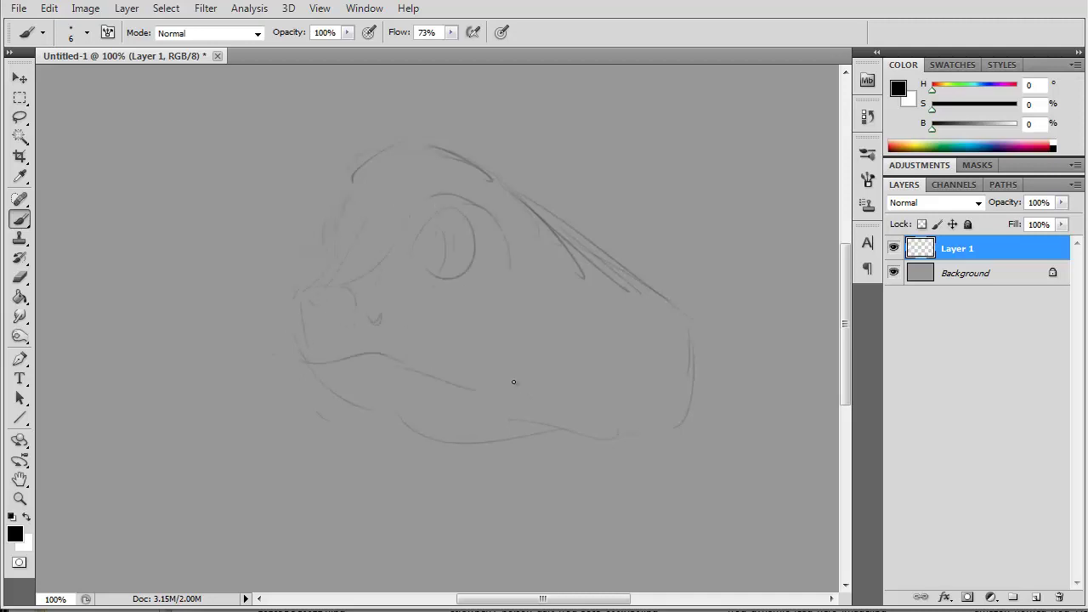
Step: Sketch the lower jaw, back of the head, neck lines and mouth line
left_click_drag(510, 189, 774, 285)
left_click_drag(749, 357, 765, 446)
left_click_drag(599, 459, 748, 434)
left_click_drag(387, 446, 566, 552)
left_click_drag(391, 455, 587, 515)
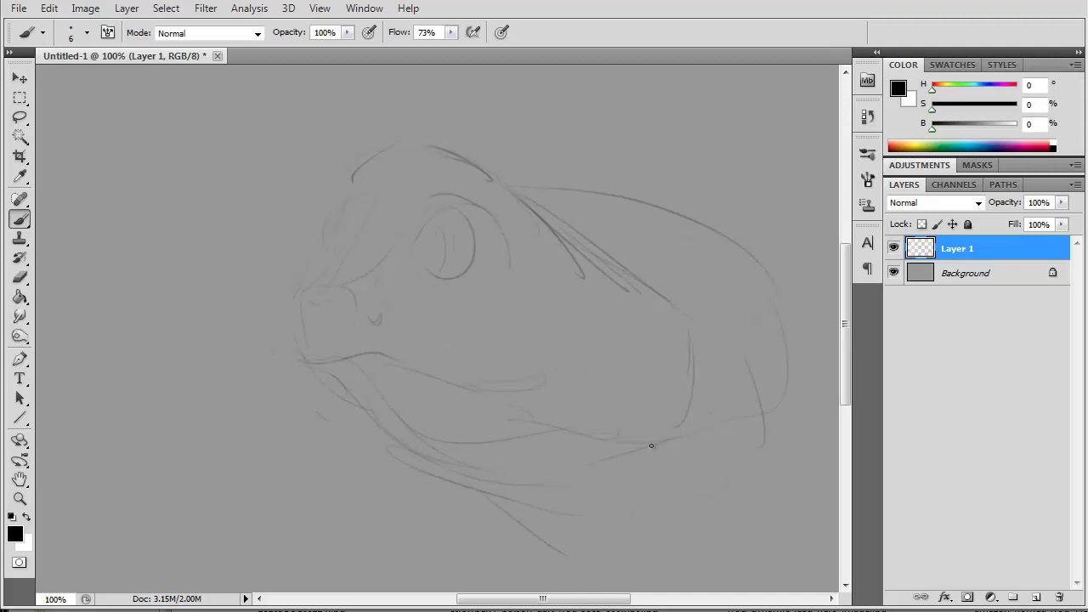
left_click_drag(510, 377, 306, 364)
Step: Sketch the eye, nostril and jaw contours plus the head-top and cheek curves
left_click_drag(349, 183, 331, 224)
left_click_drag(447, 209, 503, 229)
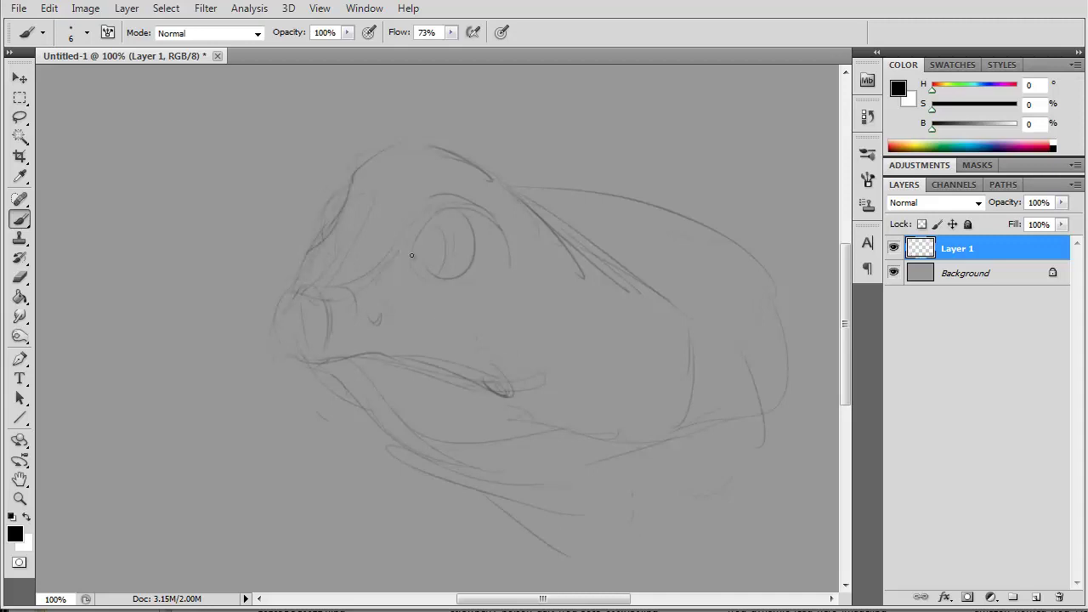
left_click_drag(452, 274, 429, 242)
left_click_drag(284, 364, 332, 378)
left_click_drag(323, 306, 311, 328)
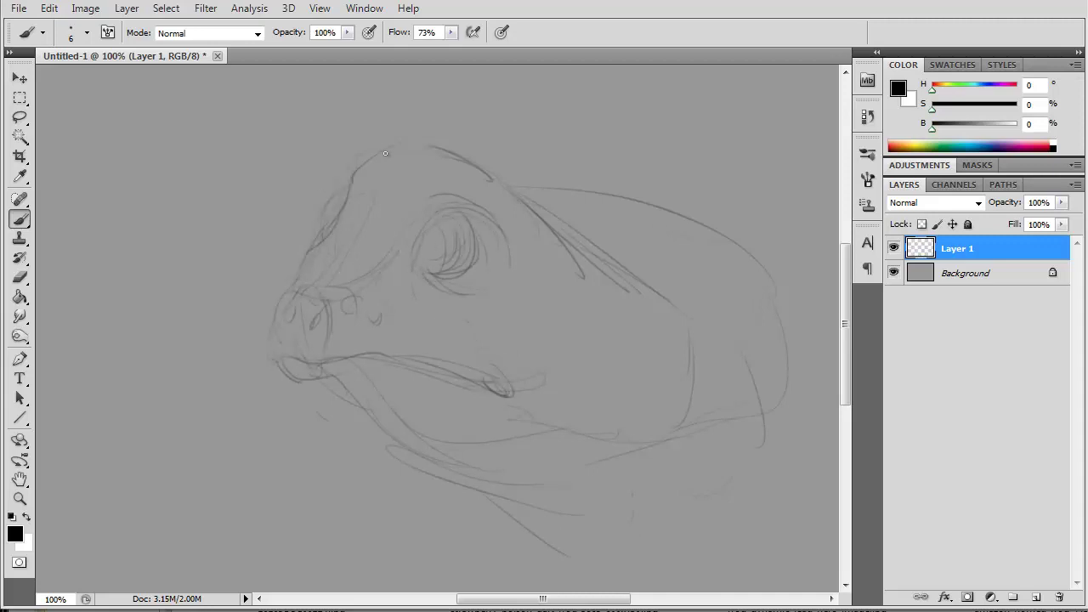
mouse_move(424, 187)
left_mouse_down()
mouse_move(349, 175)
mouse_move(614, 223)
left_mouse_up()
left_click_drag(530, 182, 791, 320)
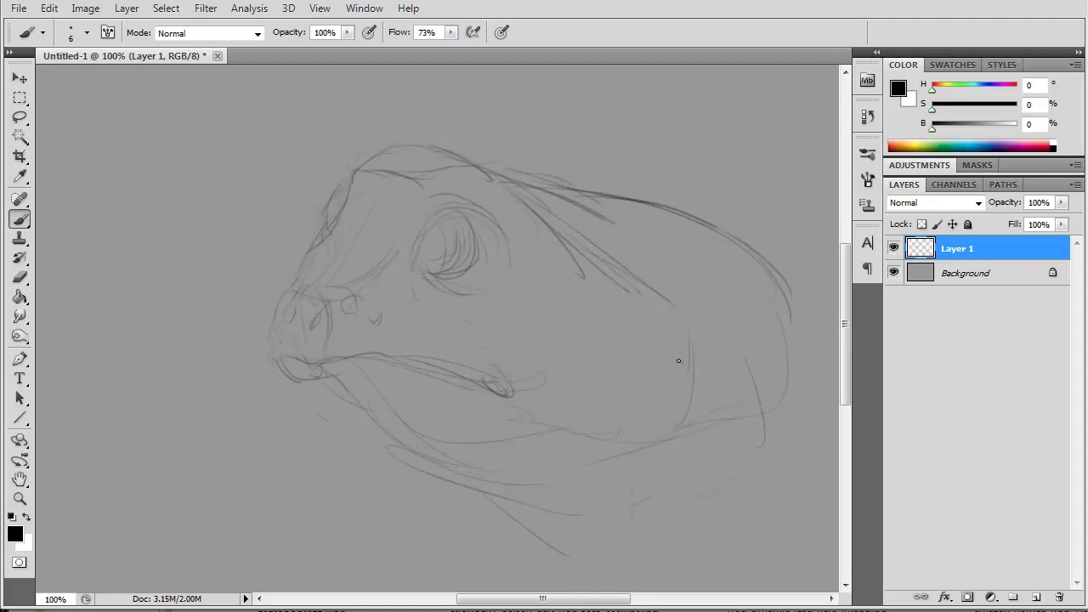
mouse_move(687, 335)
left_mouse_down()
mouse_move(671, 451)
mouse_move(629, 491)
left_mouse_up()
left_click_drag(727, 353, 707, 438)
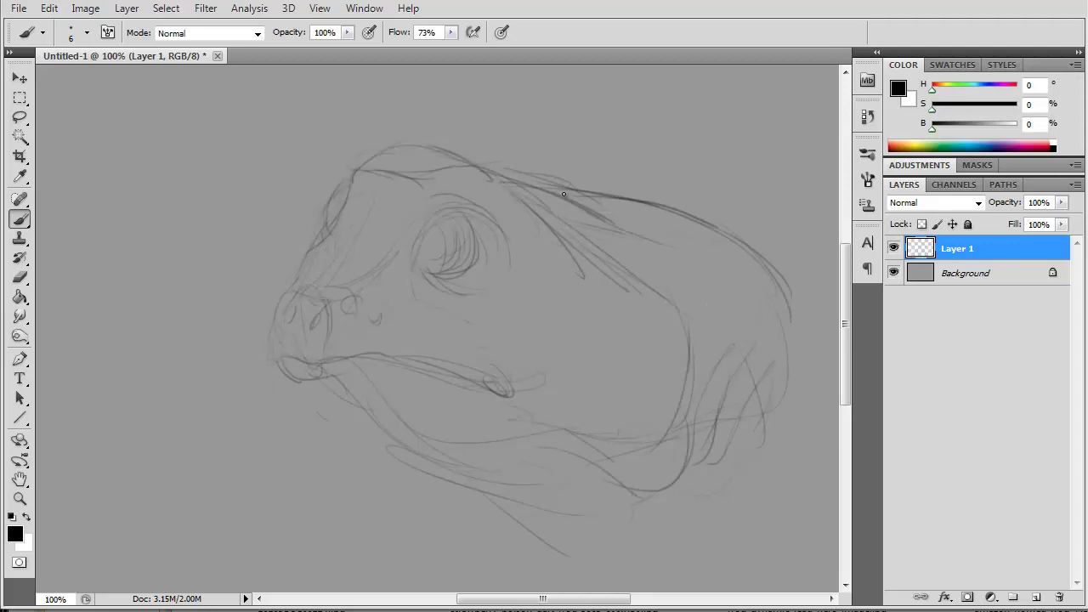
Step: Reinforce the head top, eye outline, top-left edge, snout and mouth lines
key("e")
key("b")
mouse_move(510, 175)
left_mouse_down()
mouse_move(595, 182)
mouse_move(720, 214)
mouse_move(769, 255)
left_mouse_up()
mouse_move(461, 247)
left_mouse_down()
mouse_move(452, 258)
mouse_move(473, 260)
mouse_move(473, 292)
mouse_move(416, 238)
mouse_move(505, 227)
left_mouse_up()
left_click_drag(514, 234, 514, 267)
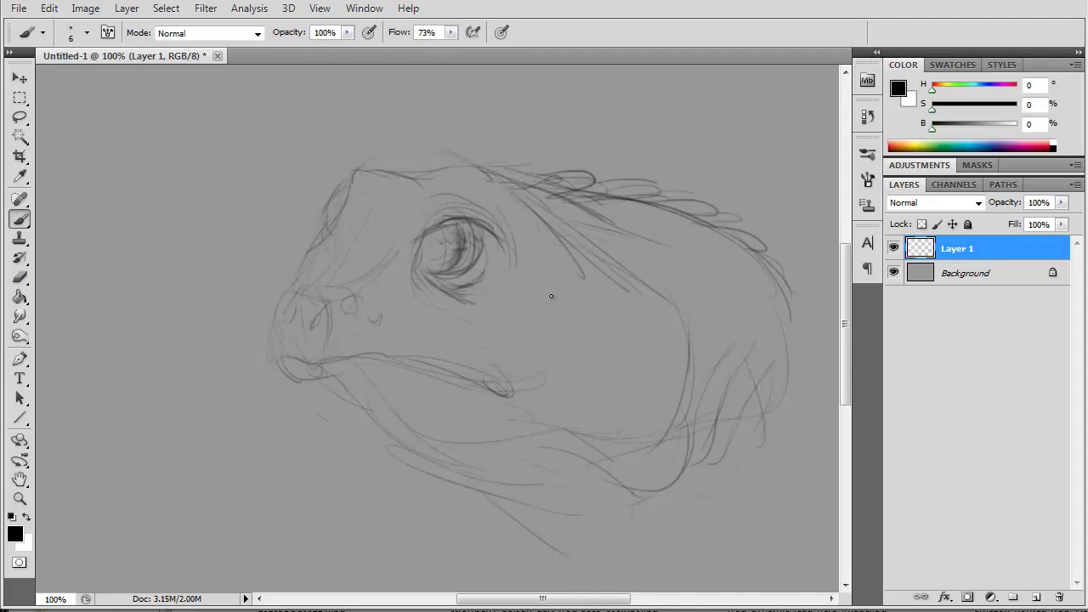
left_click_drag(350, 171, 420, 189)
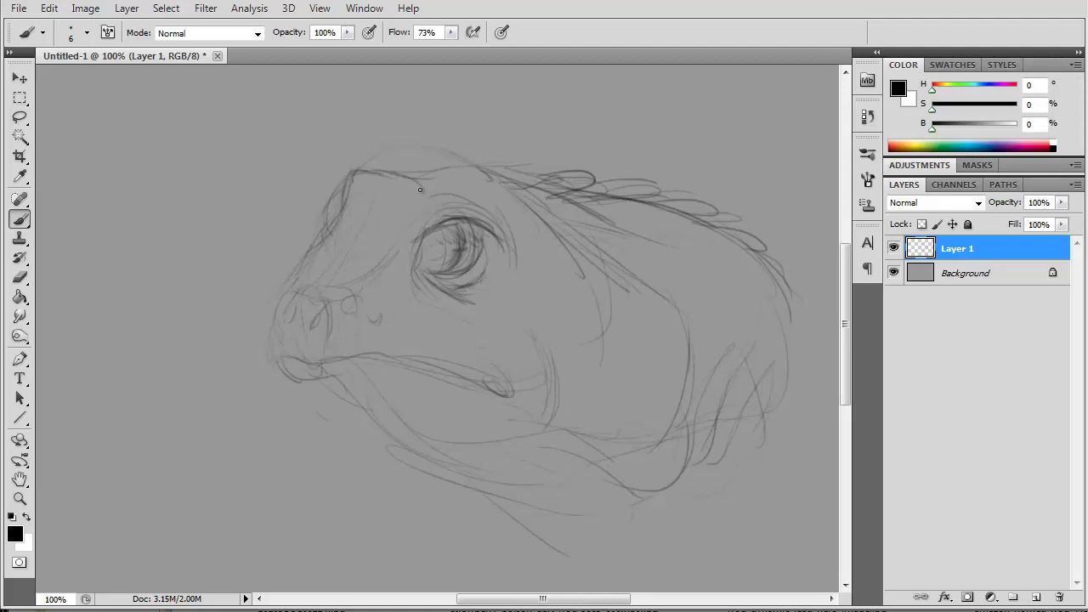
mouse_move(363, 282)
left_mouse_down()
mouse_move(271, 321)
mouse_move(298, 394)
left_mouse_up()
mouse_move(281, 325)
left_mouse_down()
mouse_move(260, 408)
mouse_move(281, 414)
left_mouse_up()
Step: Erase stray snout and ridge strokes, then redraw the snout's upper edge
left_click(20, 279)
left_click_drag(272, 306, 323, 322)
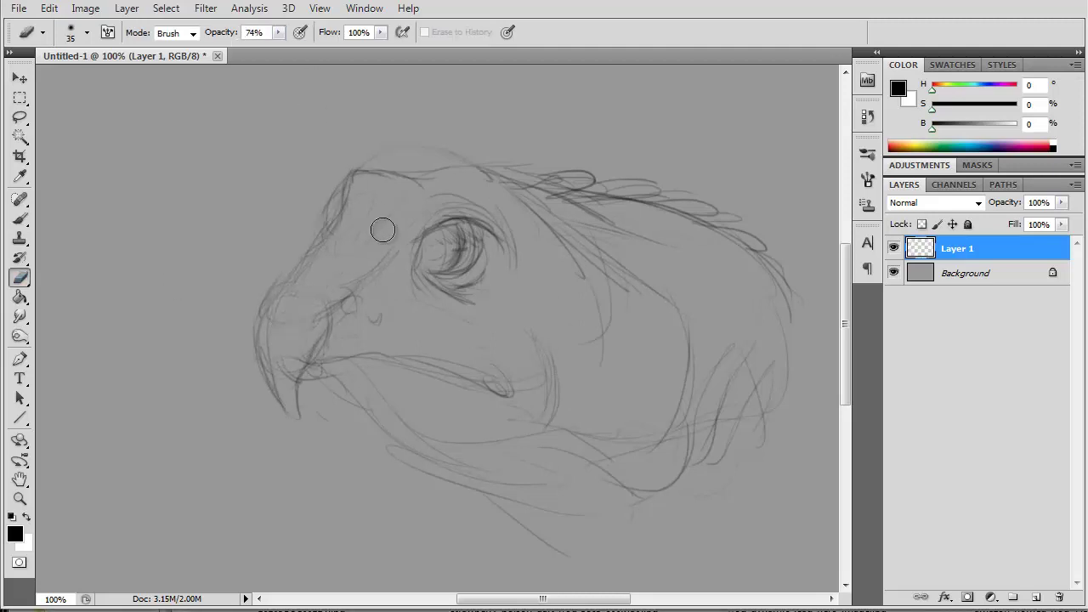
mouse_move(552, 179)
left_mouse_down()
mouse_move(689, 213)
mouse_move(561, 182)
left_mouse_up()
key("b")
left_click_drag(347, 220, 258, 301)
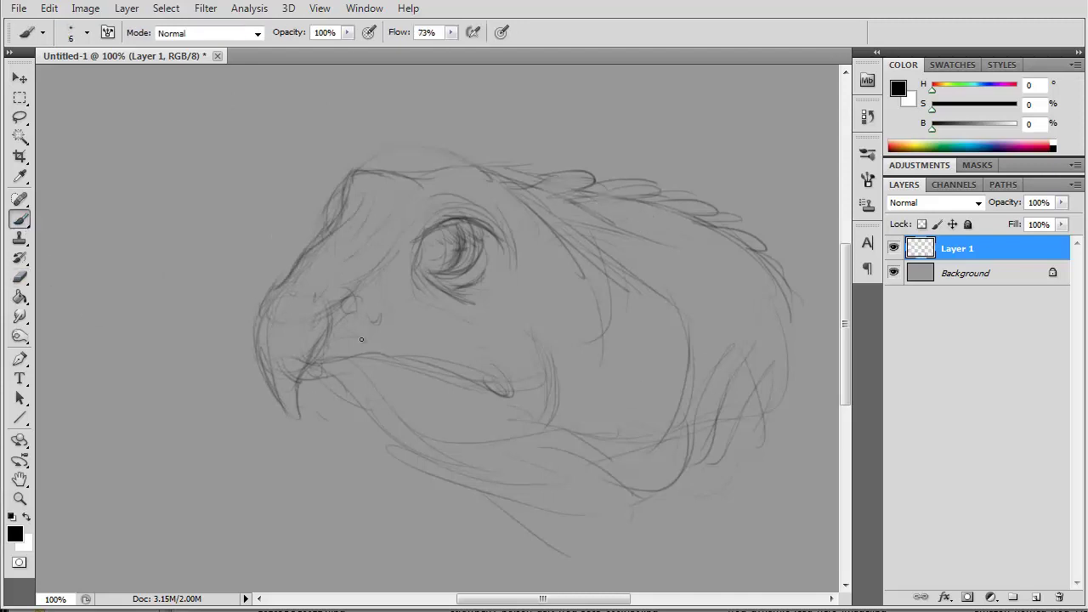
Step: Hatch lines along the lower jaw and neck and darken the nostril
left_click_drag(373, 394, 605, 576)
left_click_drag(425, 450, 630, 550)
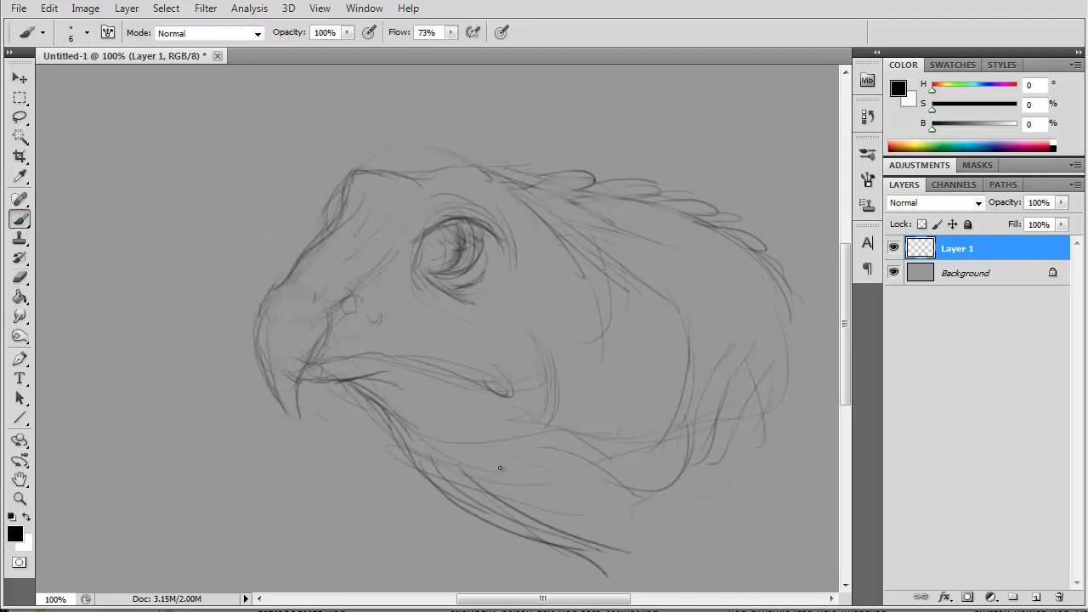
left_click_drag(501, 472, 641, 541)
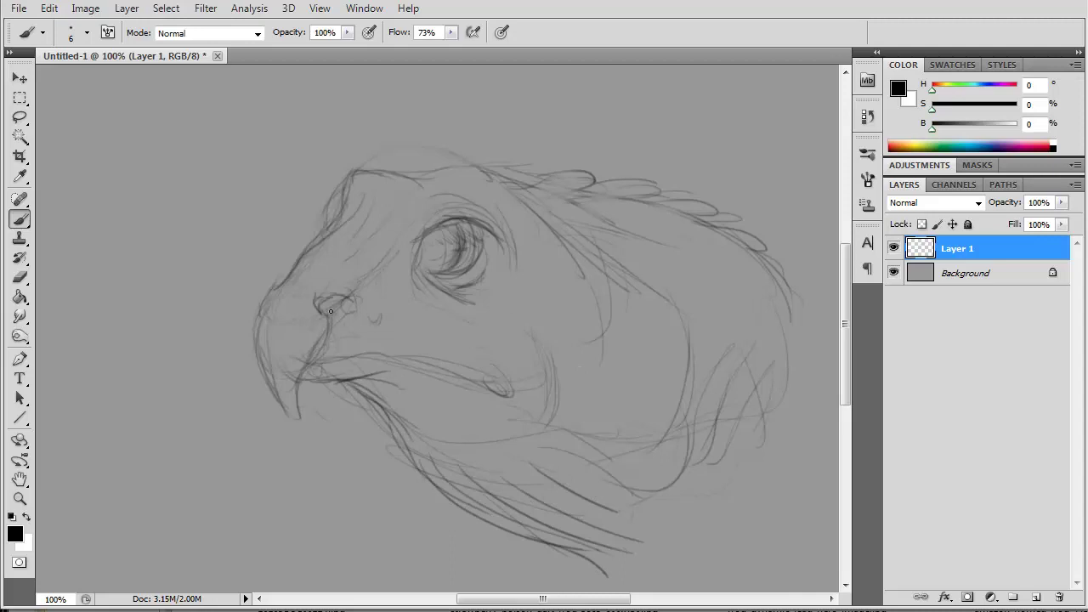
left_click_drag(331, 311, 349, 308)
Step: Redraw the hooked beak and darken the mouth, jaw, neck and eye lines
left_click_drag(290, 278, 274, 398)
left_click_drag(328, 323, 285, 418)
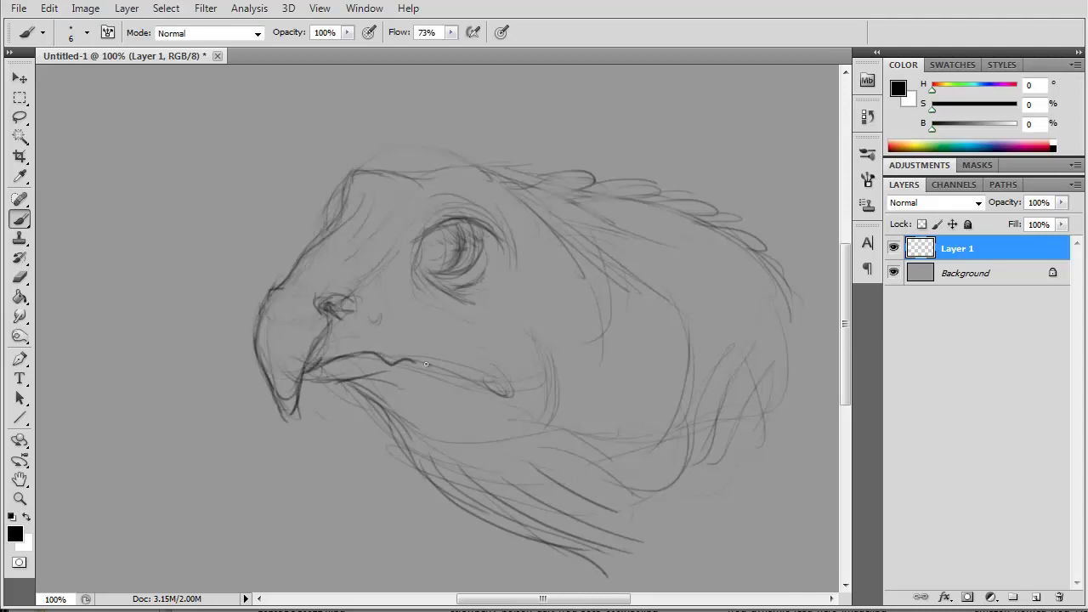
left_click_drag(416, 360, 508, 401)
left_click_drag(302, 383, 416, 403)
left_click_drag(349, 383, 469, 509)
mouse_move(413, 297)
left_mouse_down()
mouse_move(436, 238)
mouse_move(447, 267)
mouse_move(476, 257)
mouse_move(429, 268)
mouse_move(500, 236)
mouse_move(473, 272)
left_mouse_up()
Step: Darken the eye and brow with the brush
key("e")
left_click(20, 219)
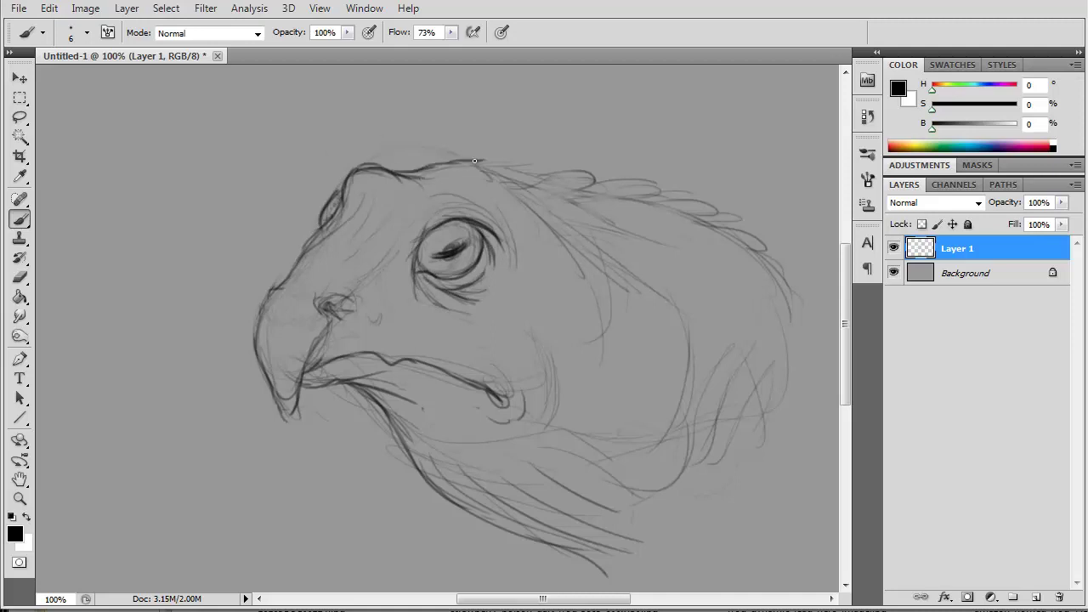
left_click_drag(462, 205, 387, 246)
left_click_drag(357, 202, 338, 240)
Step: Draw a jagged spiky ridge along the back and hatching behind the brow
key("e")
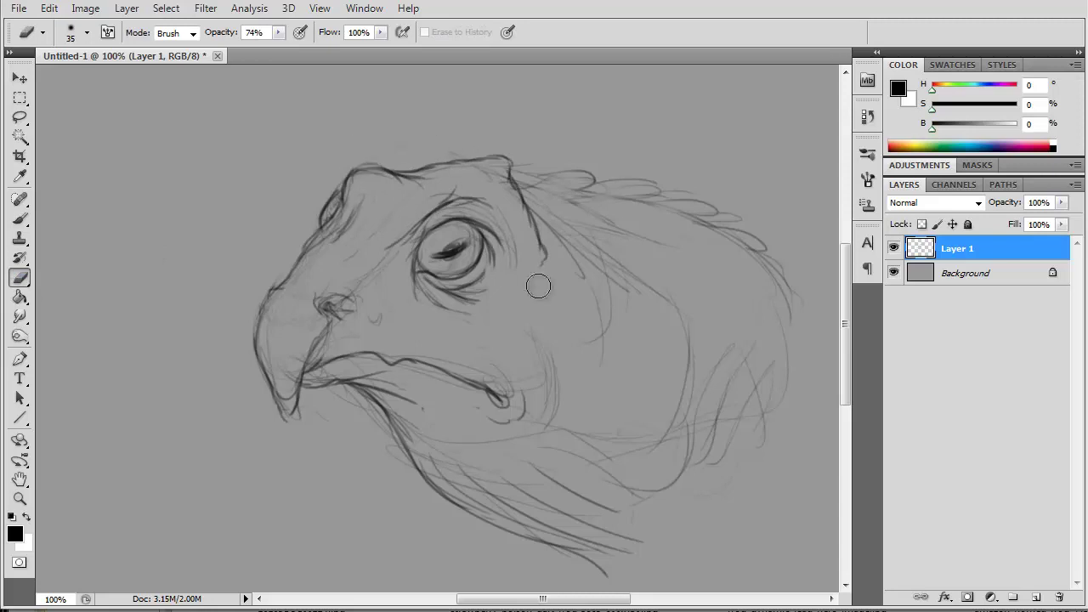
left_click(21, 219)
left_click_drag(534, 187, 766, 242)
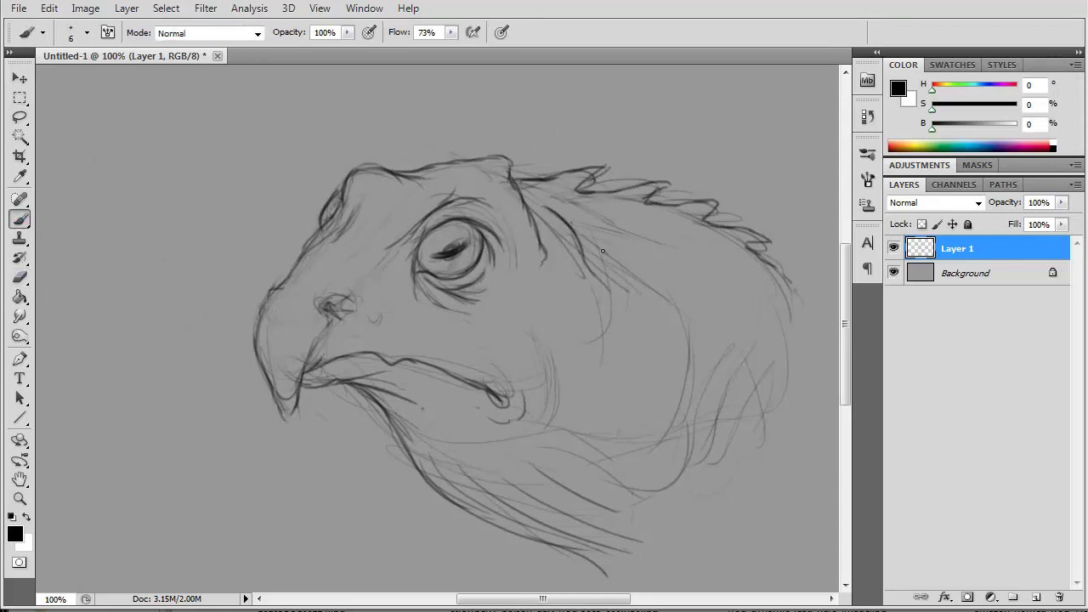
left_click_drag(575, 222, 634, 285)
left_click_drag(569, 219, 624, 250)
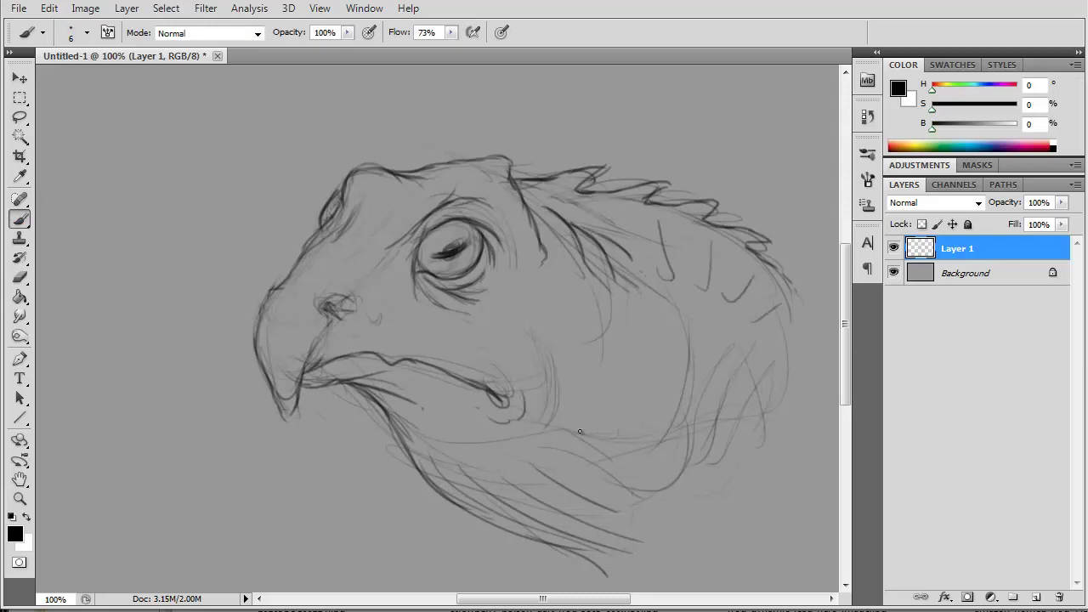
Step: Strengthen the jaw contour, add cheek wrinkles and a curl, and darken the nostril
left_click_drag(581, 389, 555, 399)
left_click_drag(597, 348, 583, 390)
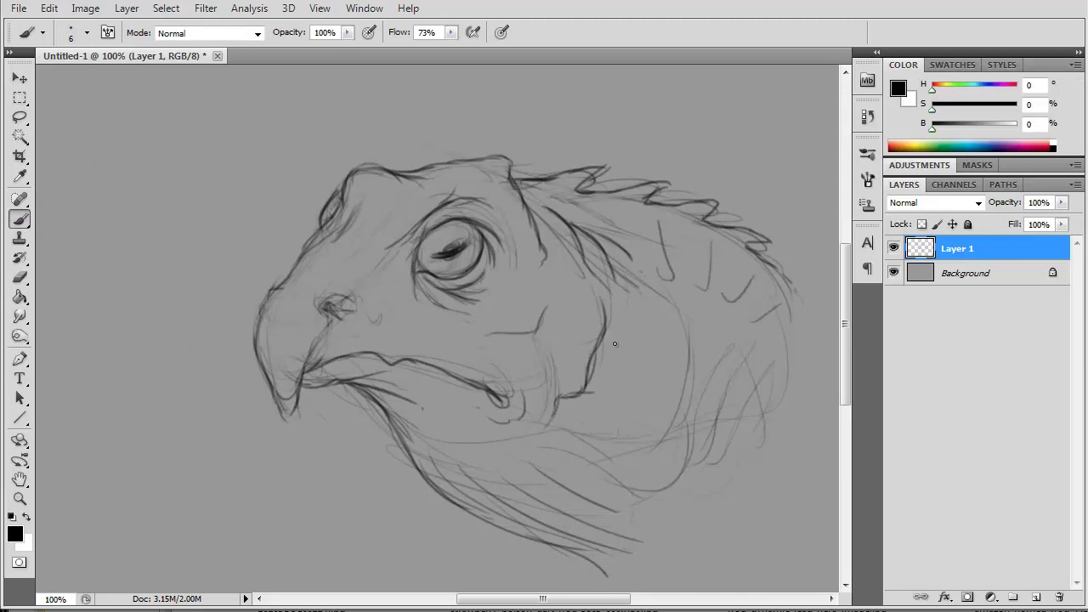
left_click_drag(618, 316, 596, 389)
left_click_drag(646, 324, 646, 338)
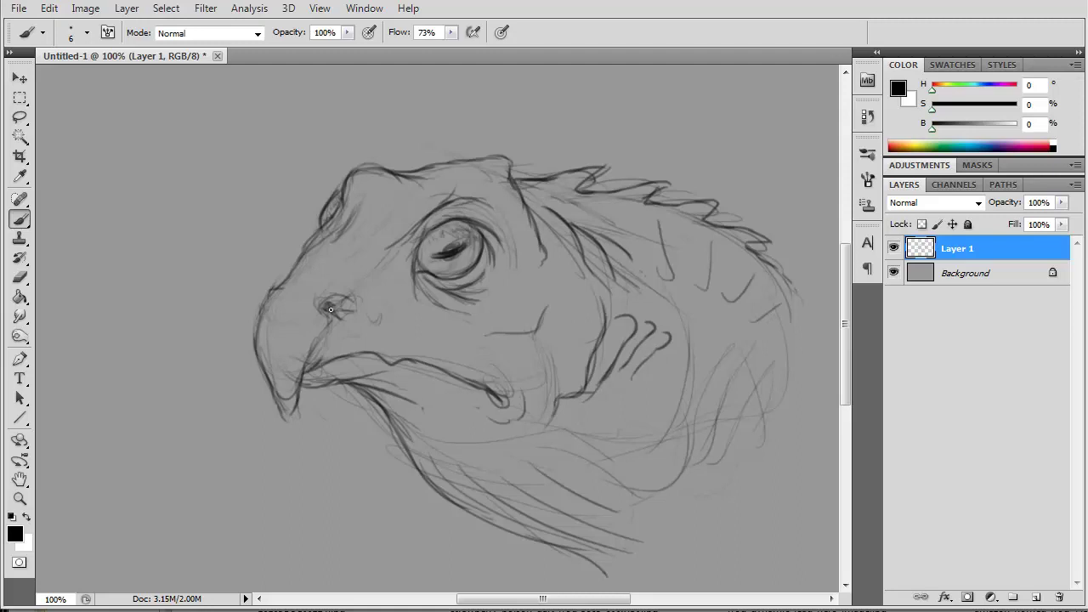
left_click_drag(343, 294, 334, 297)
left_click_drag(321, 303, 317, 321)
Step: Retrace the neck line and erase stray strokes on the neck, brow and eye
key("e")
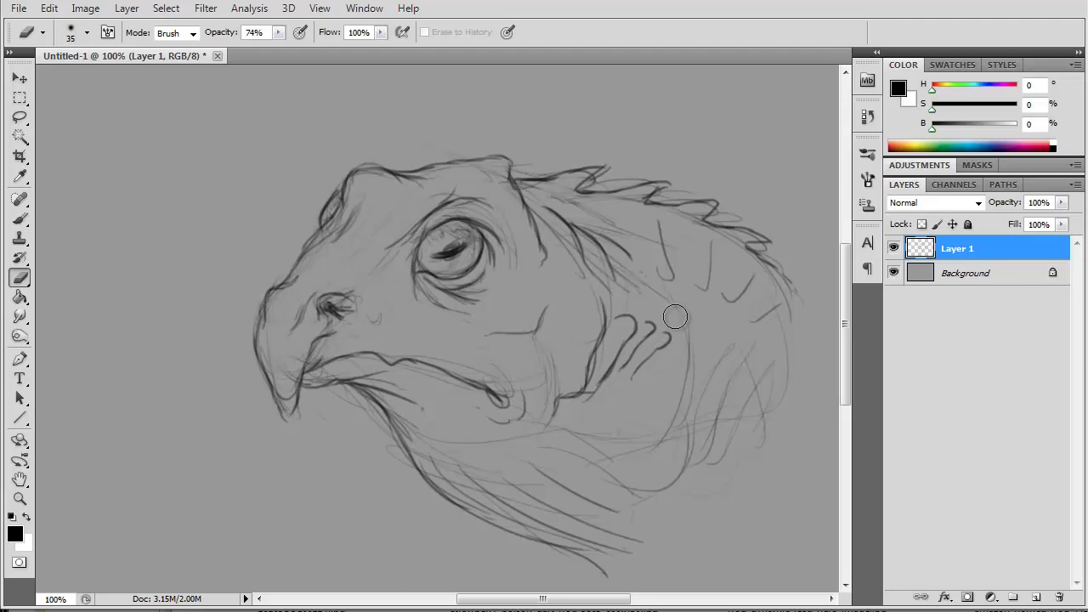
key("b")
left_click_drag(357, 387, 408, 459)
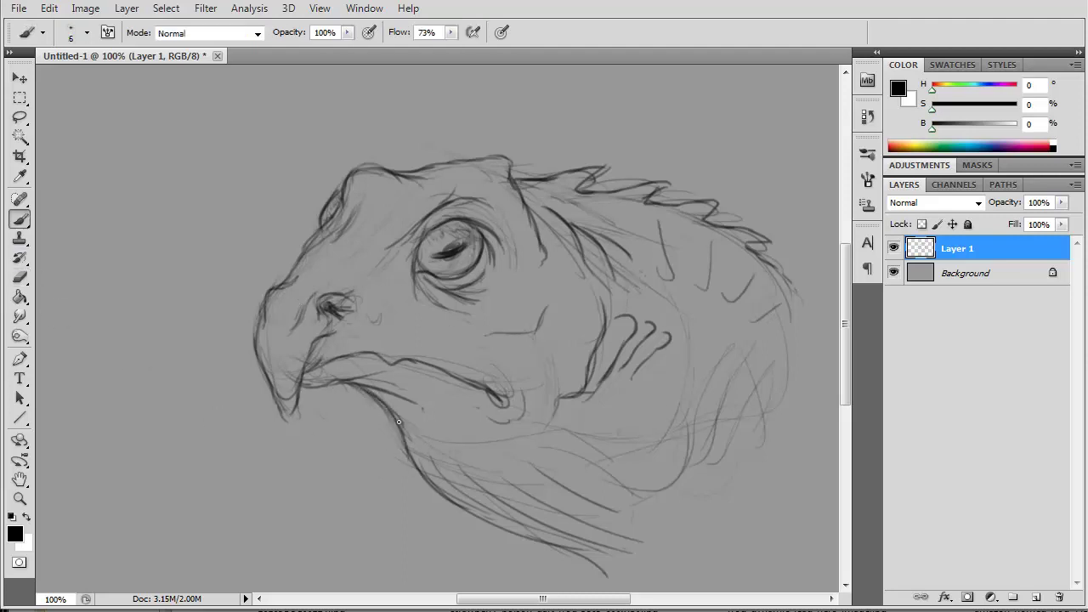
mouse_move(398, 421)
left_mouse_down()
mouse_move(473, 535)
mouse_move(585, 570)
left_mouse_up()
key("e")
mouse_move(425, 472)
left_mouse_down()
mouse_move(463, 508)
mouse_move(523, 485)
left_mouse_up()
left_click_drag(570, 219, 619, 182)
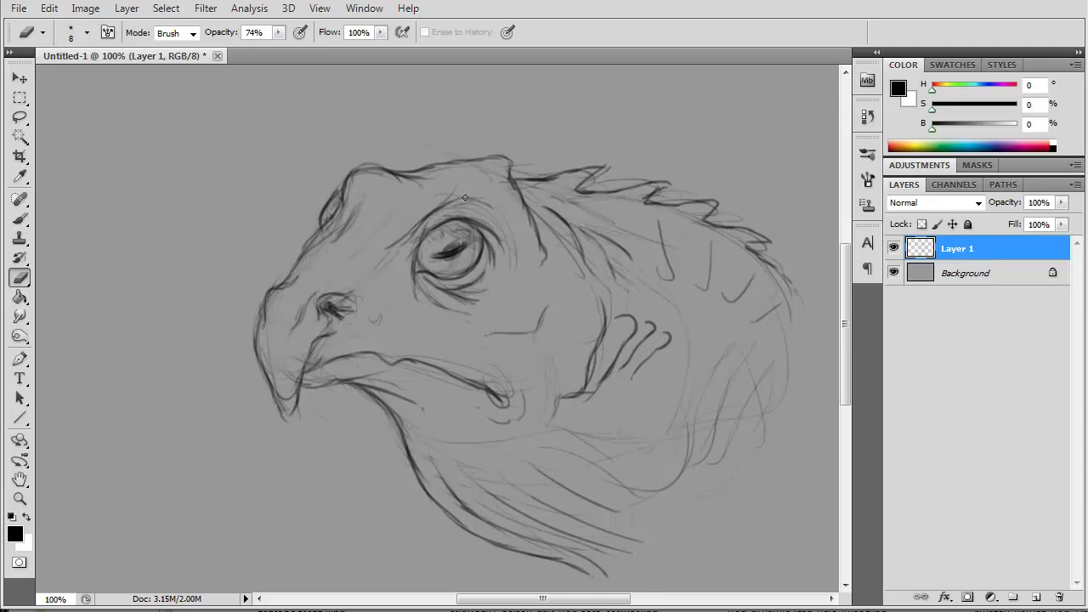
left_click_drag(412, 240, 448, 216)
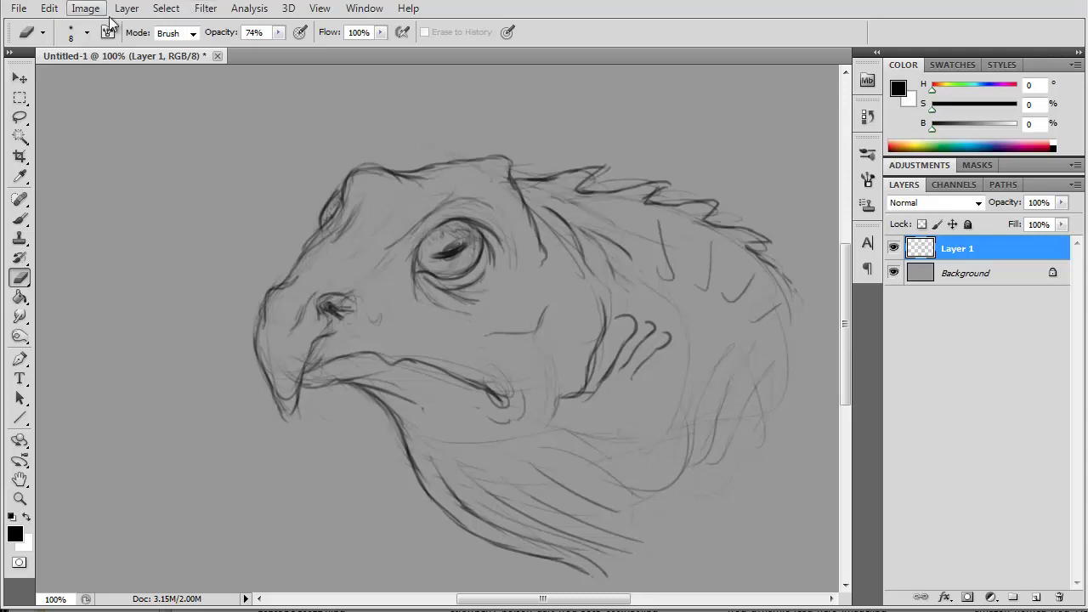
Step: Paste a merged copy of the sketch onto a new layer
left_click(49, 8)
left_click(94, 139)
key("ctrl+v")
left_click(206, 7)
left_click(229, 78)
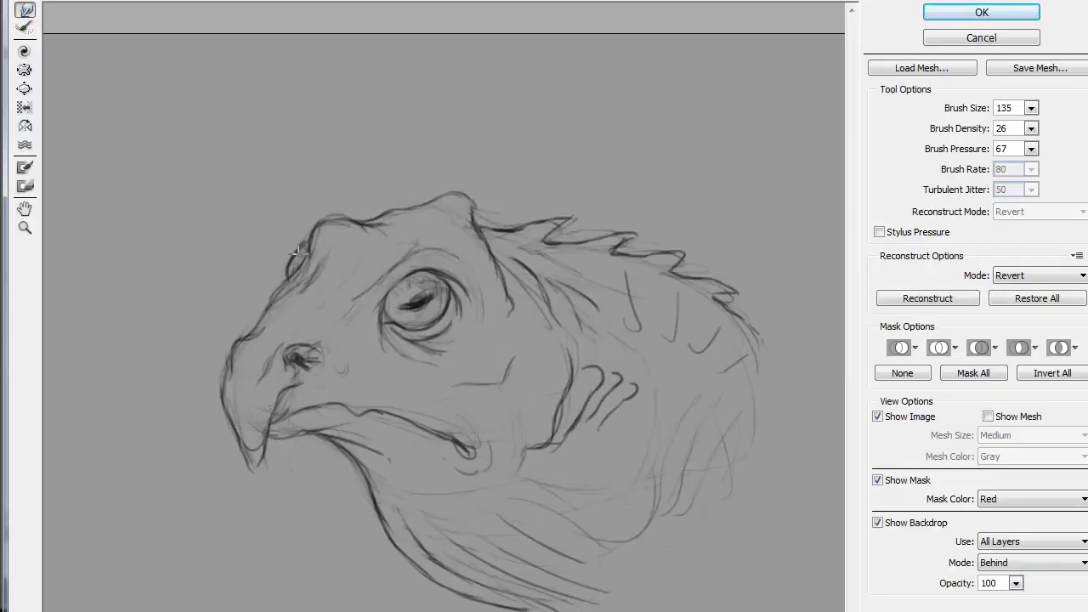
Step: Liquify-warp the beak tip, nostril, cheek ridge, jaw and neck lines, then apply
mouse_move(265, 423)
left_mouse_down()
mouse_move(250, 431)
mouse_move(466, 449)
left_mouse_up()
left_click_drag(297, 357, 308, 367)
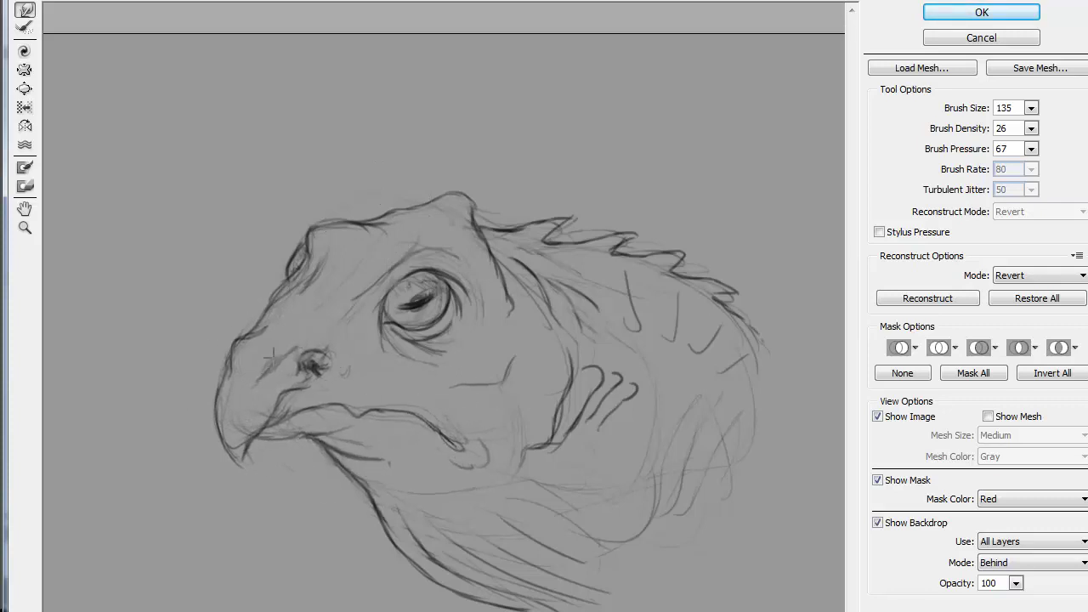
left_click_drag(561, 365, 461, 376)
left_click_drag(524, 355, 531, 294)
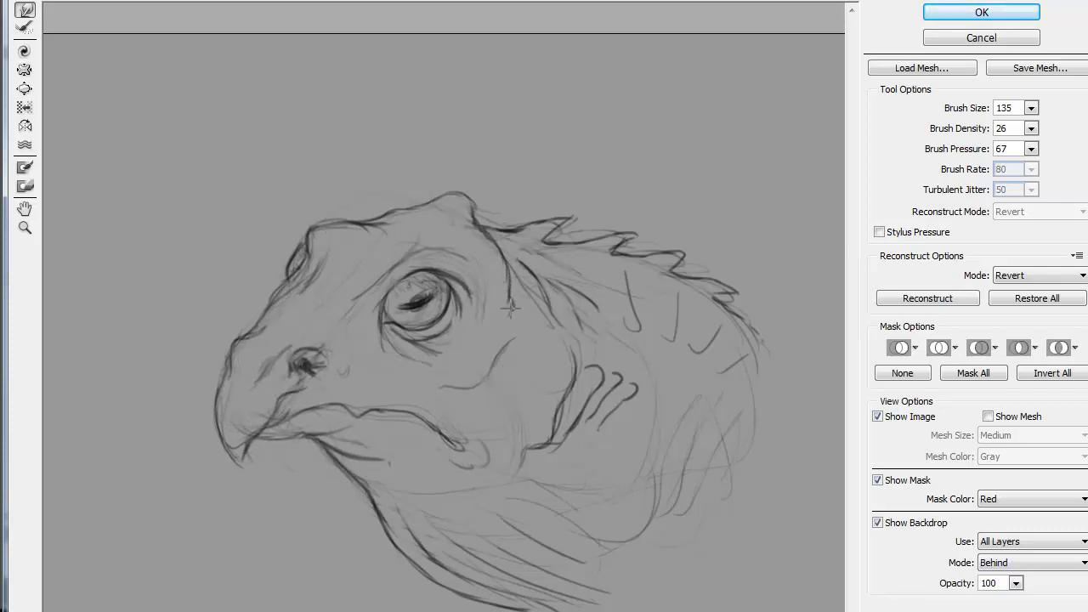
left_click_drag(386, 469, 518, 585)
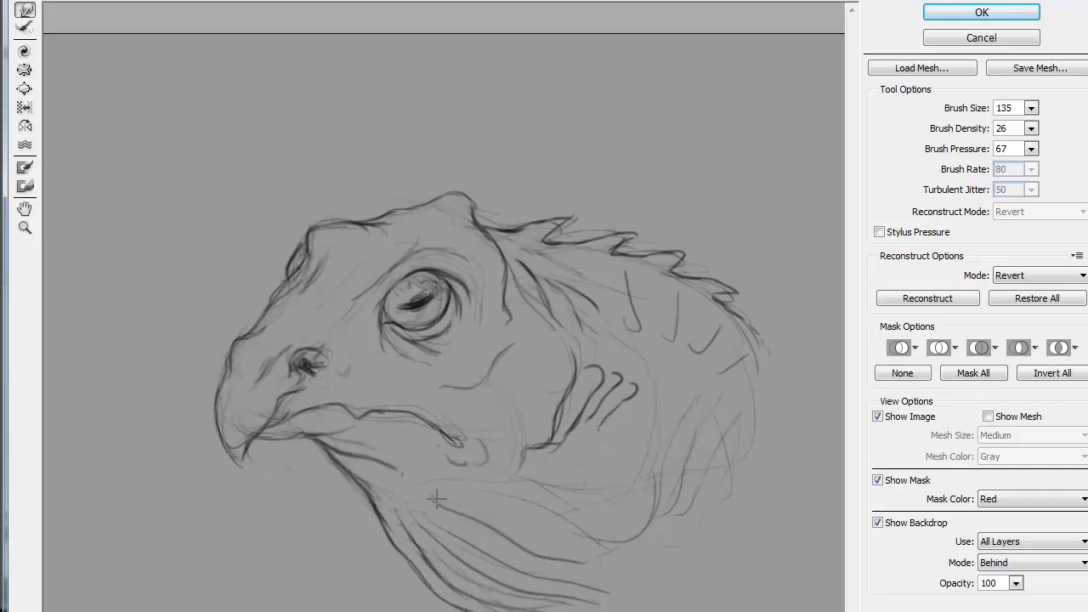
key("Return")
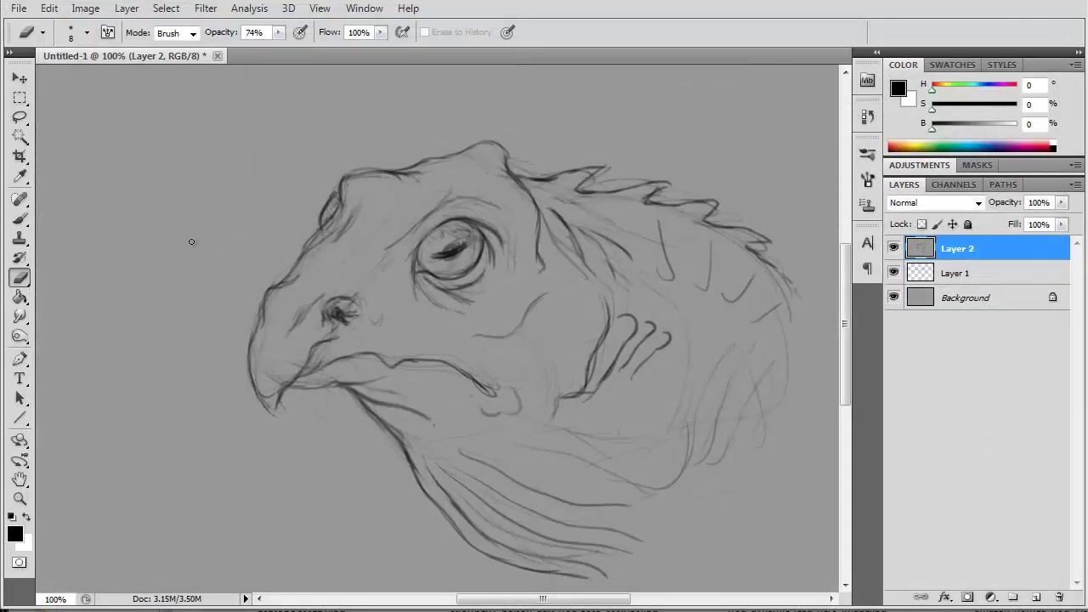
Step: Create a new layer and paint grey over the nostril area with a small brush
key("ctrl+shift+alt+n")
key("x")
left_click(65, 275, "alt")
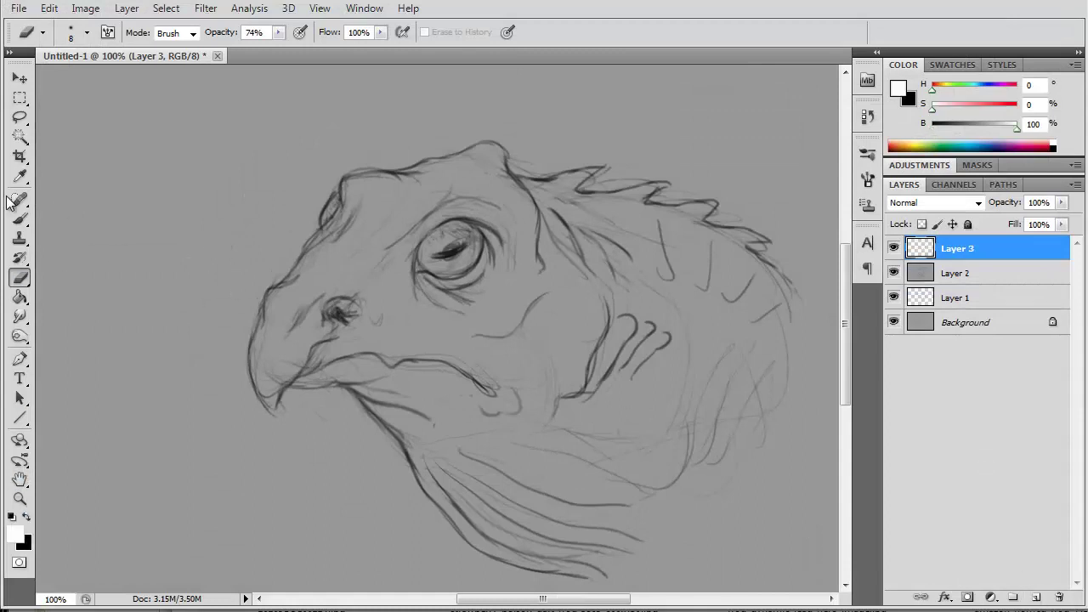
key("b")
key("bracketleft")
key("bracketleft")
key("bracketleft")
left_click_drag(333, 306, 332, 349)
Step: Touch up the beak tip, switching between black and grey paint colours
key("x")
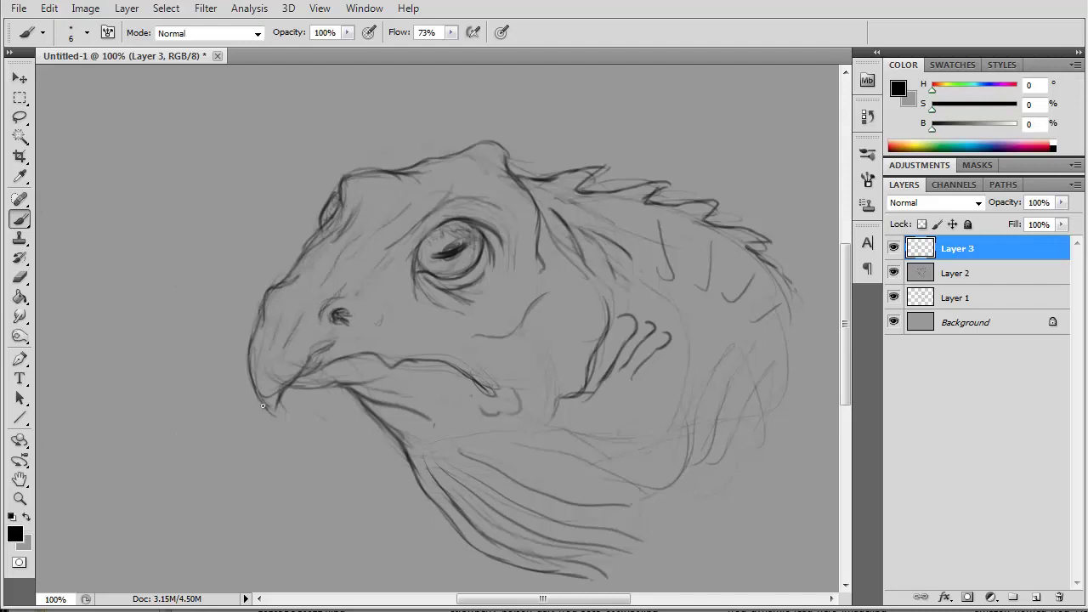
key("e")
left_click_drag(264, 409, 270, 397)
key("x")
key("b")
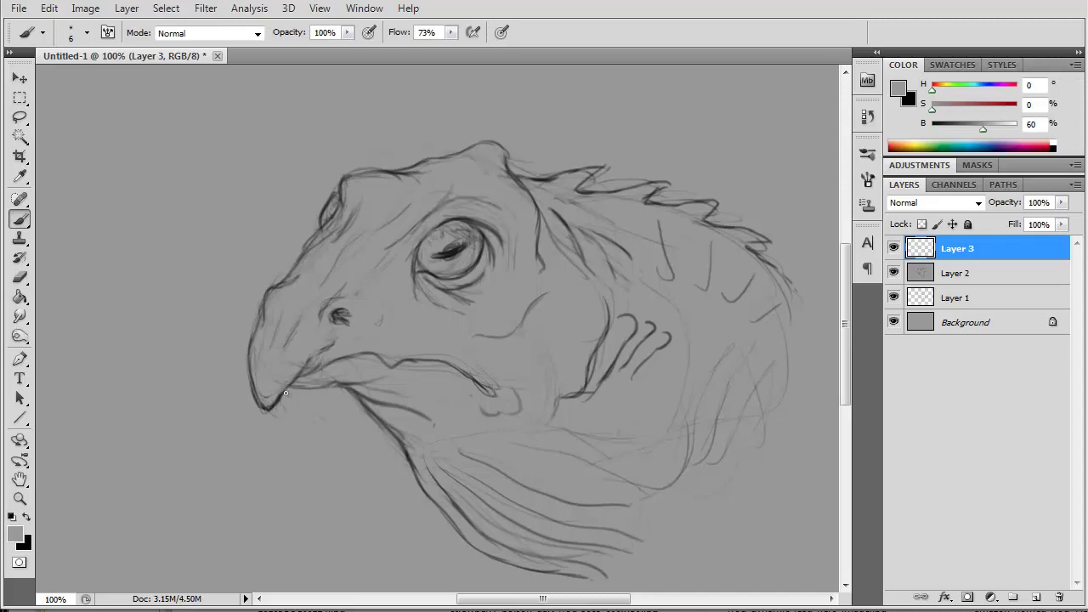
key("x")
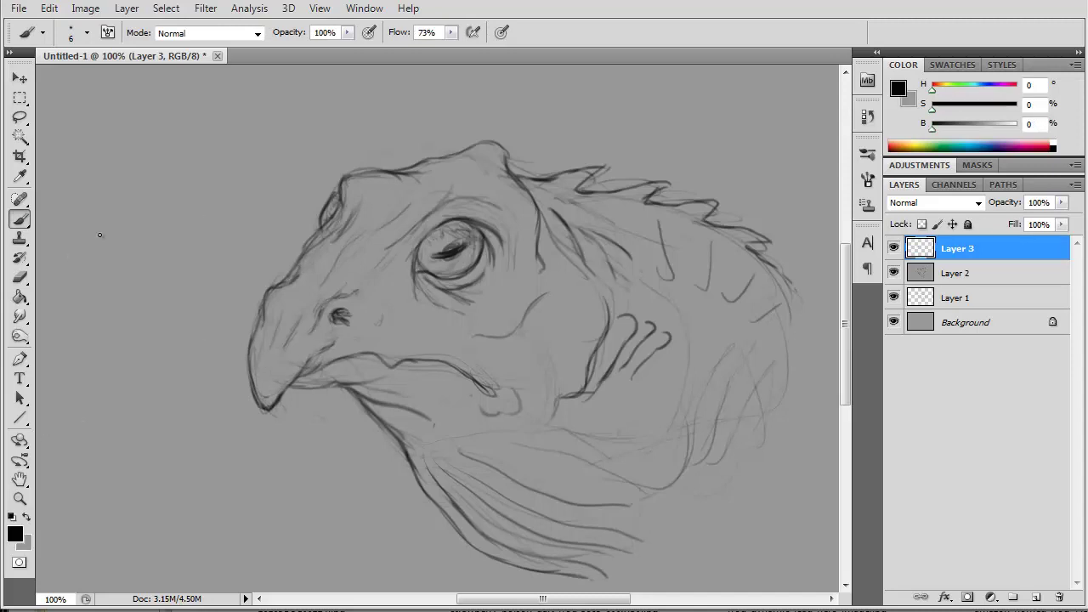
key("x")
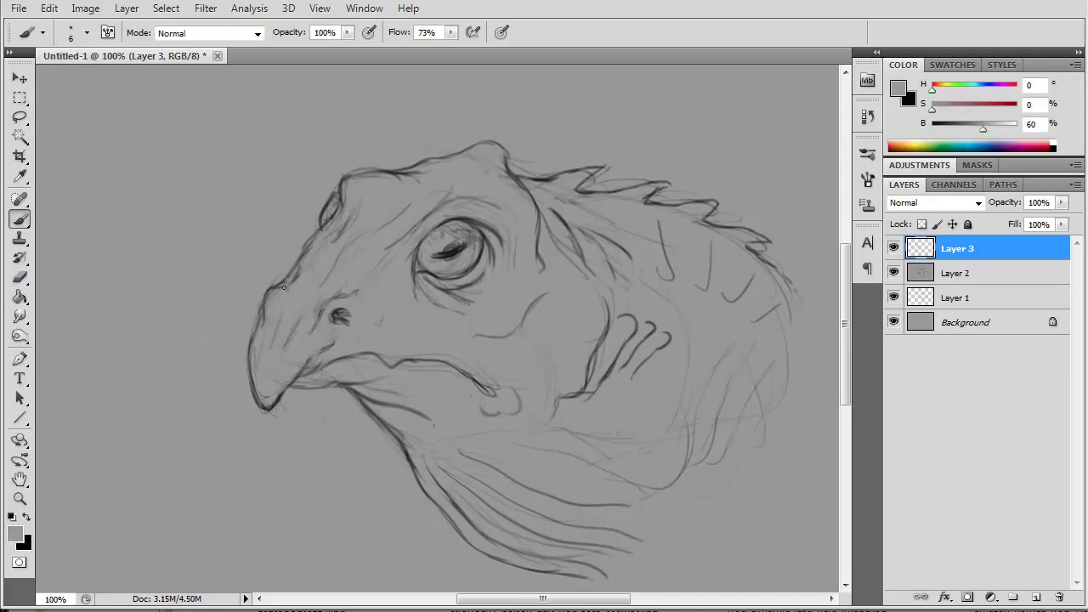
key("x")
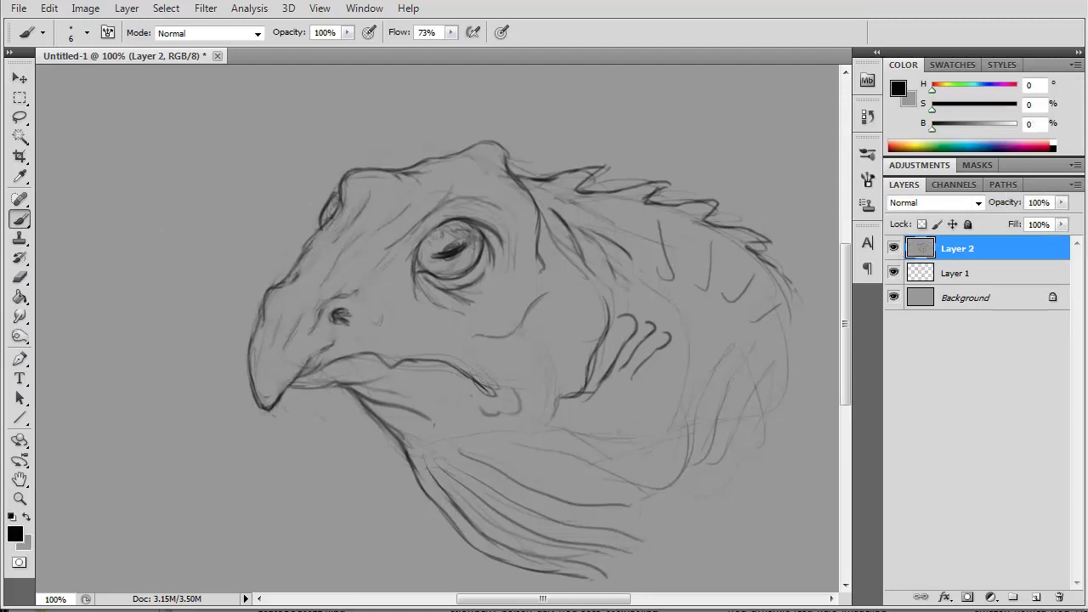
Step: Move Layer 3 beneath the sketch layer and set dark grey as the foreground colour
left_click(893, 298)
left_click_drag(957, 249, 957, 285)
left_click(897, 89)
left_click(564, 377)
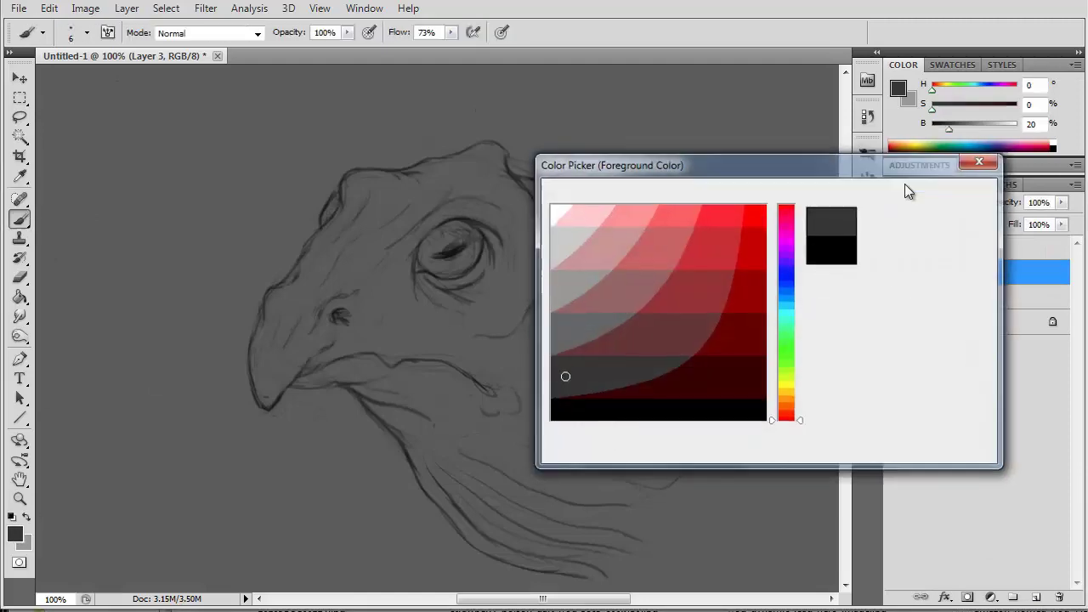
left_click(904, 187)
key("F5")
key("F5")
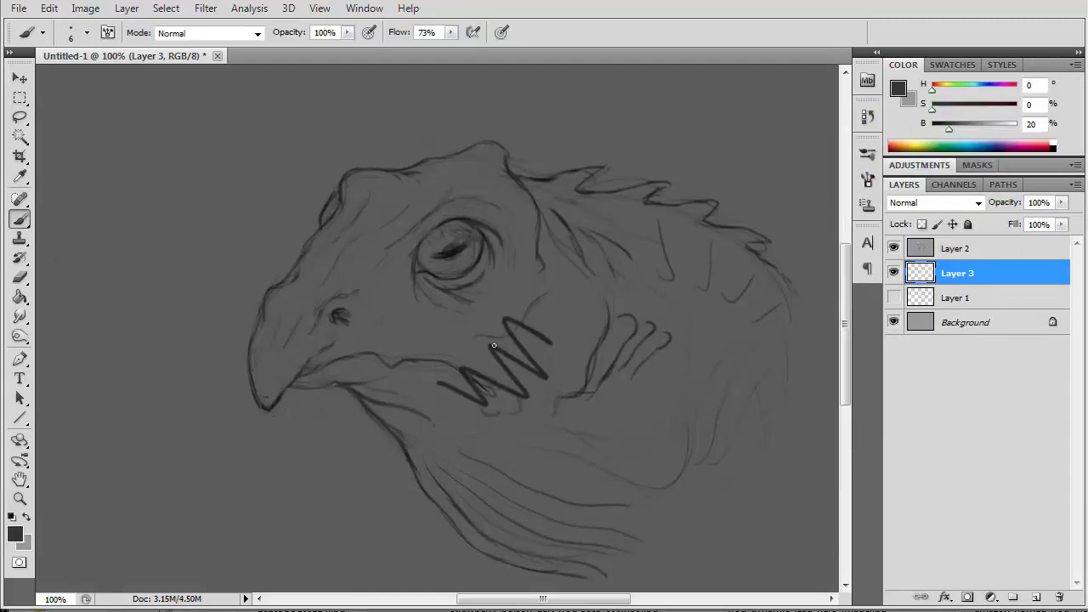
Step: Paint the head, forehead, beak and jaw underside solid dark grey, resizing the brush for edges
key("bracketright")
key("bracketright")
key("bracketright")
mouse_move(518, 323)
left_mouse_down()
mouse_move(539, 333)
mouse_move(432, 283)
mouse_move(586, 483)
mouse_move(488, 532)
mouse_move(450, 450)
mouse_move(704, 461)
mouse_move(748, 255)
left_mouse_up()
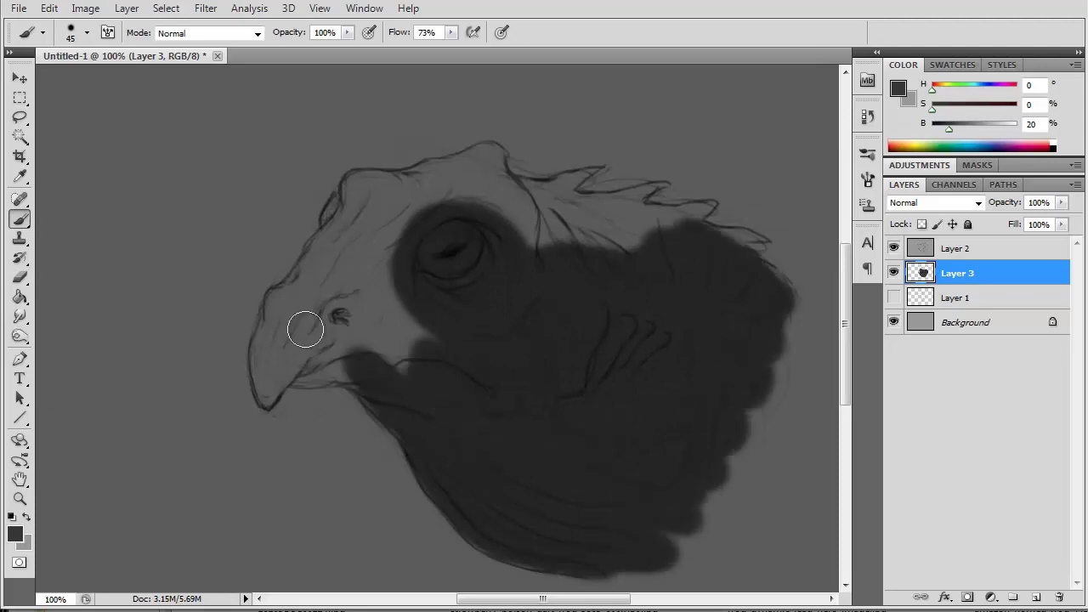
key("bracketleft")
key("bracketleft")
key("bracketleft")
mouse_move(289, 316)
left_mouse_down()
mouse_move(267, 328)
mouse_move(297, 360)
mouse_move(271, 304)
mouse_move(318, 333)
mouse_move(284, 380)
mouse_move(431, 376)
mouse_move(406, 235)
left_mouse_up()
key("bracketright")
key("bracketright")
key("bracketright")
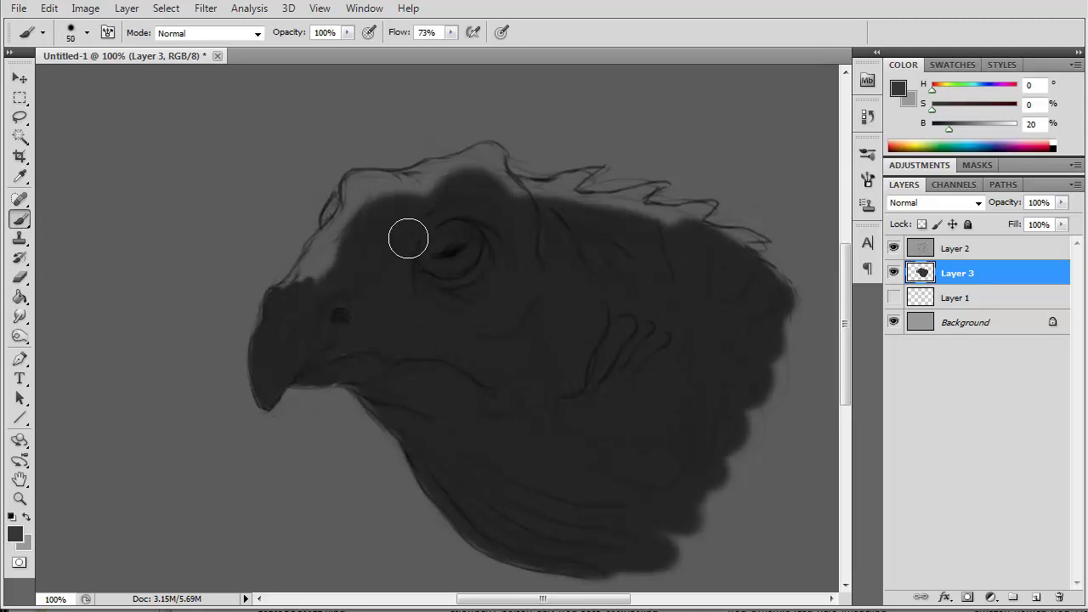
key("bracketleft")
key("bracketleft")
key("bracketleft")
mouse_move(323, 249)
left_mouse_down()
mouse_move(337, 204)
mouse_move(429, 180)
mouse_move(307, 255)
mouse_move(377, 202)
mouse_move(440, 182)
mouse_move(456, 153)
mouse_move(516, 182)
mouse_move(649, 187)
mouse_move(607, 204)
mouse_move(768, 244)
mouse_move(678, 261)
left_mouse_up()
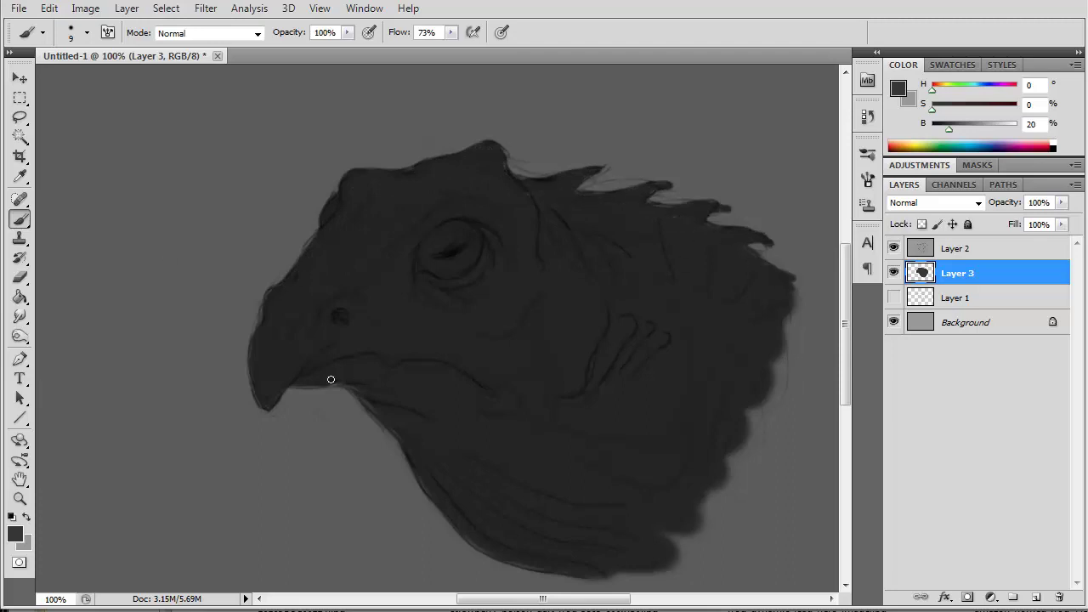
left_click_drag(331, 379, 293, 384)
Step: Add Layer 4 with a larger lighter-grey brush at 48% opacity and 54% flow
left_click(1033, 600)
left_click(897, 87)
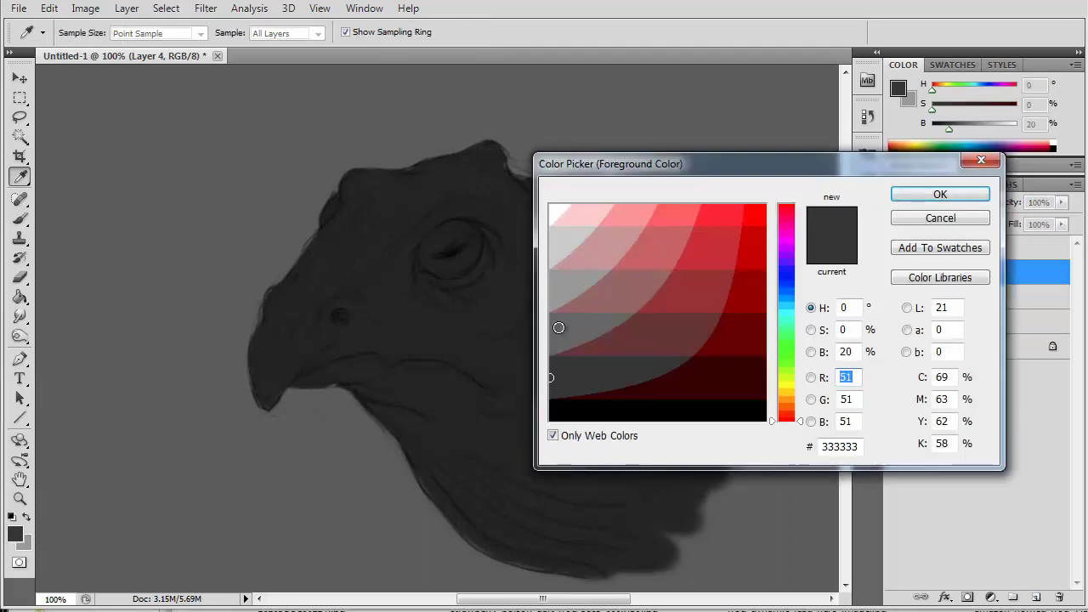
key("Return")
left_click(868, 179)
left_click(451, 32)
left_click_drag(450, 40, 434, 47)
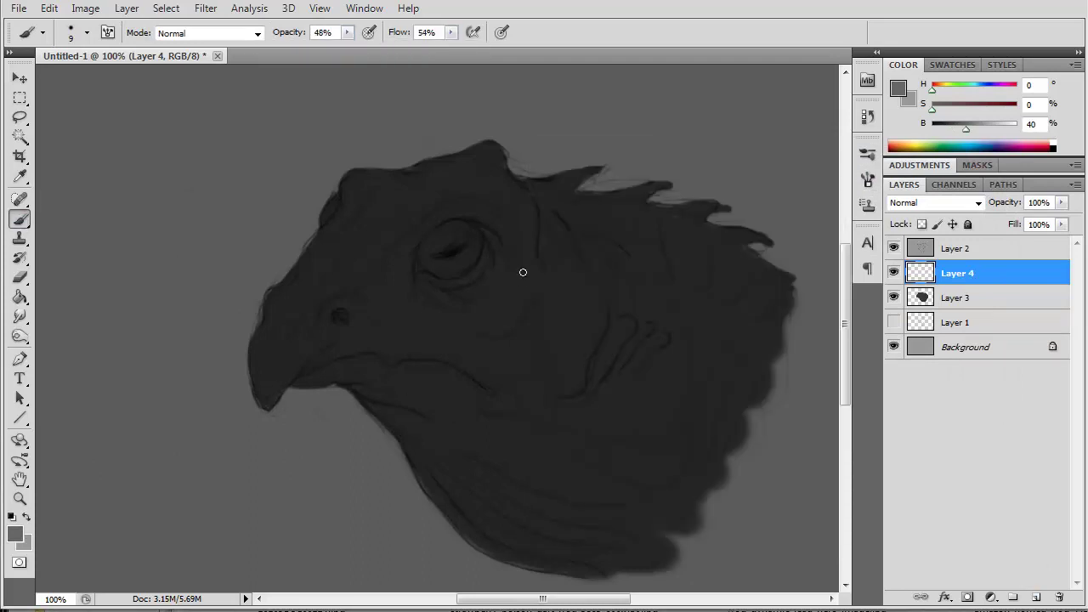
left_click(86, 32)
left_click(451, 199)
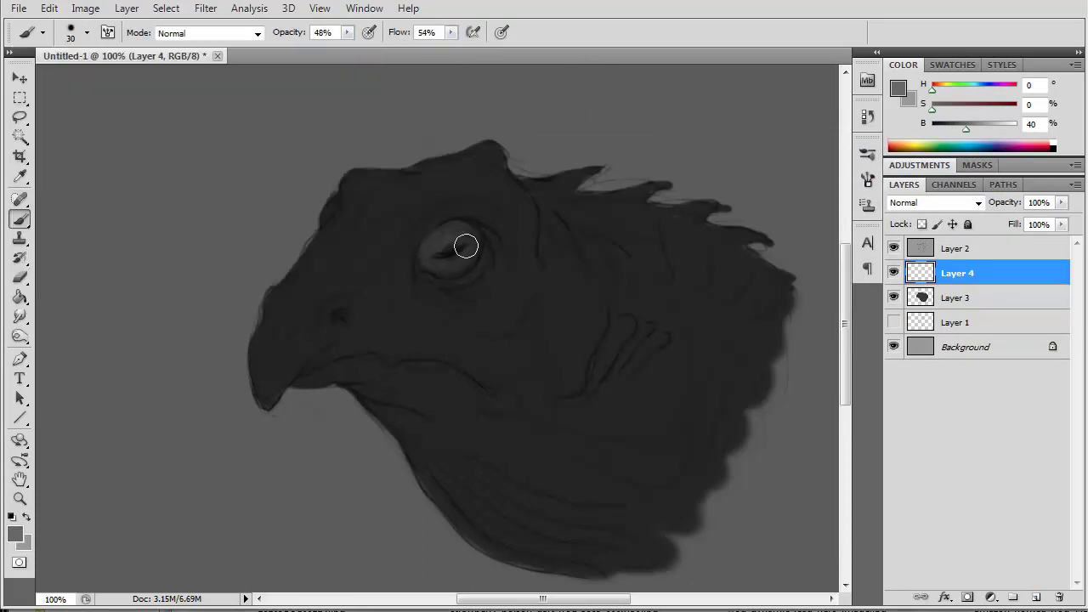
Step: Paint soft grey highlights on the eyelid, forehead, under-eye, beak edges, lower jaw and ridge
mouse_move(466, 245)
left_mouse_down()
mouse_move(502, 195)
mouse_move(468, 163)
mouse_move(413, 235)
mouse_move(357, 197)
mouse_move(333, 299)
mouse_move(399, 214)
mouse_move(398, 250)
mouse_move(441, 294)
left_mouse_up()
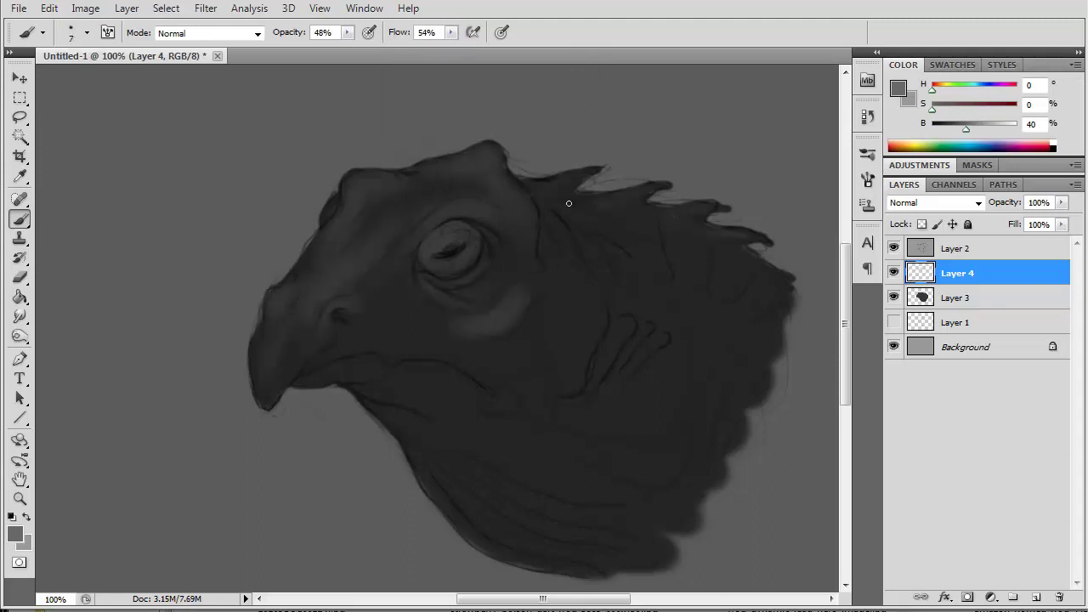
left_click_drag(583, 384, 615, 334)
key("bracketright")
key("bracketright")
key("bracketright")
left_click_drag(493, 374, 532, 337)
key("bracketleft")
key("bracketleft")
key("bracketleft")
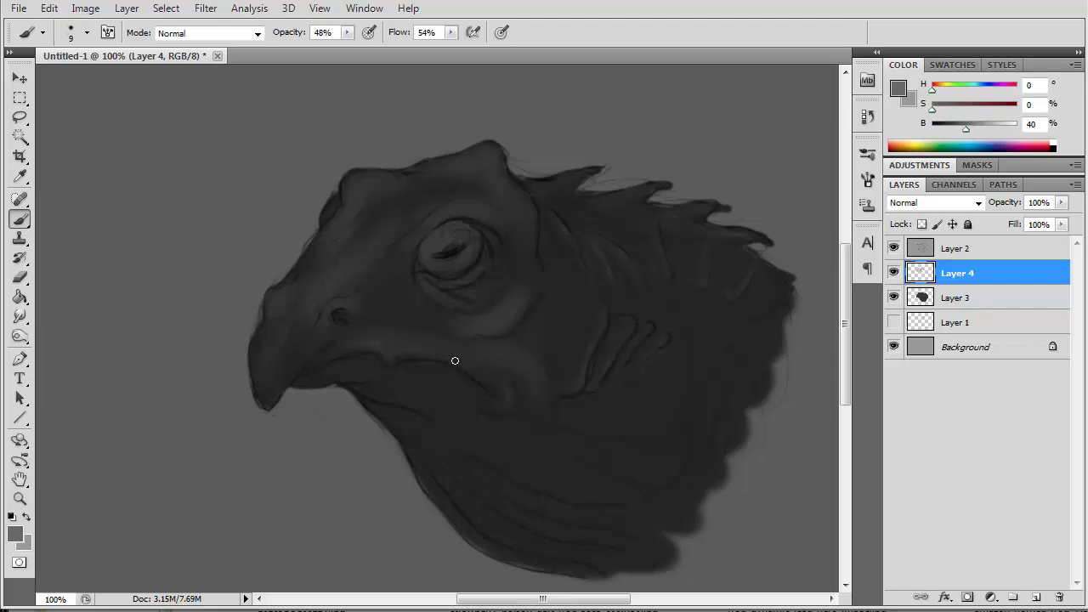
left_click_drag(305, 357, 255, 353)
key("bracketright")
key("bracketright")
key("bracketright")
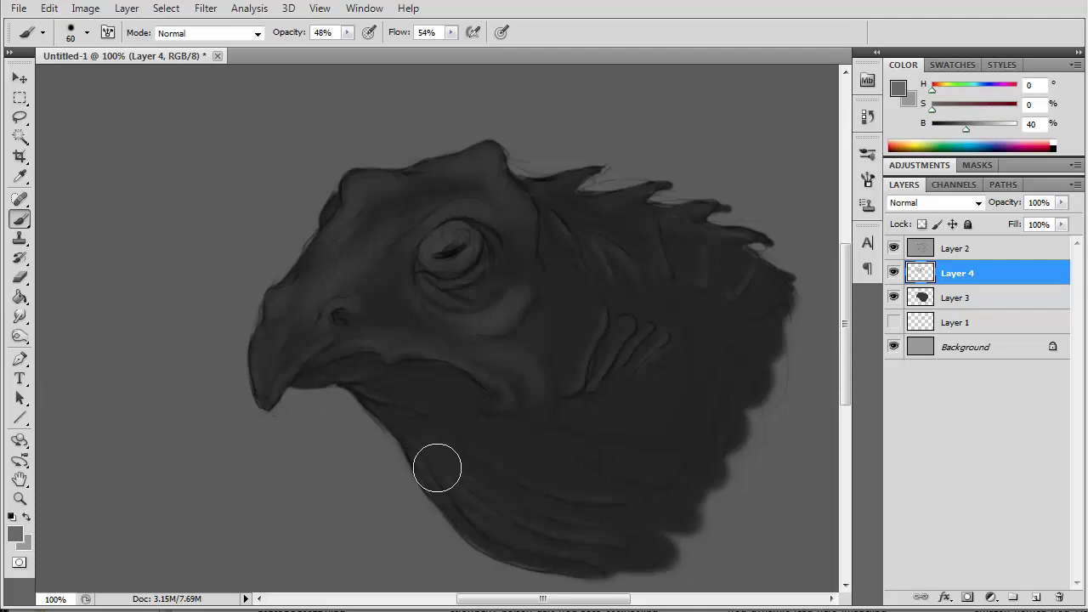
left_click_drag(437, 462, 692, 554)
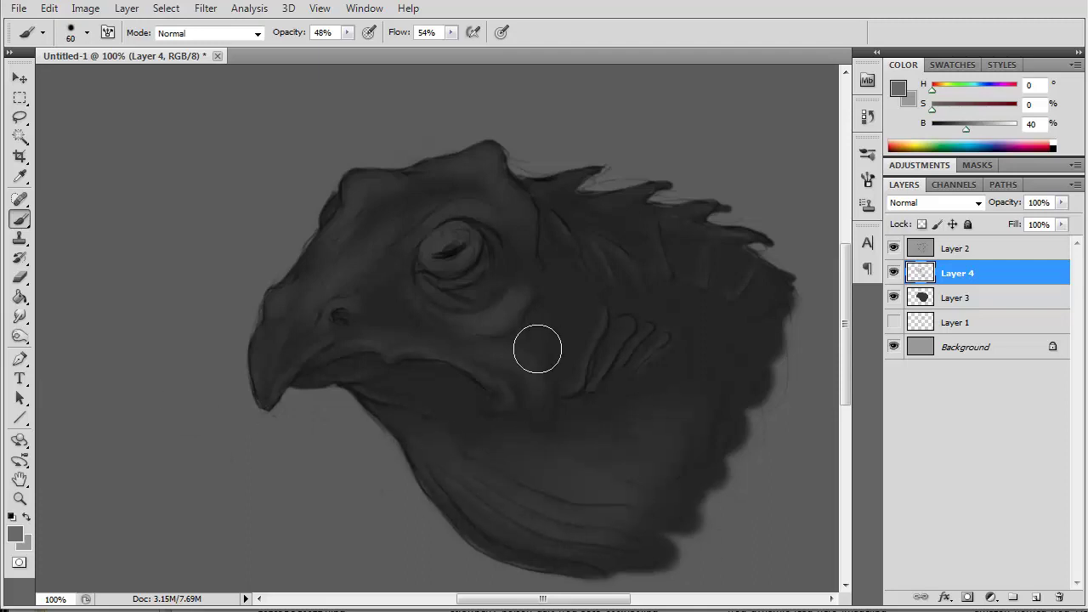
left_click_drag(535, 284, 562, 313)
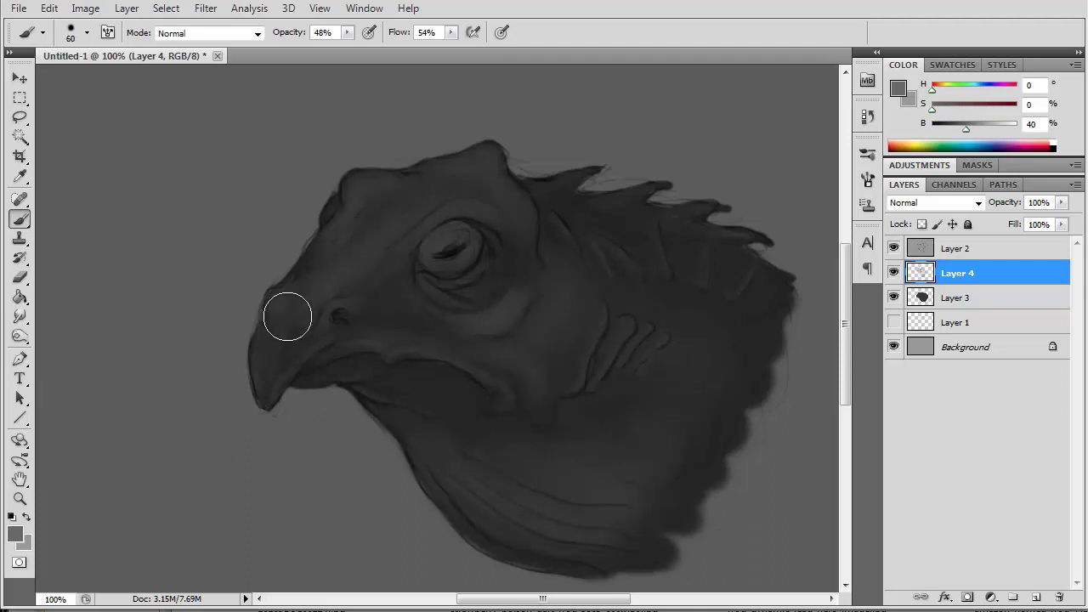
Step: Add Layer 5 with black and darken the eye shape and part of the crest
key("ctrl+shift+alt+n")
left_click(898, 88)
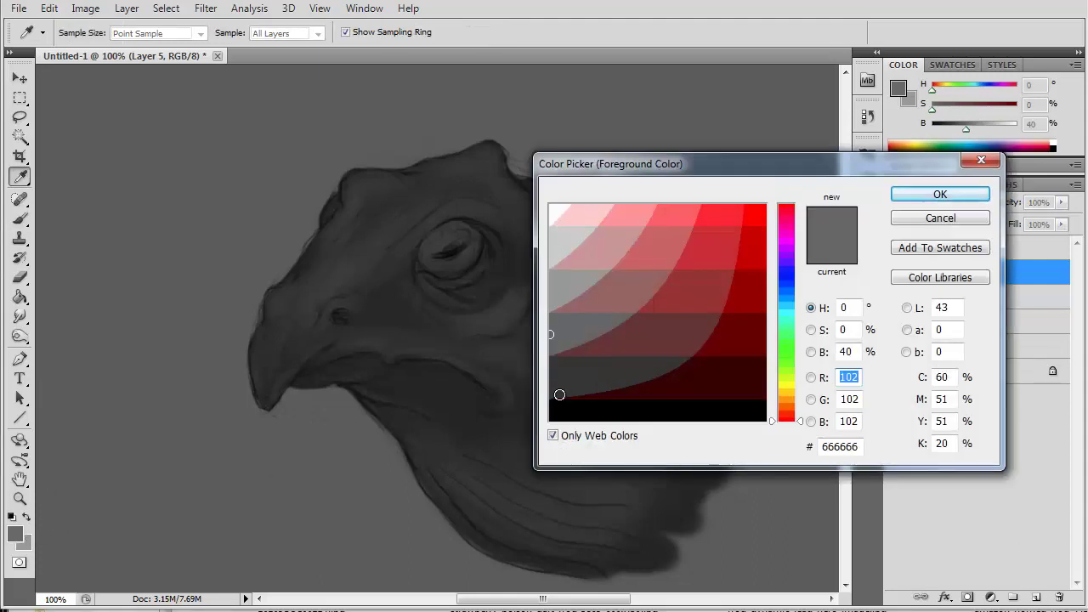
left_click(548, 411)
left_click(972, 192)
mouse_move(437, 234)
left_mouse_down()
mouse_move(467, 229)
mouse_move(500, 260)
left_mouse_up()
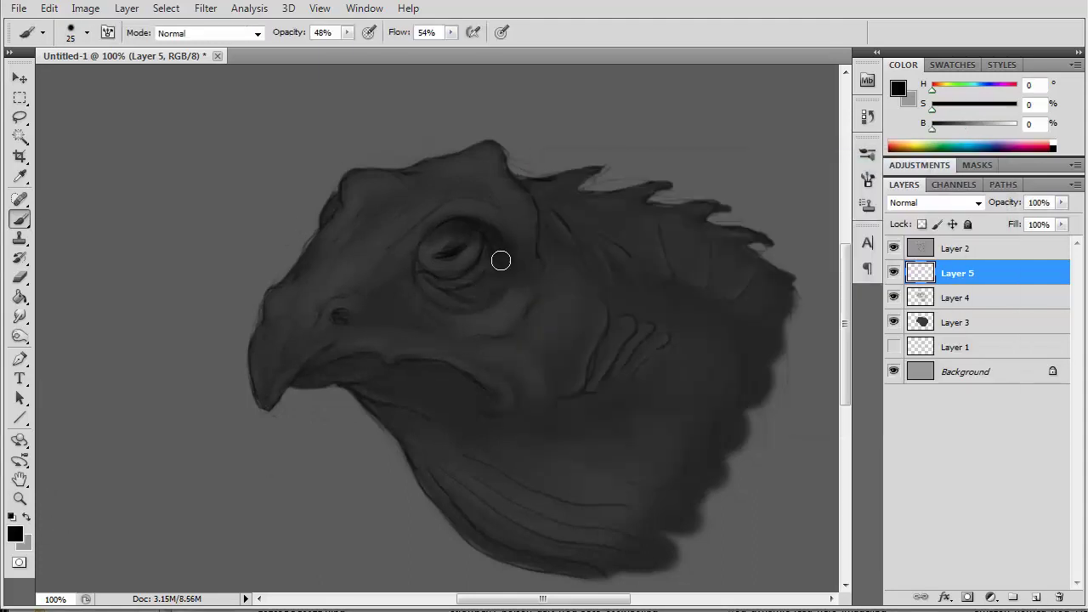
left_click_drag(707, 227, 734, 254)
Step: Shade the neck and around the beak and nostril with a larger brush, then add Layer 6
key("bracketright")
key("bracketright")
key("bracketright")
key("bracketright")
key("bracketright")
key("bracketright")
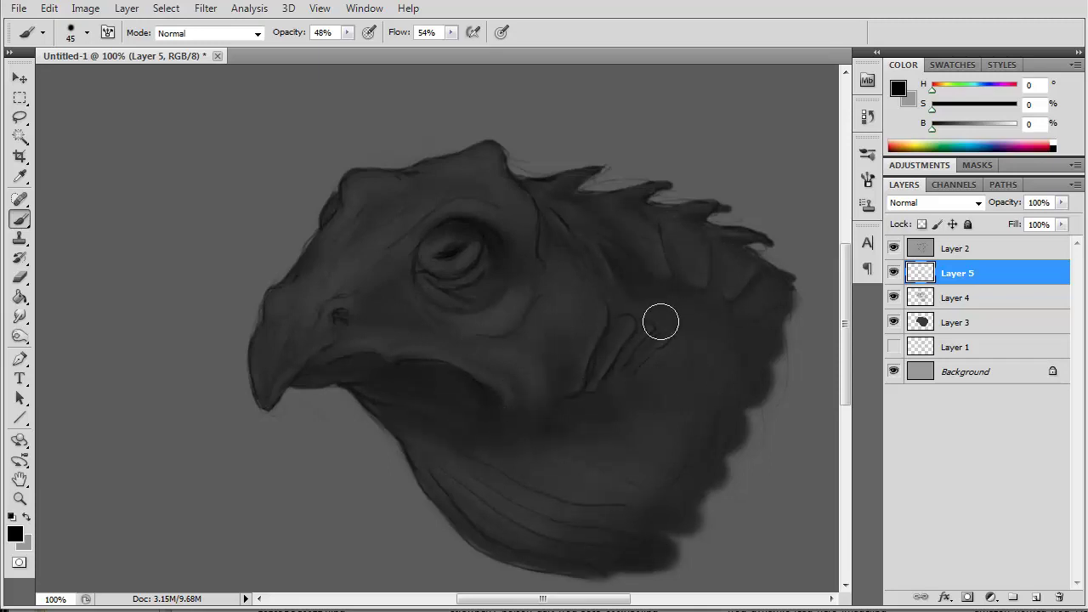
left_click_drag(658, 321, 724, 357)
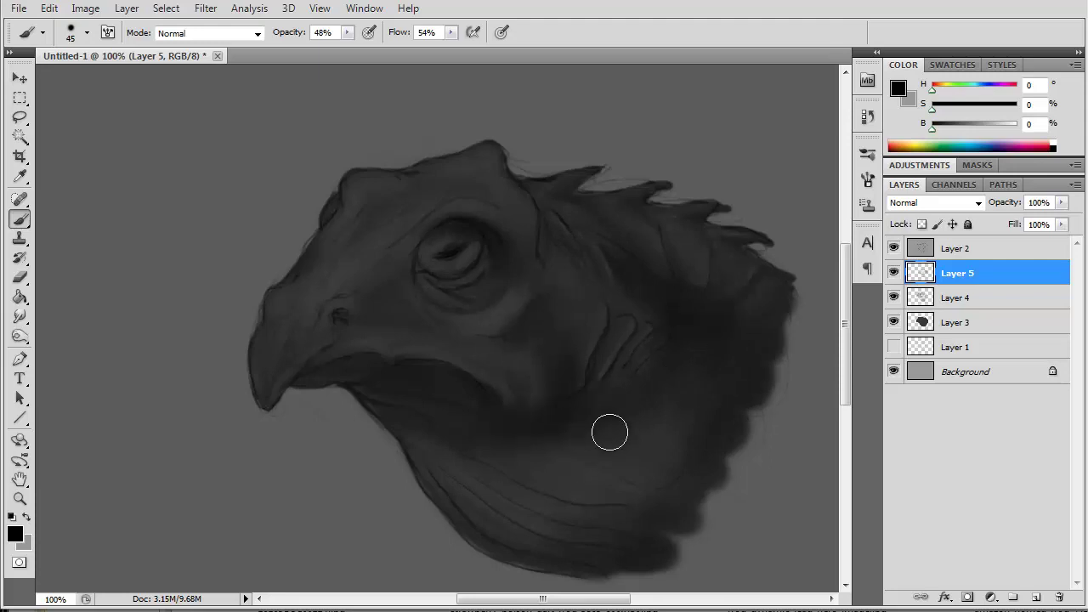
left_click_drag(409, 272, 337, 328)
mouse_move(350, 259)
left_mouse_down()
mouse_move(301, 318)
mouse_move(323, 374)
left_mouse_up()
key("ctrl+shift+alt+n")
Step: Set Layer 6 to Overlay, brush light grey over eye, jaw, spikes, mouth and forehead; add Layer 7
key("x")
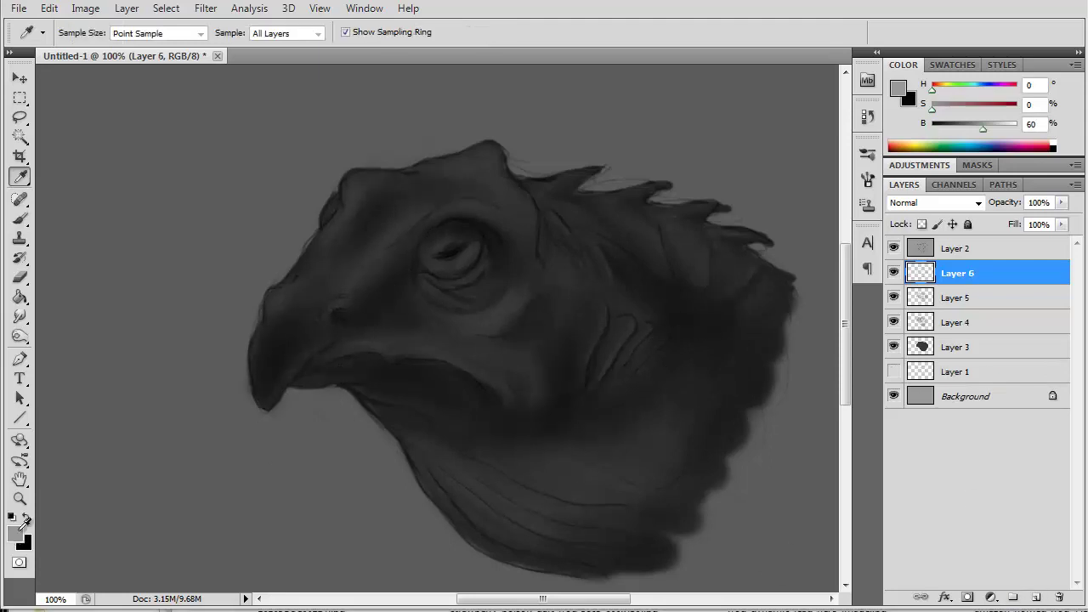
key("shift+alt+o")
mouse_move(426, 265)
left_mouse_down()
mouse_move(427, 255)
mouse_move(471, 318)
left_mouse_up()
key("bracketleft")
key("bracketleft")
key("bracketleft")
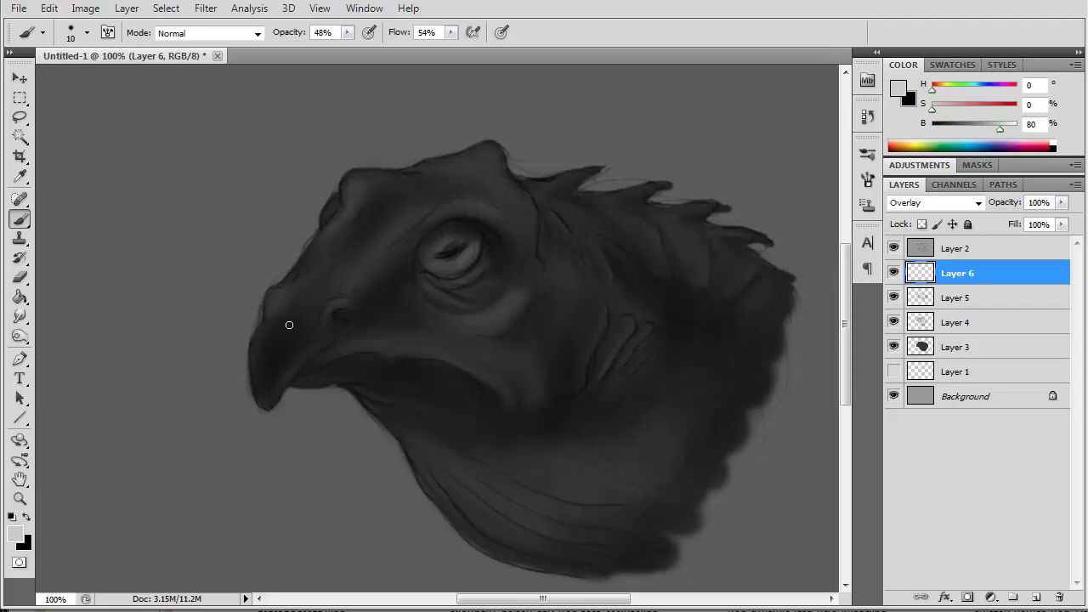
left_click_drag(313, 359, 411, 352)
left_click_drag(581, 209, 607, 204)
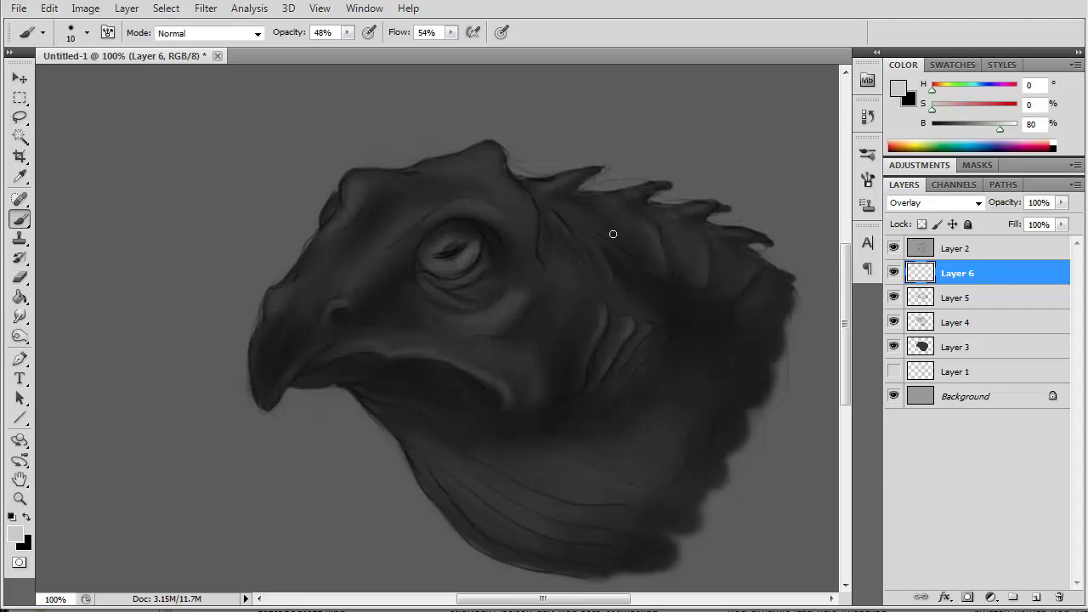
left_click_drag(535, 358, 533, 383)
left_click_drag(518, 197, 358, 222)
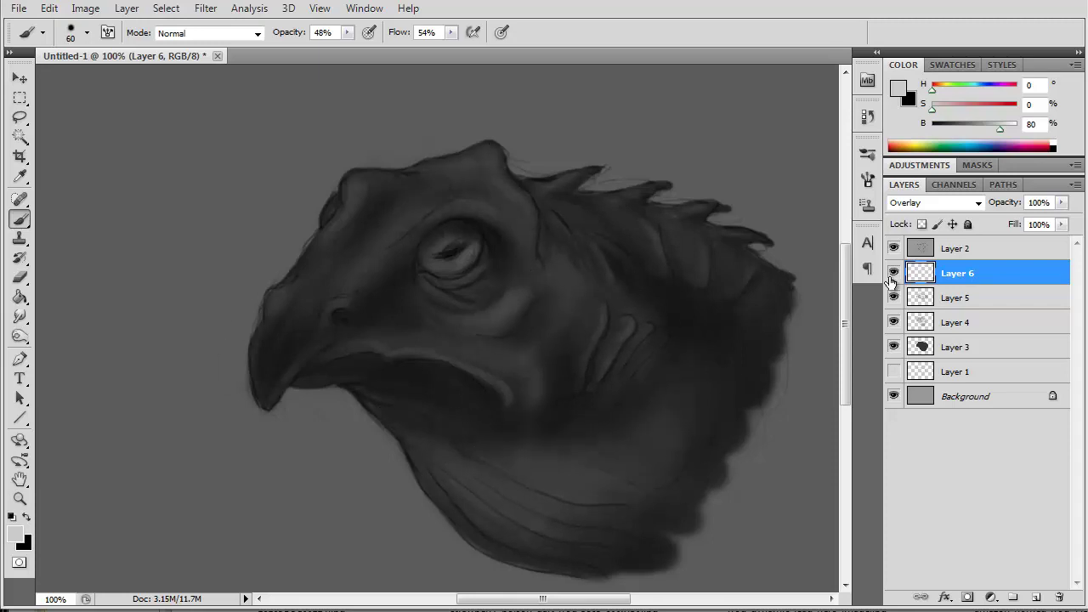
key("ctrl+shift+alt+n")
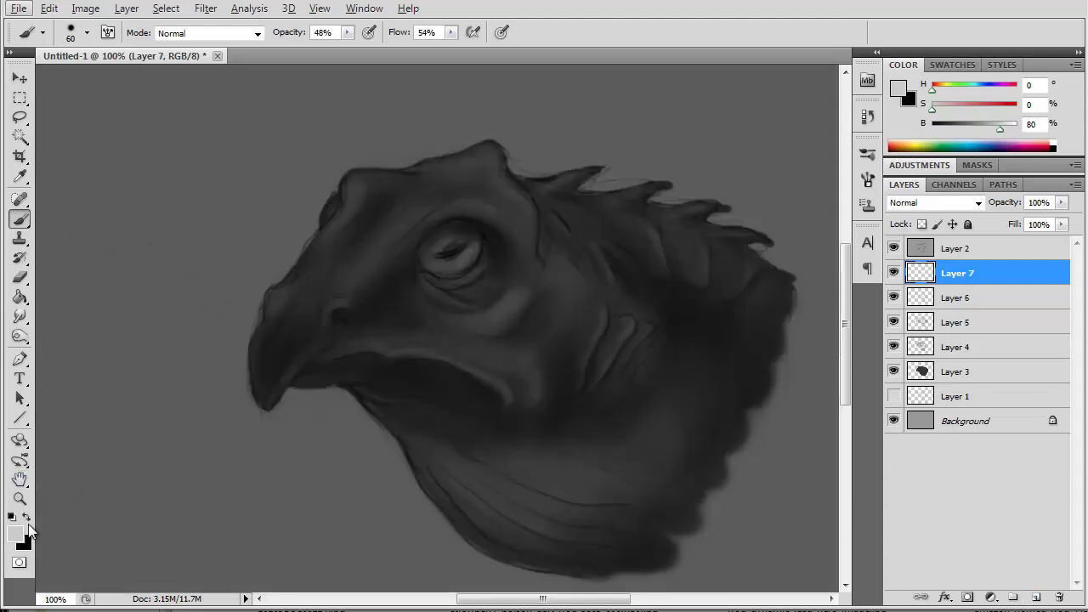
Step: Zoom in on the eye, paint its first bright highlights and move Layer 7 up the stack
left_click(446, 241, "ctrl")
left_click(446, 240, "ctrl")
key("bracketleft")
key("bracketleft")
key("bracketleft")
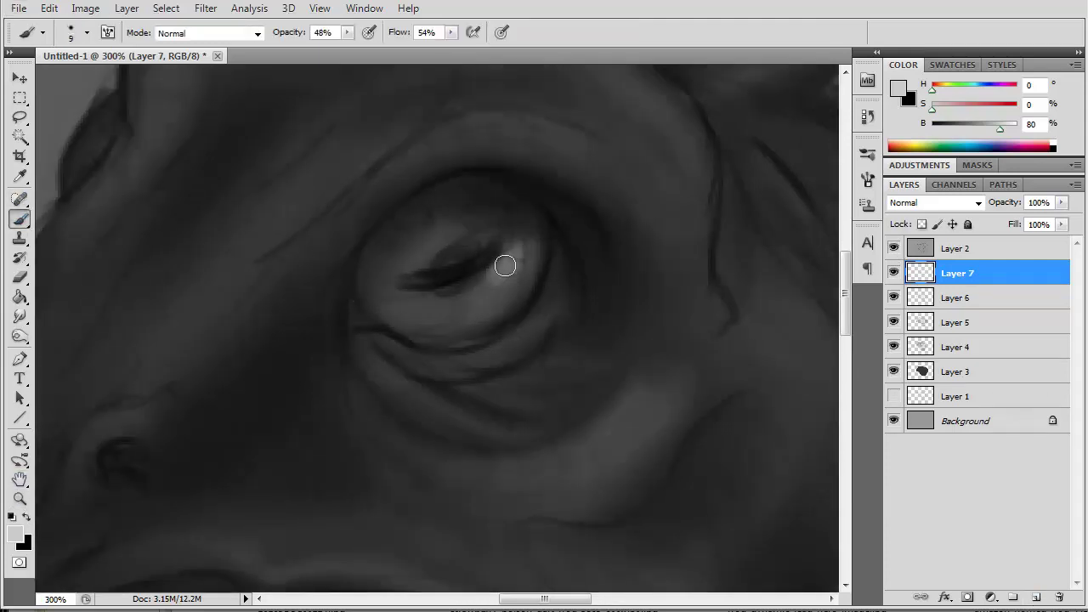
left_click_drag(505, 266, 514, 280)
left_click_drag(459, 230, 387, 277)
key("ctrl+bracketright")
Step: Refine the eye highlights with sampled light and dark greys, darkening their edges
left_click(377, 296, "alt")
mouse_move(476, 293)
left_mouse_down()
mouse_move(507, 270)
mouse_move(519, 298)
left_mouse_up()
left_click(570, 243, "alt")
left_click(498, 182, "alt")
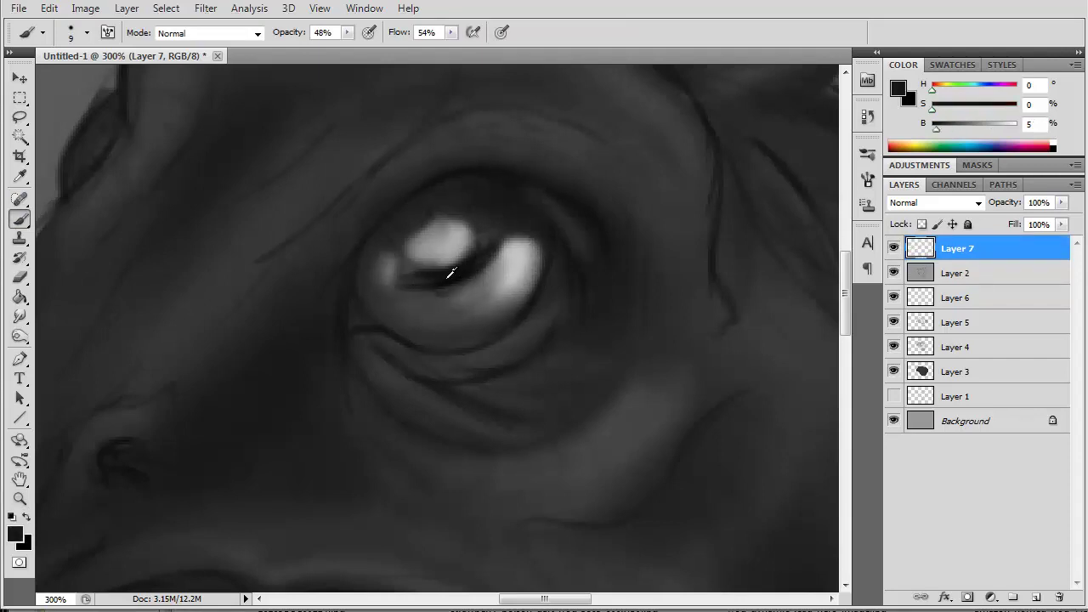
left_click(379, 257, "alt")
left_click_drag(449, 230, 390, 285)
left_click(382, 244, "alt")
left_click_drag(490, 274, 417, 316)
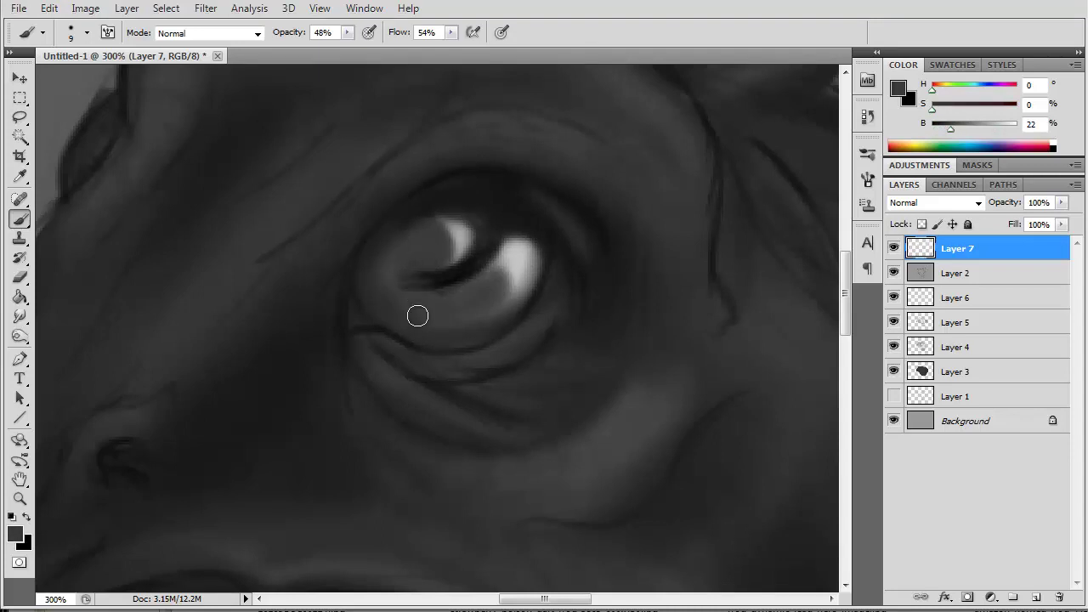
left_click(501, 292, "alt")
left_click(433, 235, "alt")
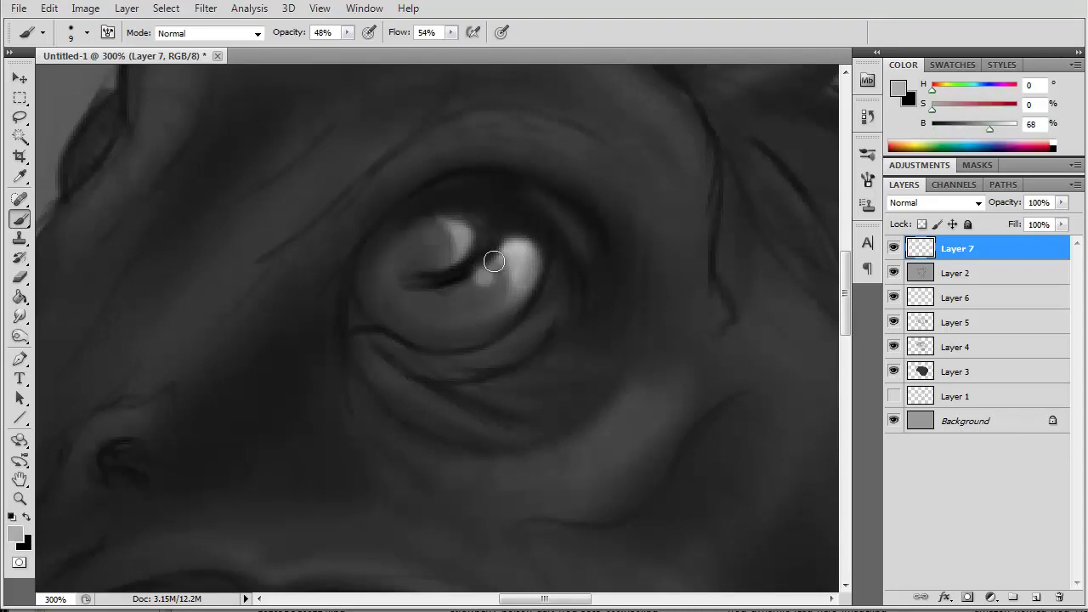
mouse_move(493, 257)
left_mouse_down()
mouse_move(462, 254)
mouse_move(449, 304)
mouse_move(520, 285)
left_mouse_up()
Step: Paint a dark pupil, smudge the iris and shade its lower part with sampled tones
left_click(443, 274, "alt")
left_click(417, 257, "alt")
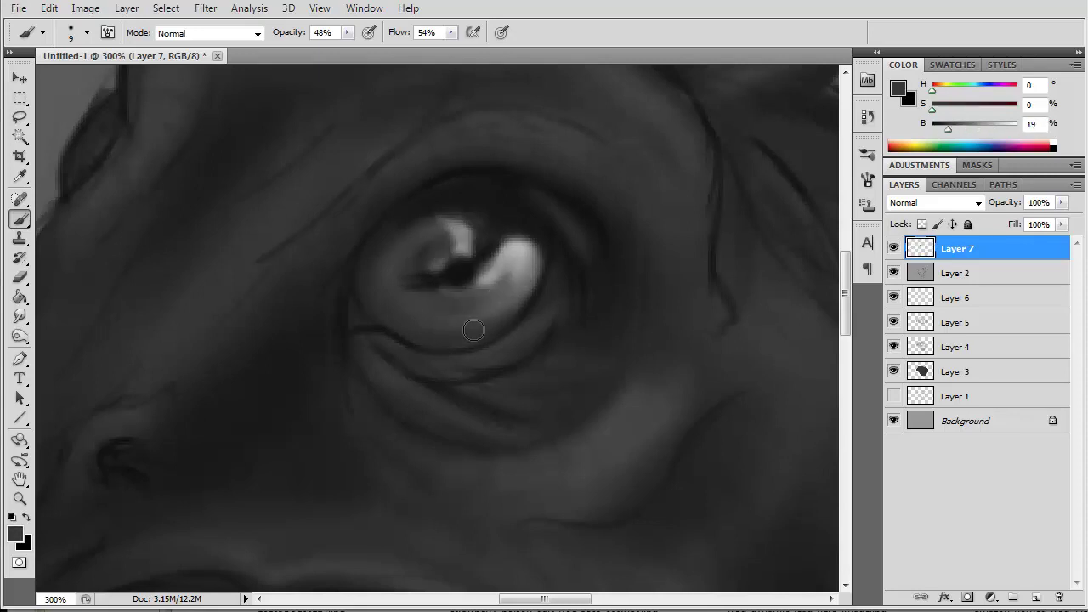
left_click(20, 316)
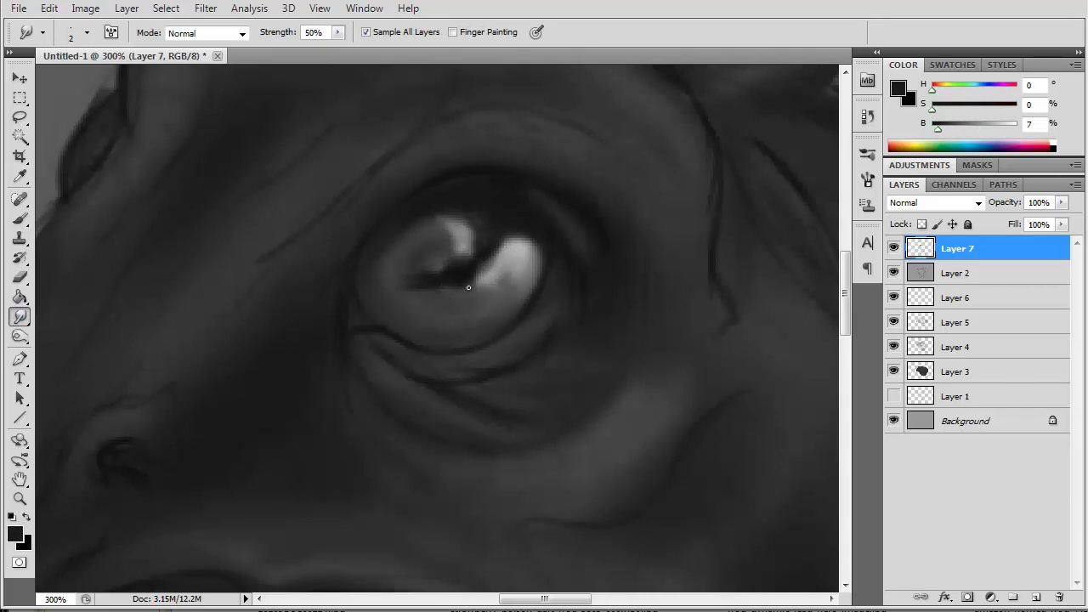
key("b")
left_click(443, 301, "alt")
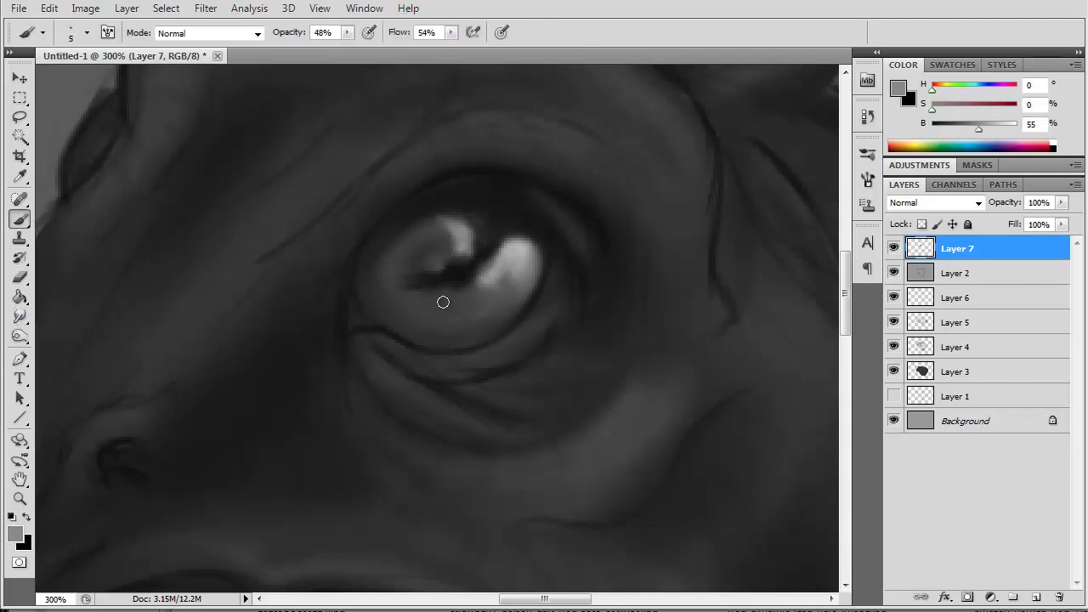
key("bracketright")
key("bracketright")
key("bracketright")
left_click_drag(375, 306, 420, 330)
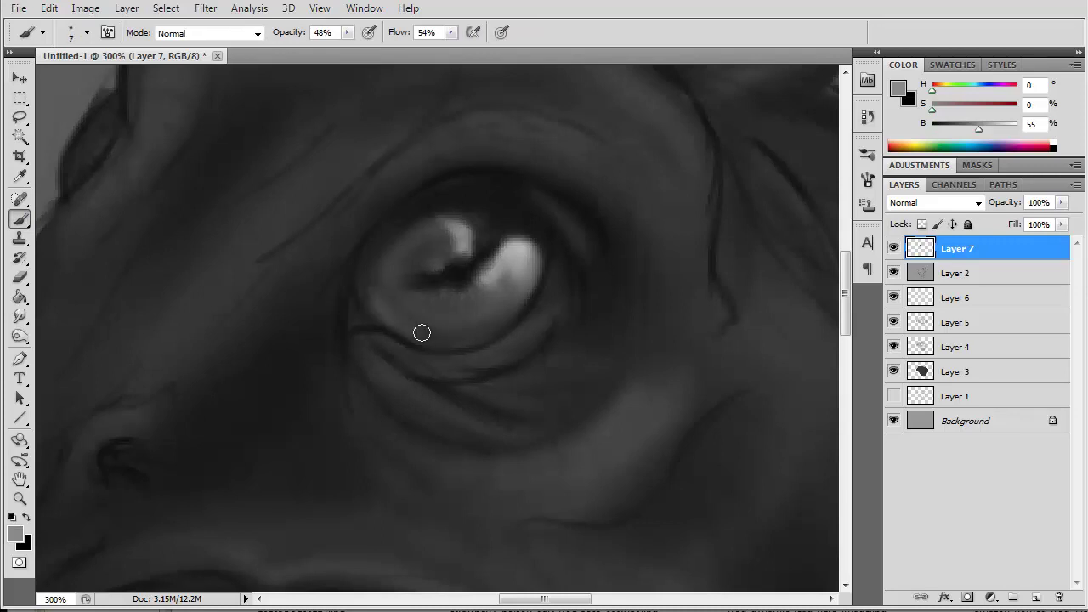
left_click(369, 291, "alt")
mouse_move(369, 292)
left_mouse_down()
mouse_move(379, 275)
mouse_move(425, 327)
mouse_move(430, 298)
left_mouse_up()
left_click(399, 305, "alt")
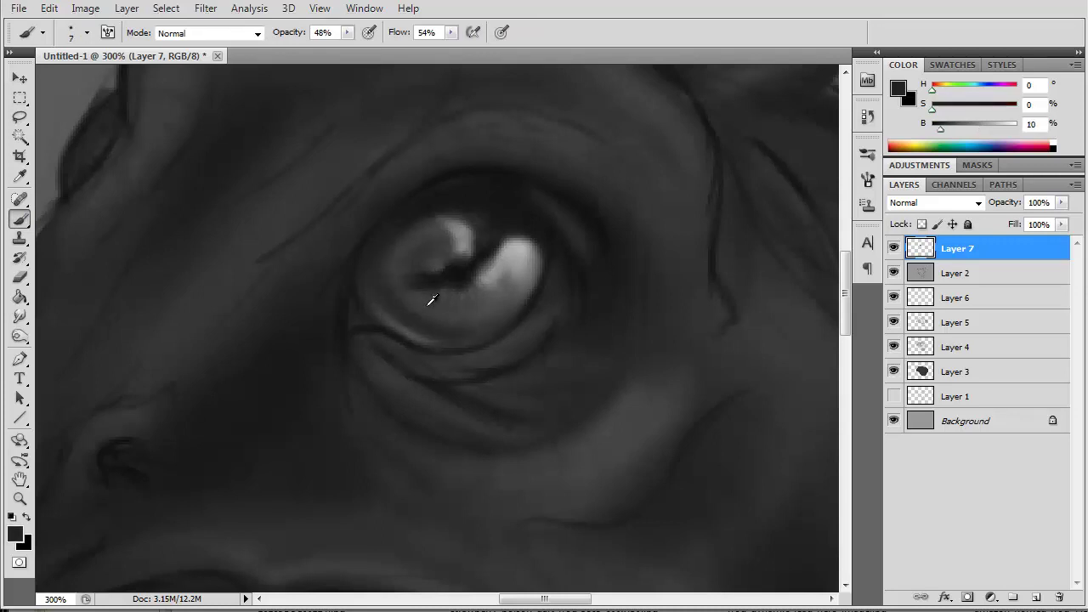
left_click(386, 296, "alt")
Step: Paint a pale lower-lid rim and dark eyelid shading around the eye corner
left_click(388, 334, "alt")
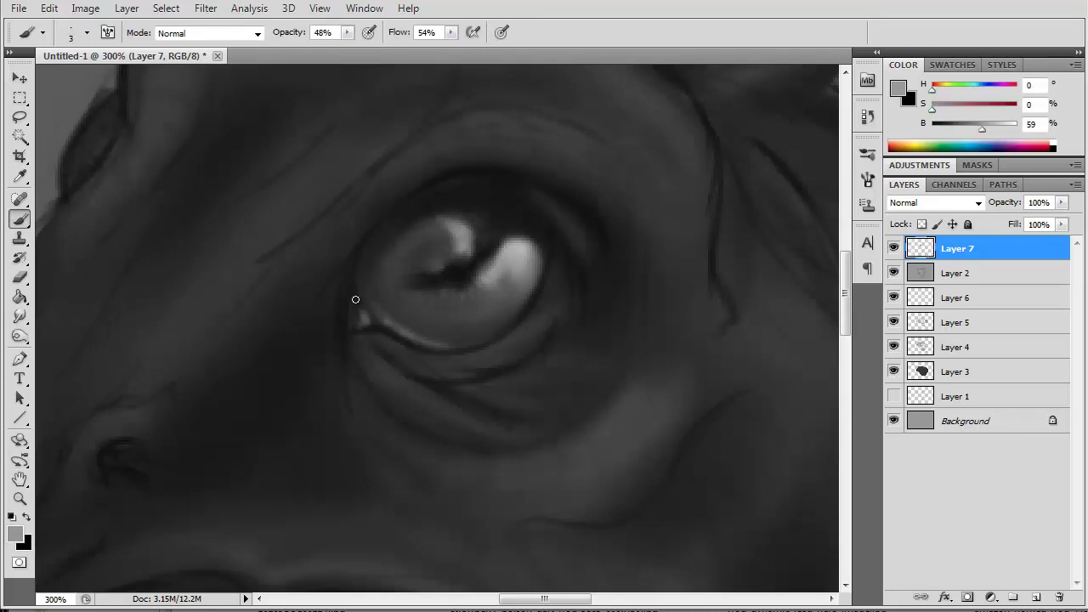
left_click(354, 319, "alt")
left_click(353, 309, "alt")
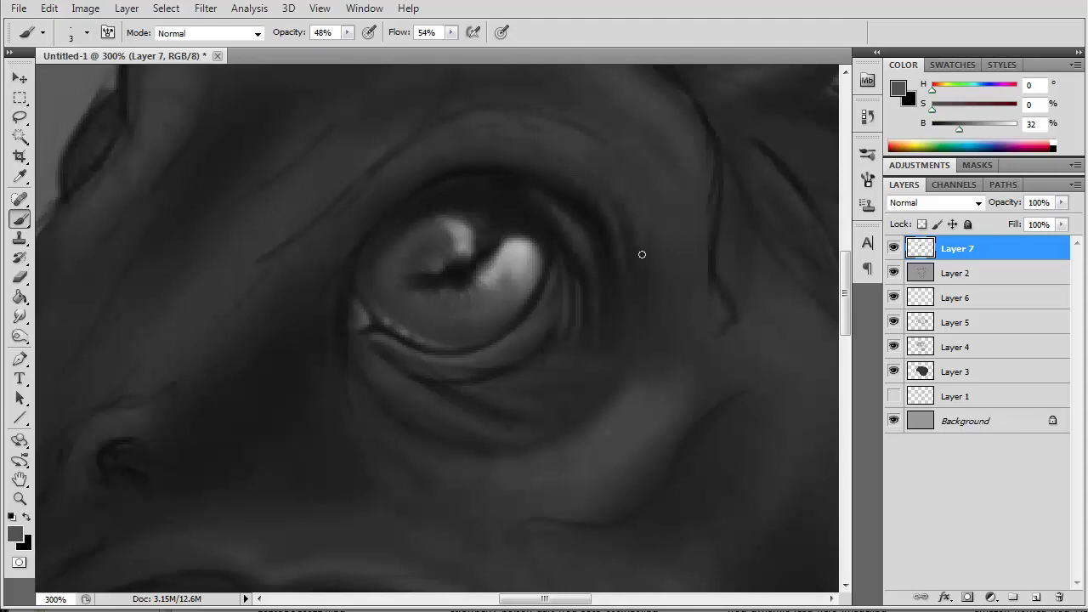
left_click(503, 365, "alt")
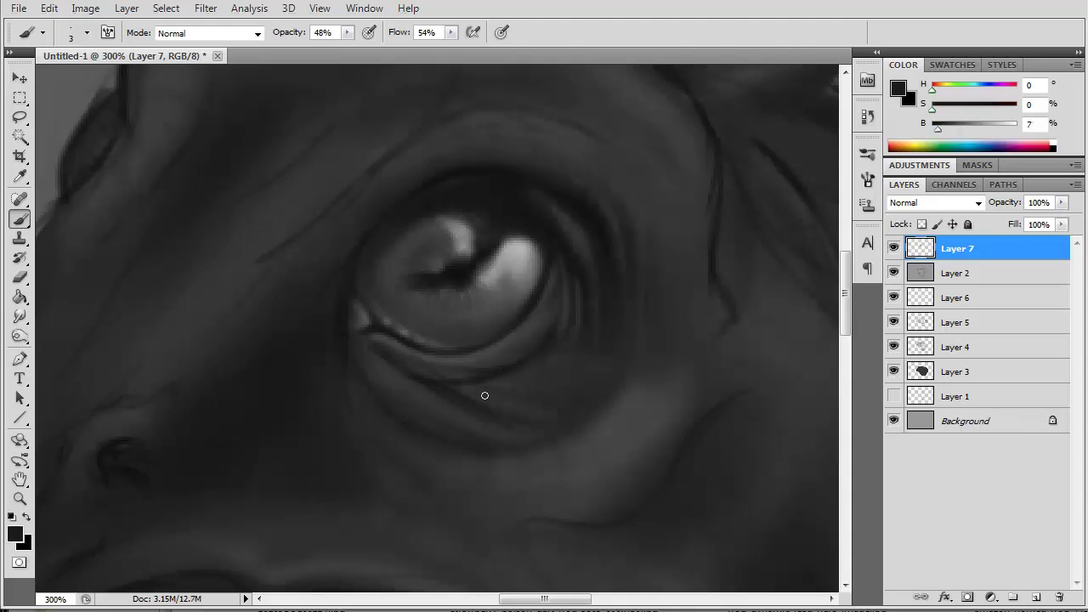
left_click(366, 357, "alt")
left_click(399, 372, "alt")
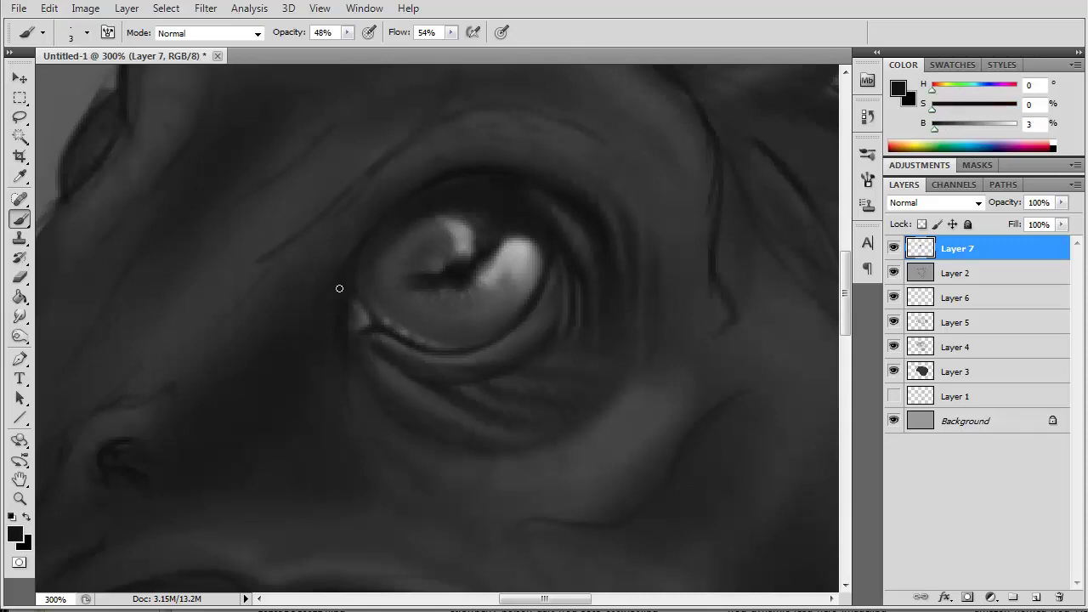
left_click(347, 377, "alt")
Step: Zoom back out and try a Gaussian Blur on Layer 7 with a mask over the eye
left_click(485, 348, "alt")
left_click(486, 348, "alt")
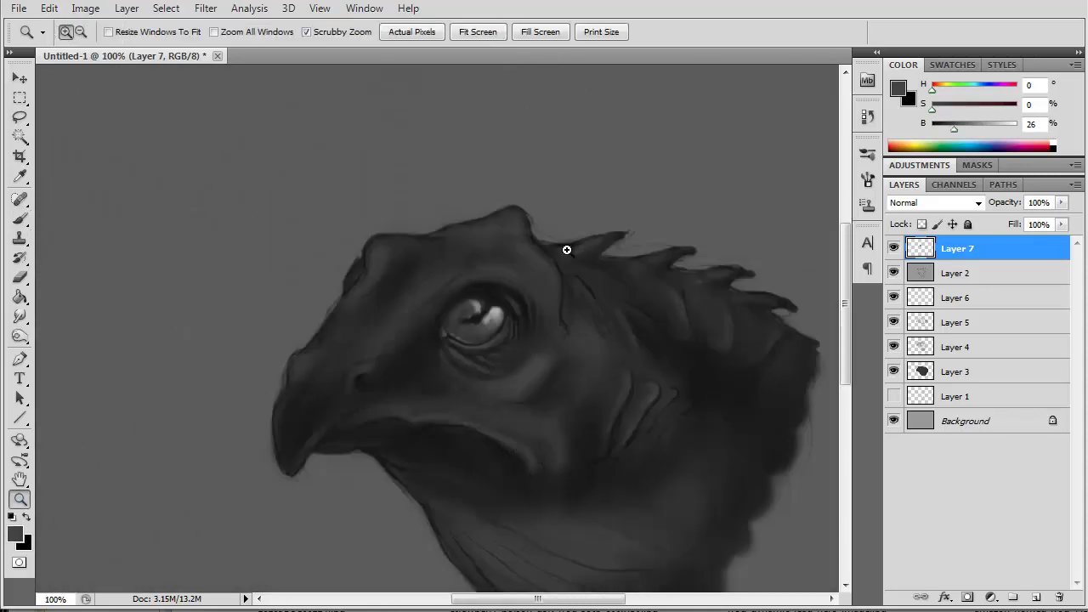
left_click(513, 218, "alt")
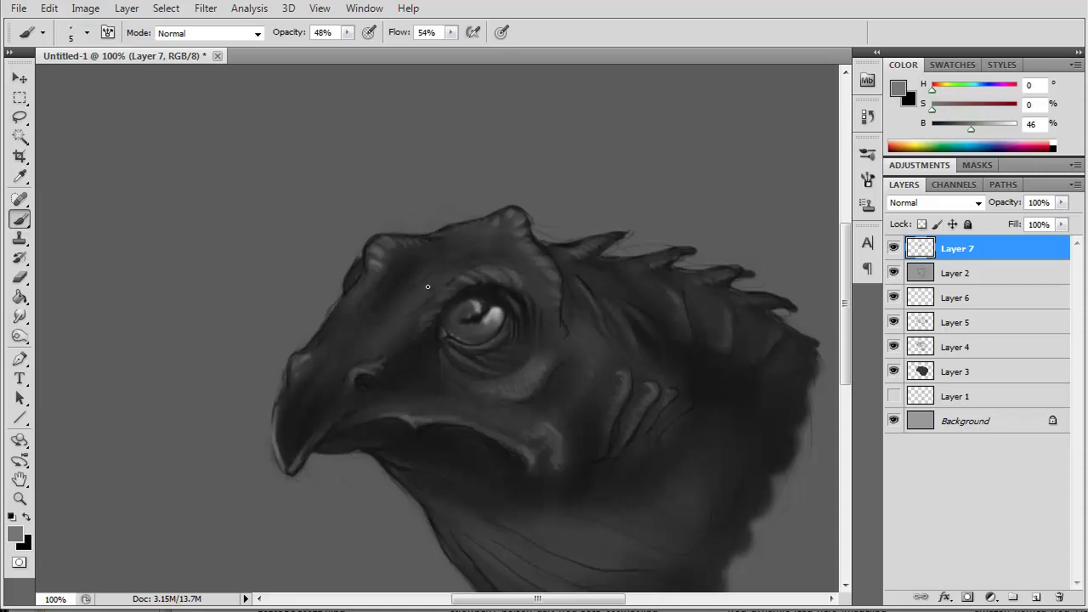
left_click_drag(494, 327, 450, 234)
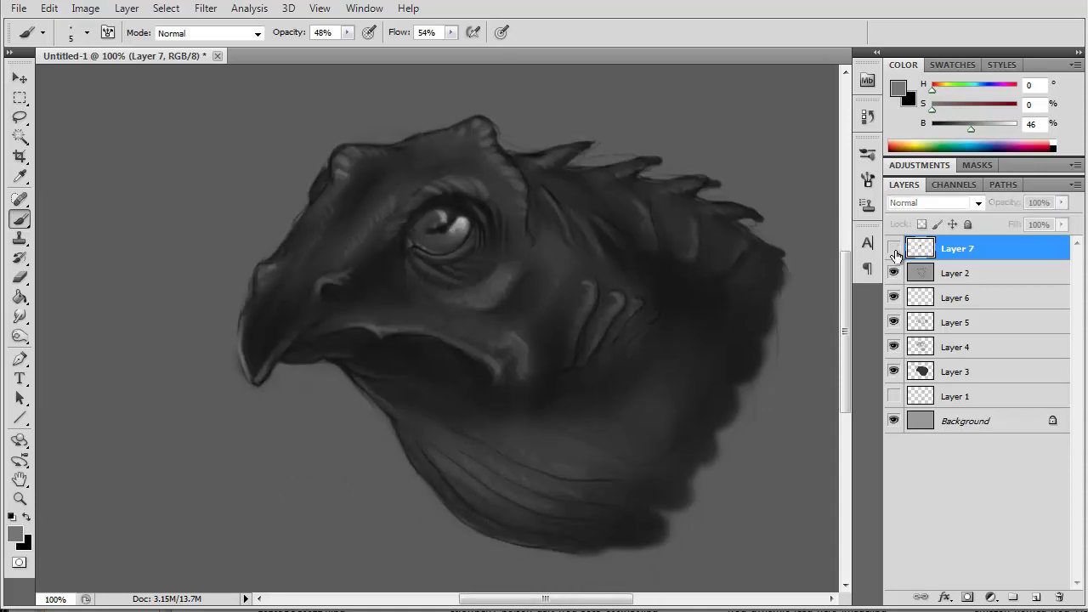
left_click(206, 8)
left_click(430, 235)
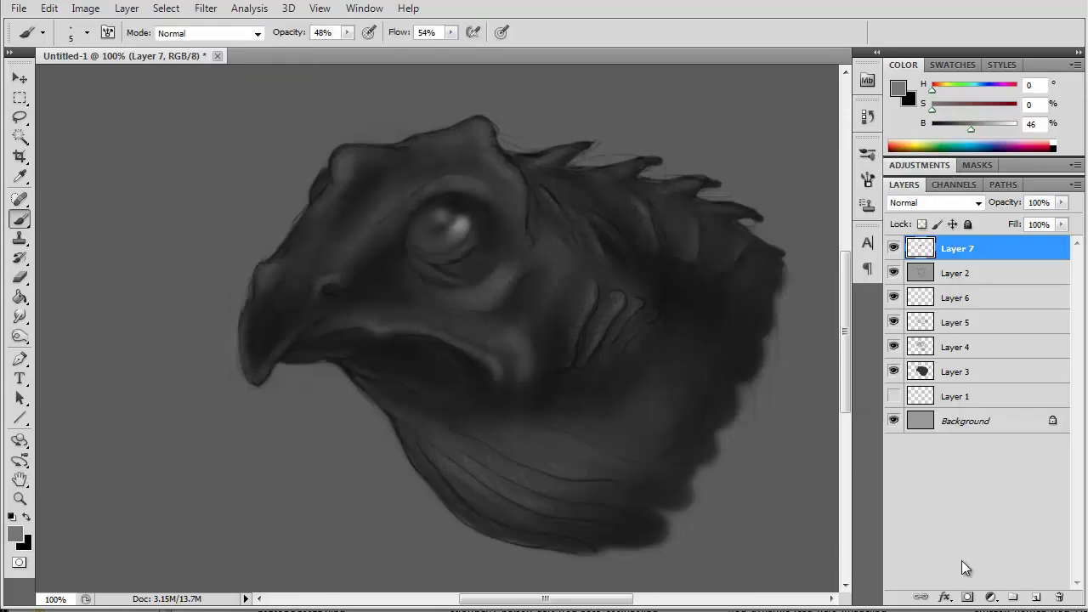
left_click(968, 598)
left_click_drag(433, 238, 407, 243)
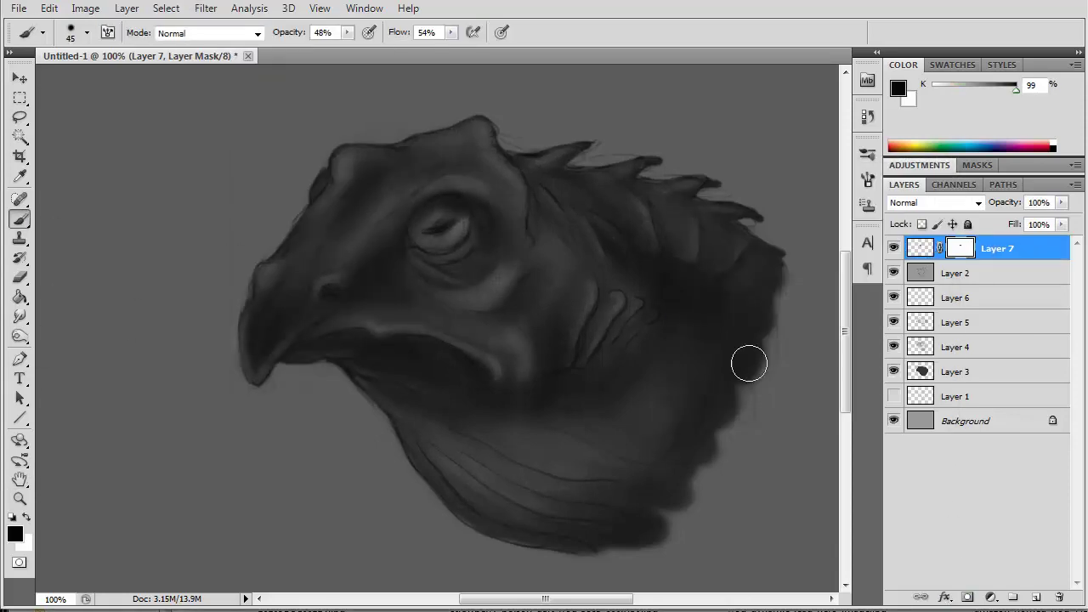
Step: Revert the blur and mask in History, then lasso-select the eye
left_click(868, 117)
left_click(752, 268)
key("m")
key("l")
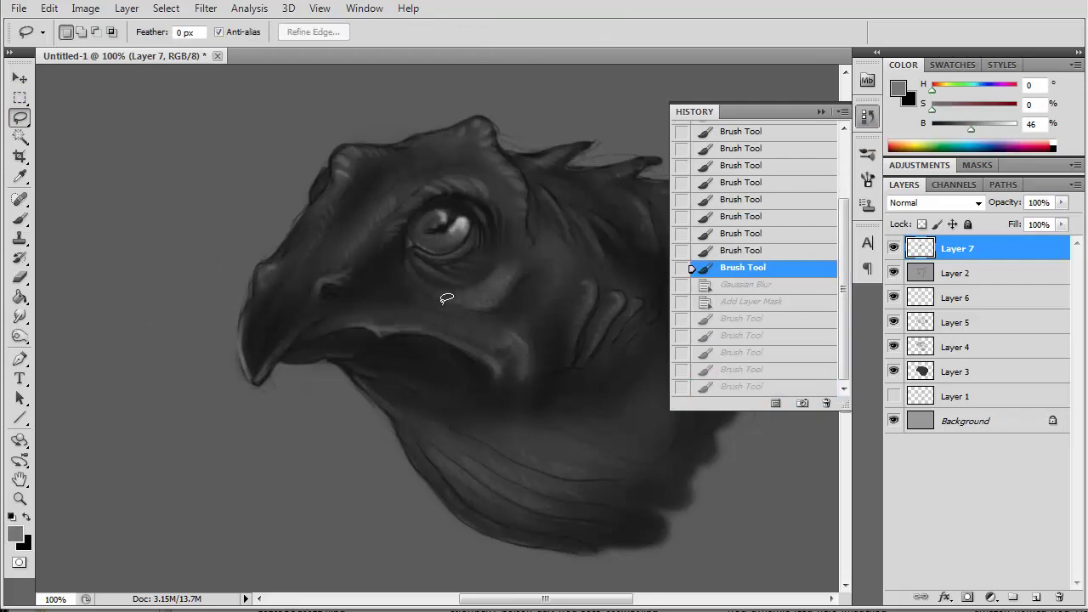
left_click_drag(445, 296, 441, 293)
left_click_drag(400, 192, 404, 195)
Step: Copy the eye and paste it onto a new Layer 8, making it the active layer
left_click(49, 8)
left_click(85, 155)
left_click(867, 116)
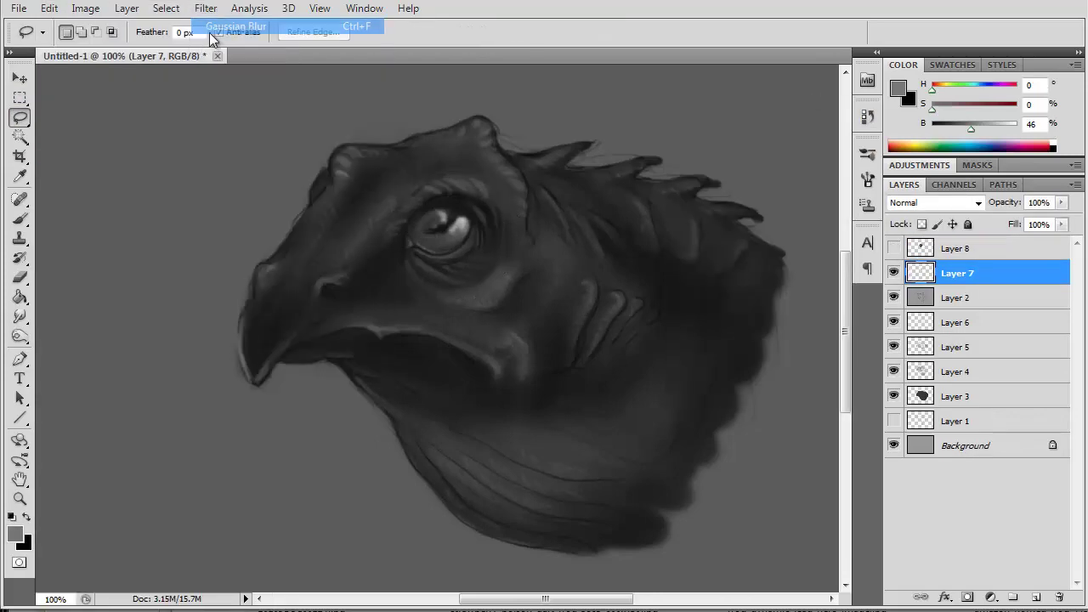
left_click(894, 248)
left_click(48, 8)
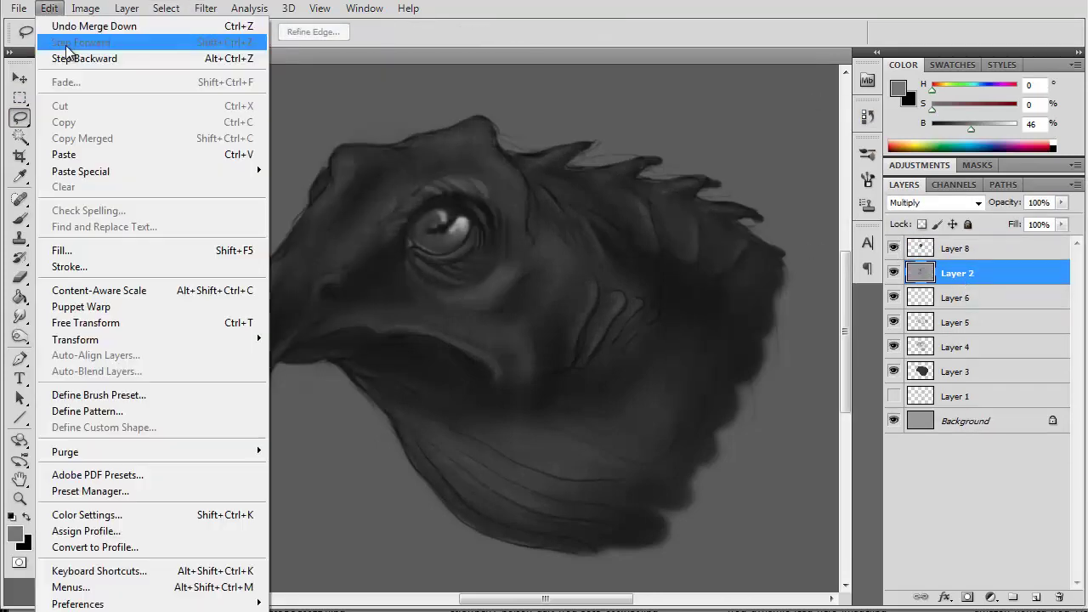
left_click(957, 248)
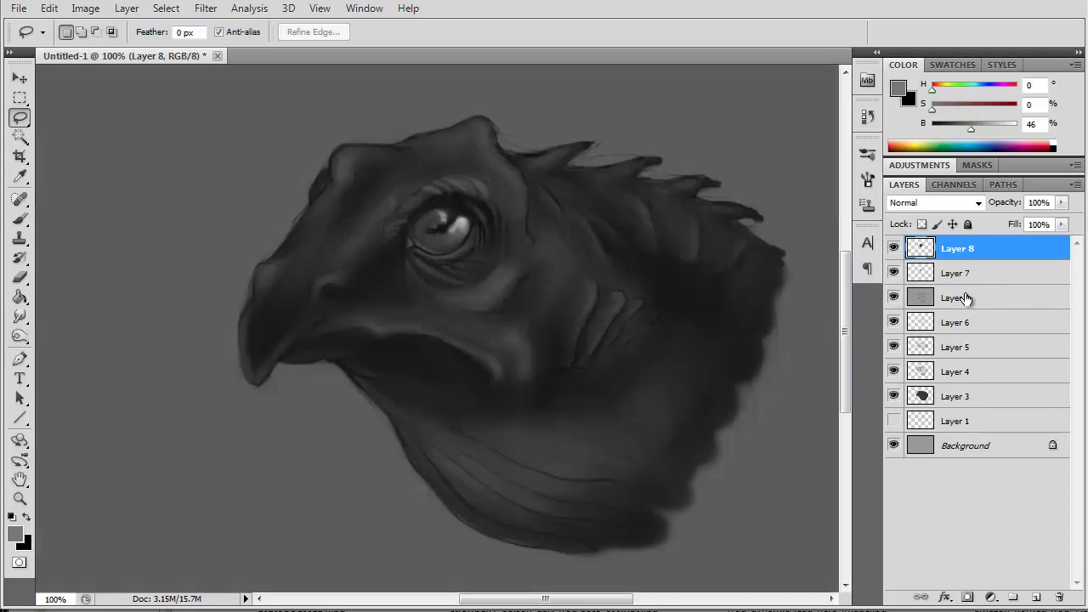
Step: Copy merged and paste the visible head as Layer 9, then duplicate it
left_click(966, 297, "shift")
left_click(978, 247)
left_click(48, 9)
left_click(85, 154)
left_click(206, 8)
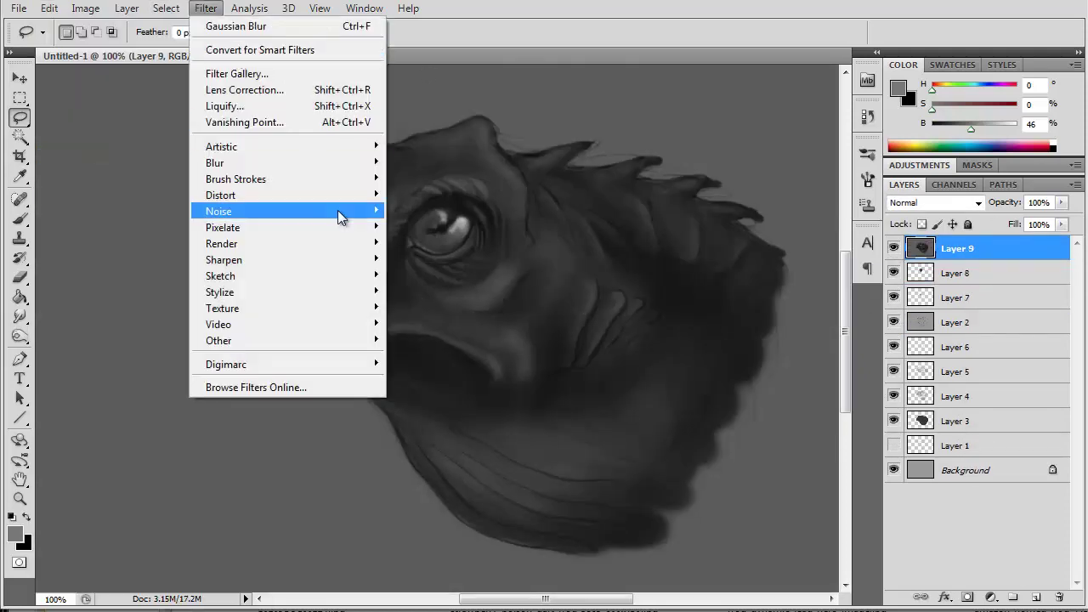
key("Return")
left_click(48, 9)
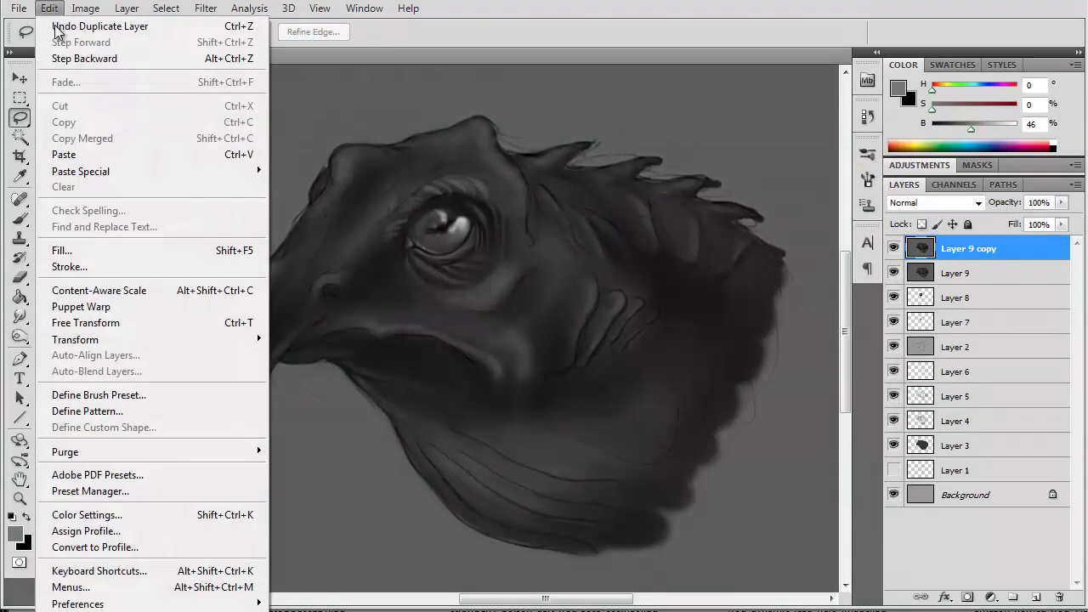
left_click(119, 92)
Step: Set Layer 9 copy to Screen blending at 35% opacity
key("3")
key("5")
left_click(926, 202)
scroll(933, 211, "down", 3)
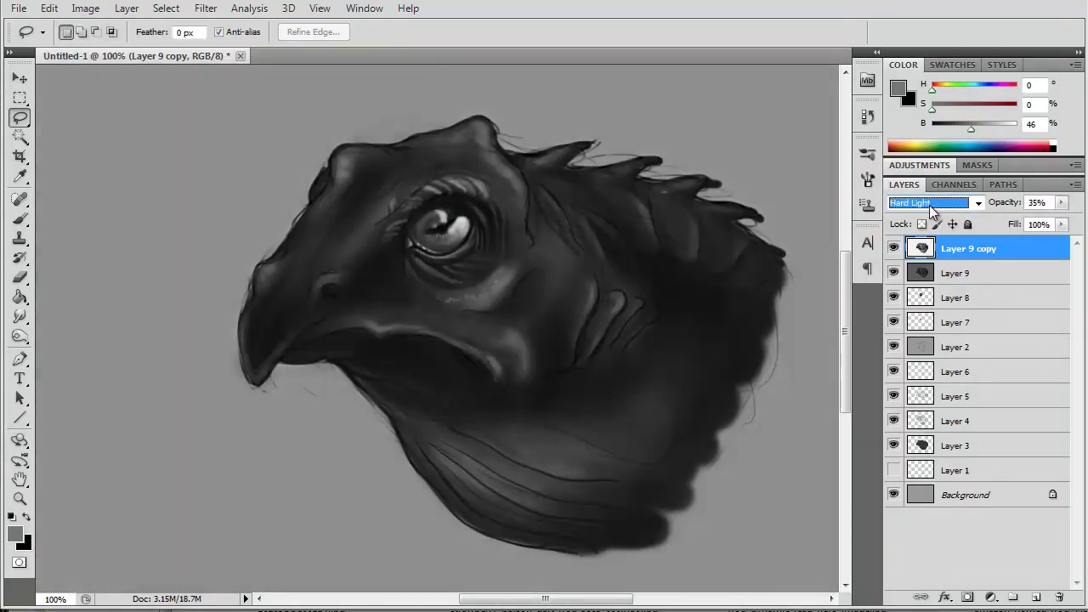
scroll(933, 211, "up", 3)
scroll(932, 211, "up", 3)
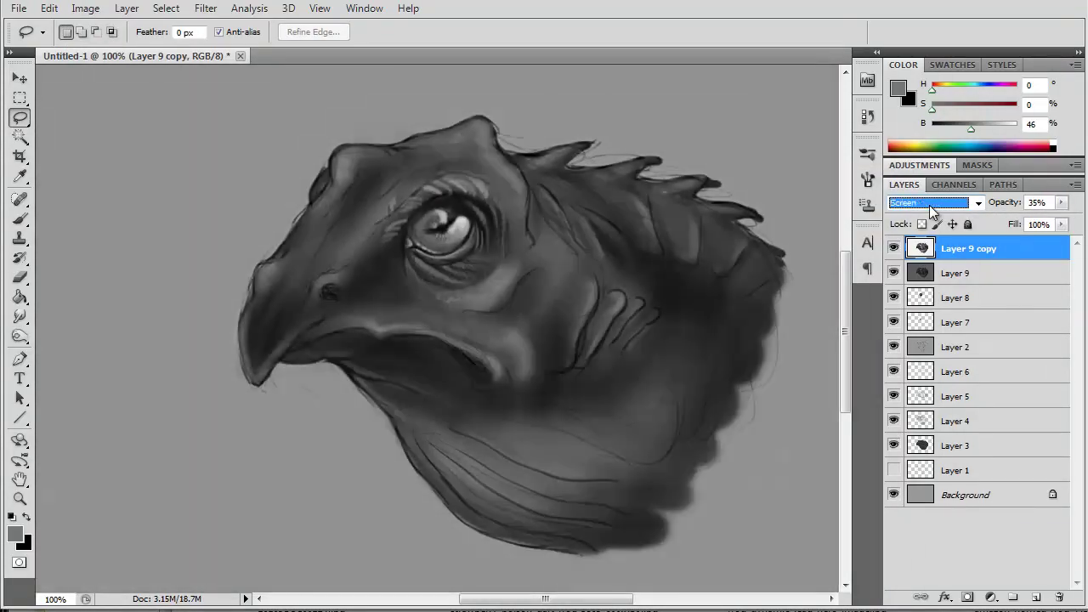
Step: Mask Layer 9 copy and paint black over the beak, jaw, cheek and neck
left_click(968, 598)
key("b")
left_click_drag(406, 340, 352, 358)
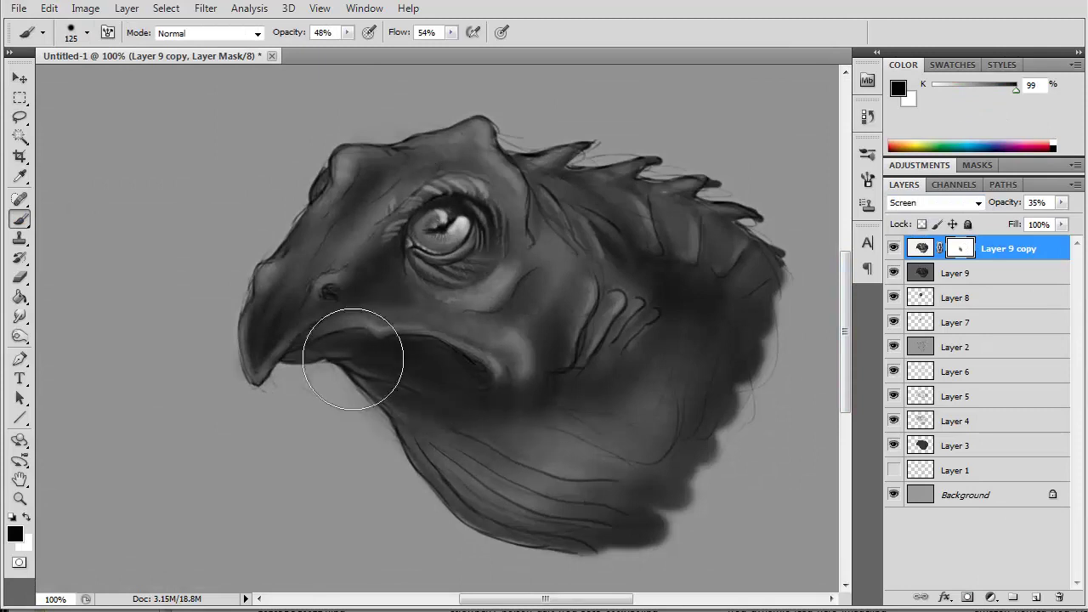
key("bracketleft")
key("bracketleft")
key("bracketleft")
left_click_drag(469, 301, 611, 448)
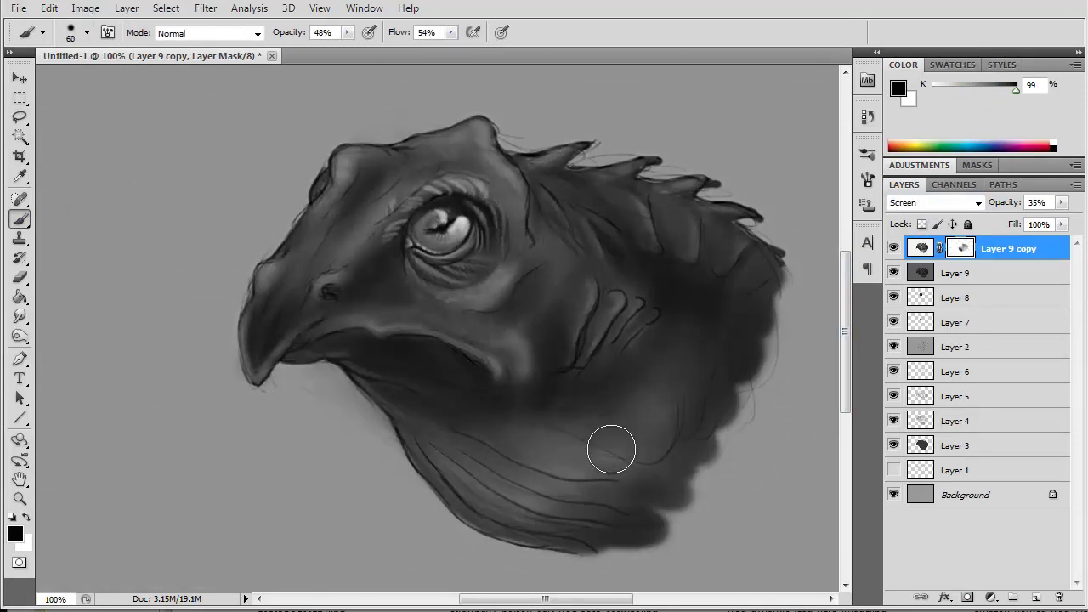
left_click_drag(466, 311, 432, 259)
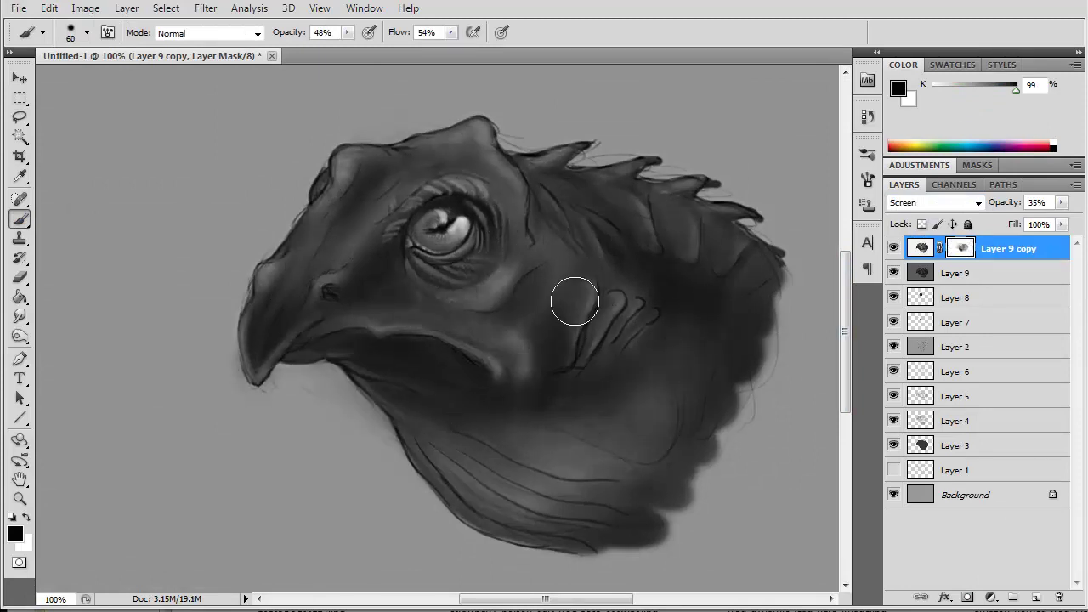
Step: Paste a merged copy of the head as a new layer and open it in Liquify
left_click(48, 8)
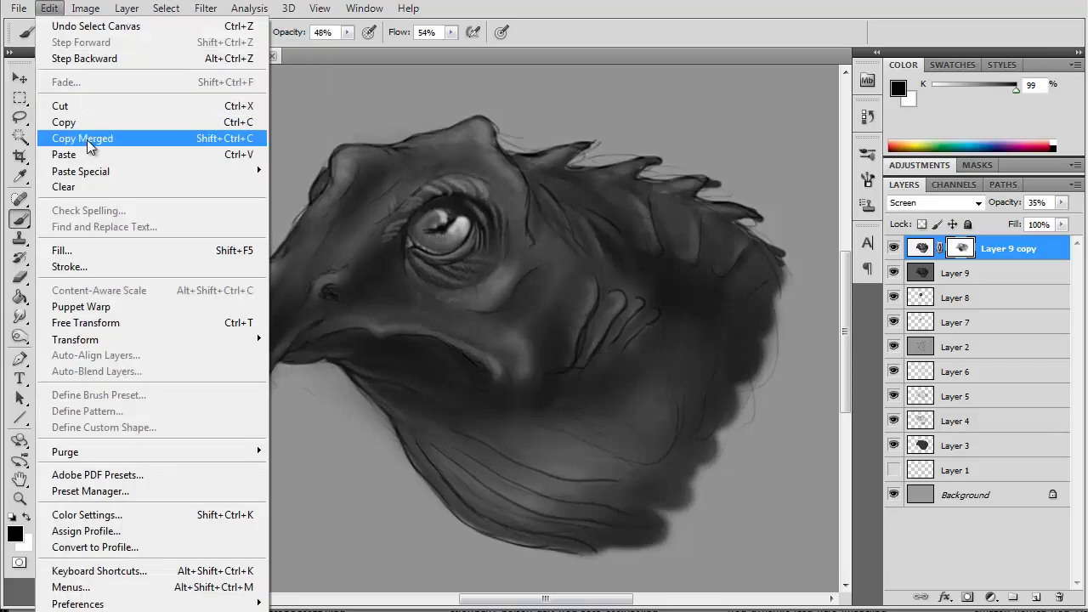
left_click(89, 138)
key("ctrl+v")
left_click(206, 7)
left_click(224, 199)
scroll(413, 323, "up", 1)
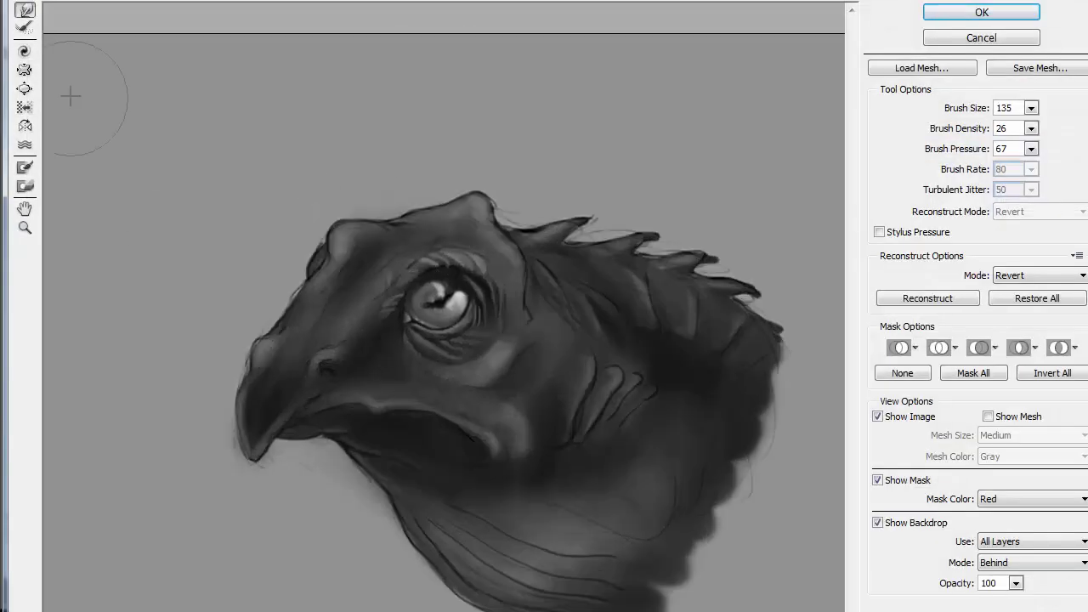
Step: Forward-warp the top of the head, forehead bump, beak outline and neck folds
mouse_move(473, 243)
left_mouse_down()
mouse_move(483, 207)
mouse_move(369, 226)
left_mouse_up()
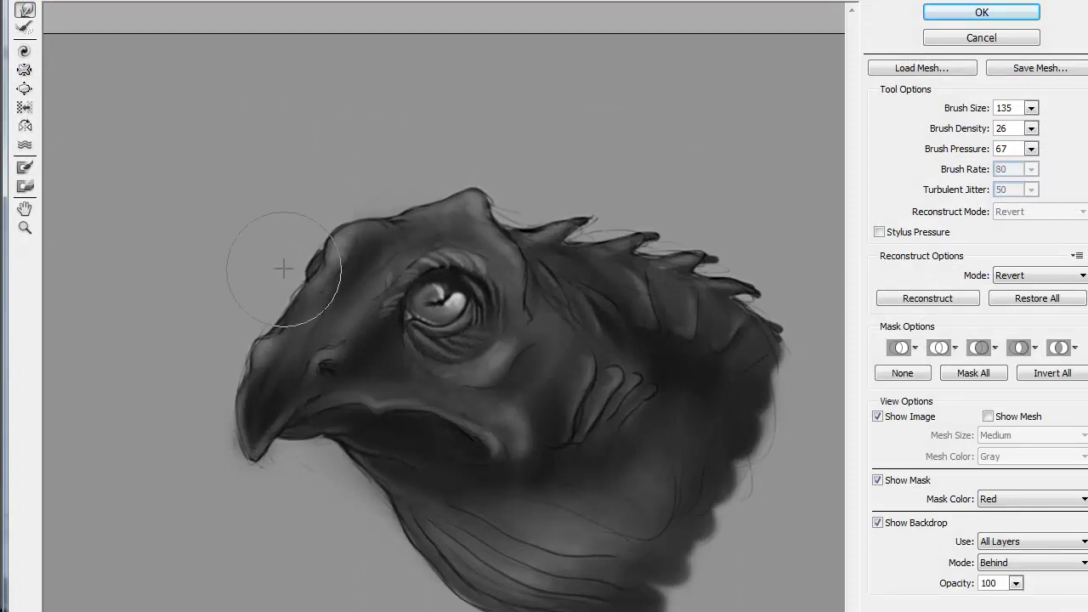
left_click_drag(283, 269, 323, 357)
mouse_move(246, 387)
left_mouse_down()
mouse_move(279, 424)
mouse_move(238, 377)
mouse_move(348, 445)
mouse_move(493, 445)
mouse_move(506, 355)
mouse_move(581, 428)
left_mouse_up()
mouse_move(579, 236)
left_mouse_down()
mouse_move(626, 234)
mouse_move(605, 246)
left_mouse_up()
Step: Smooth and lower the forehead bump and pull the head spikes into longer points
key("bracketleft")
key("bracketleft")
key("bracketleft")
left_click_drag(468, 204, 493, 193)
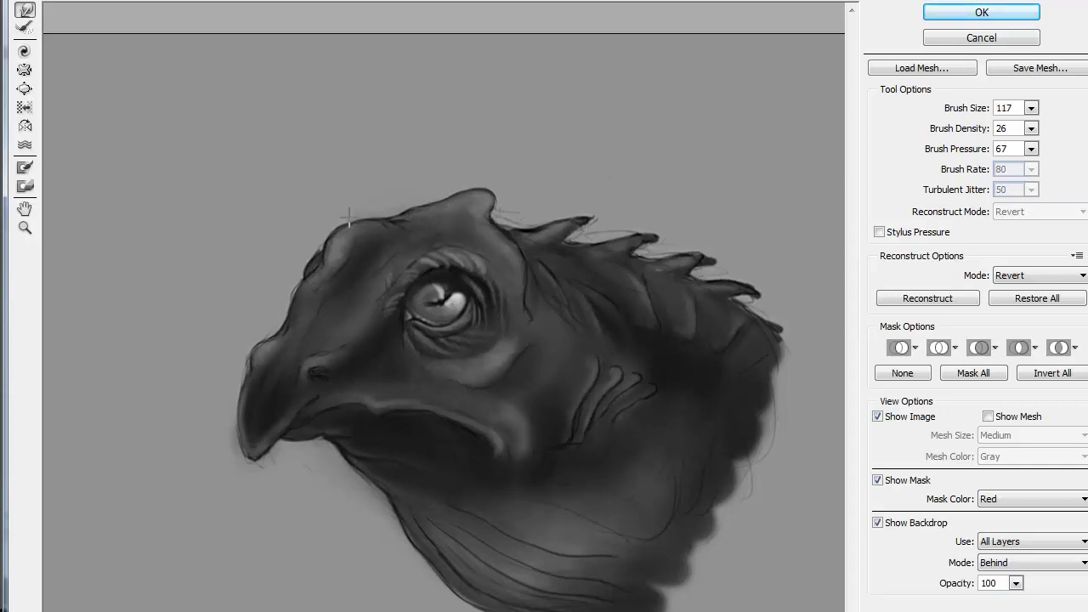
mouse_move(348, 217)
left_mouse_down()
mouse_move(376, 199)
mouse_move(323, 255)
left_mouse_up()
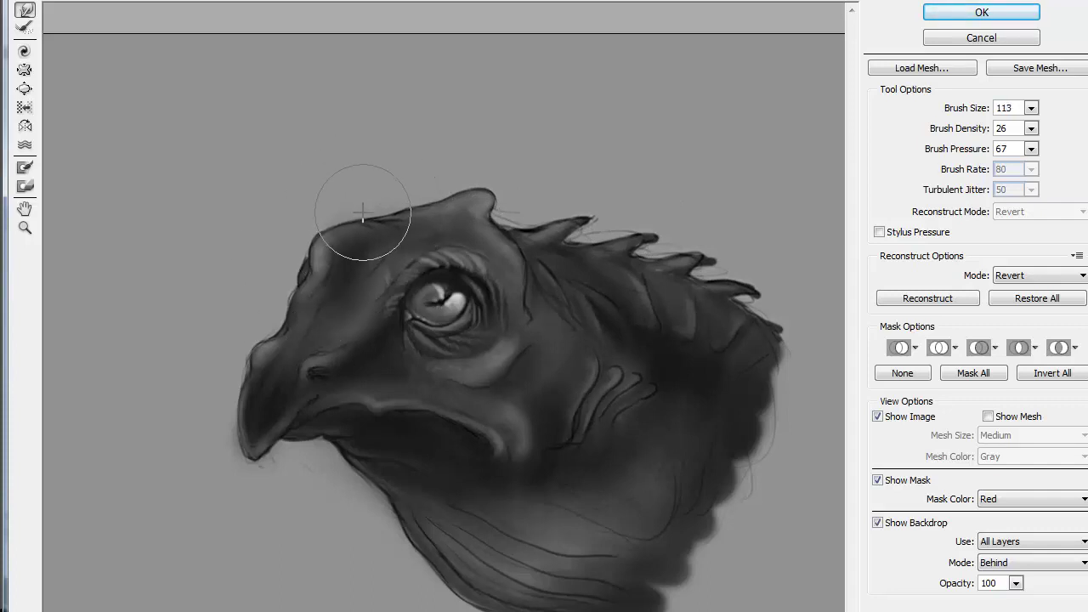
left_click_drag(363, 213, 425, 208)
key("bracketleft")
key("bracketleft")
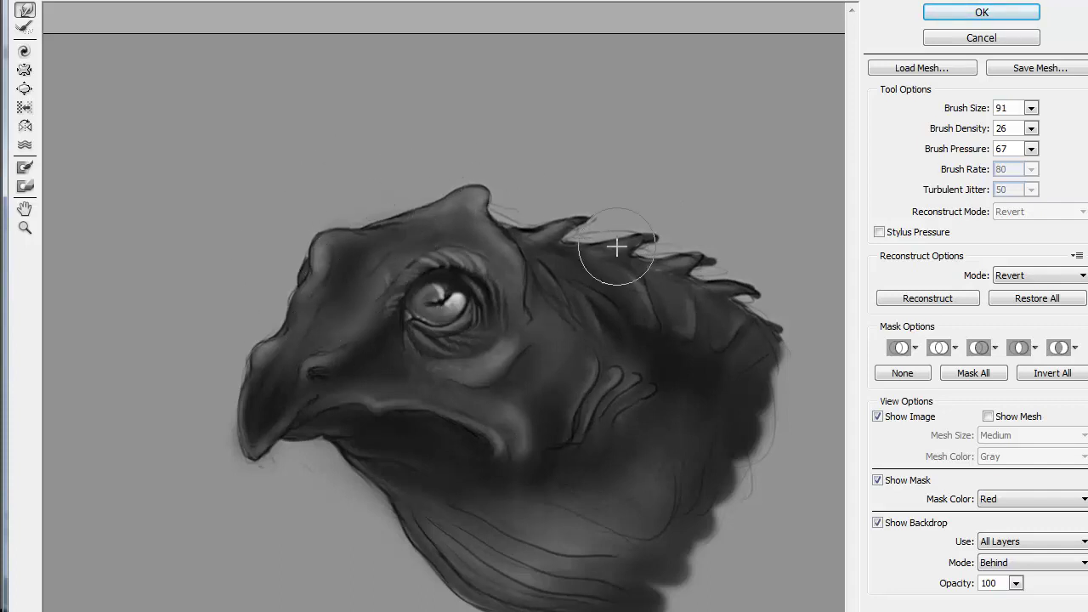
mouse_move(616, 247)
left_mouse_down()
mouse_move(749, 291)
mouse_move(626, 226)
mouse_move(602, 265)
mouse_move(692, 284)
mouse_move(529, 230)
mouse_move(515, 261)
left_mouse_up()
key("bracketleft")
key("bracketleft")
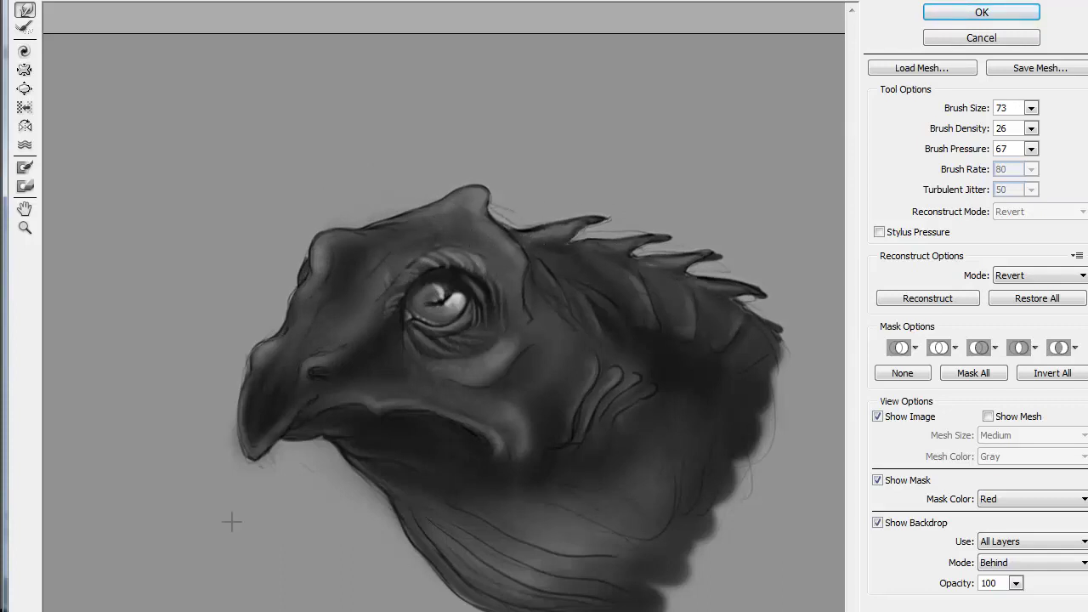
Step: Apply the warp, then add a new empty Layer 11 above Layer 10
key("Return")
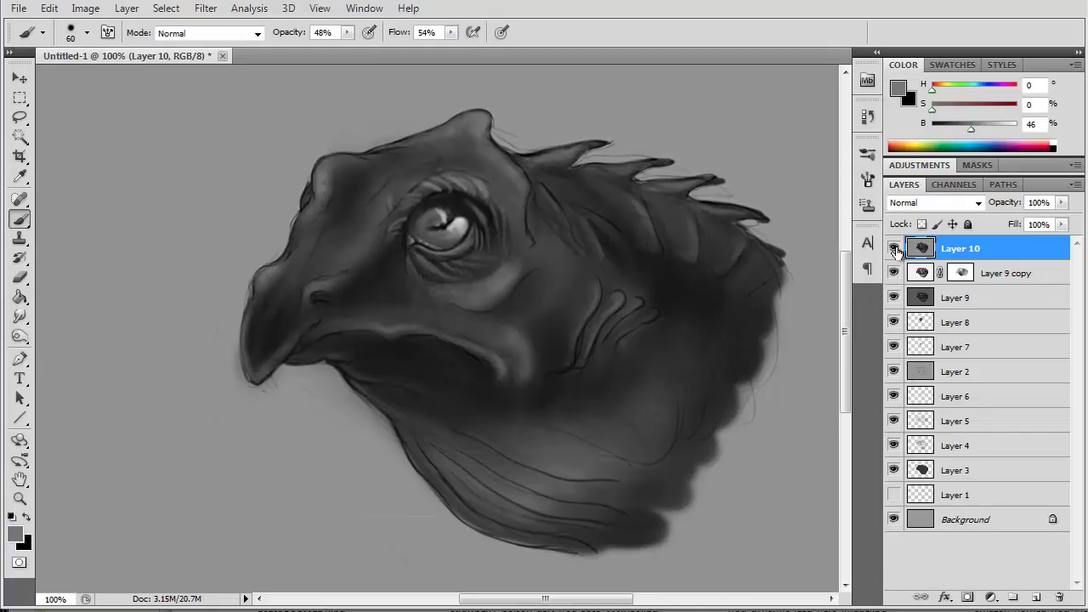
left_click(161, 12)
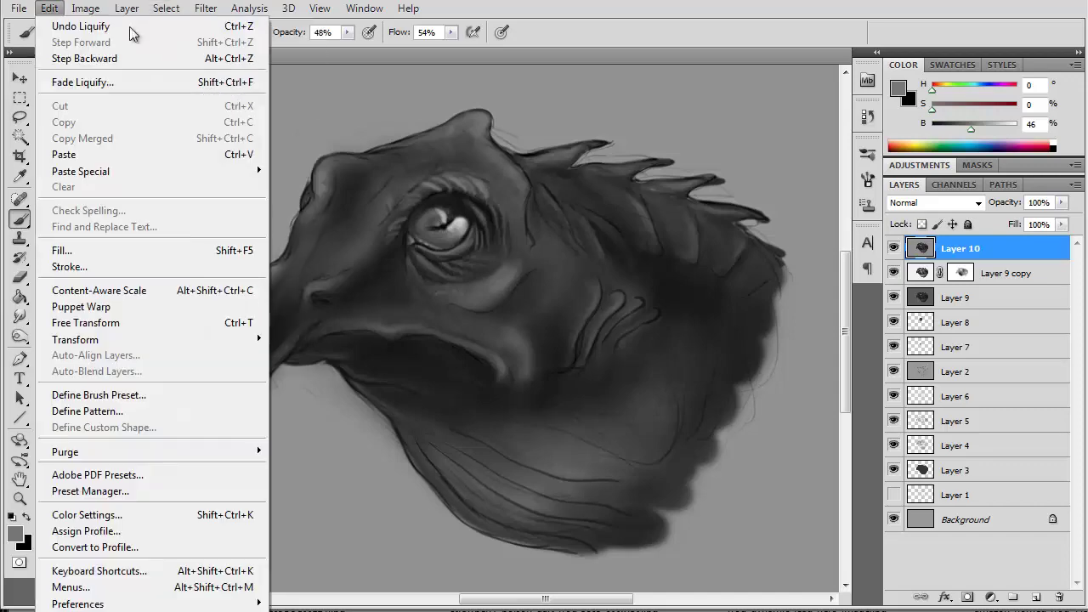
key("ctrl+shift+n")
key("Return")
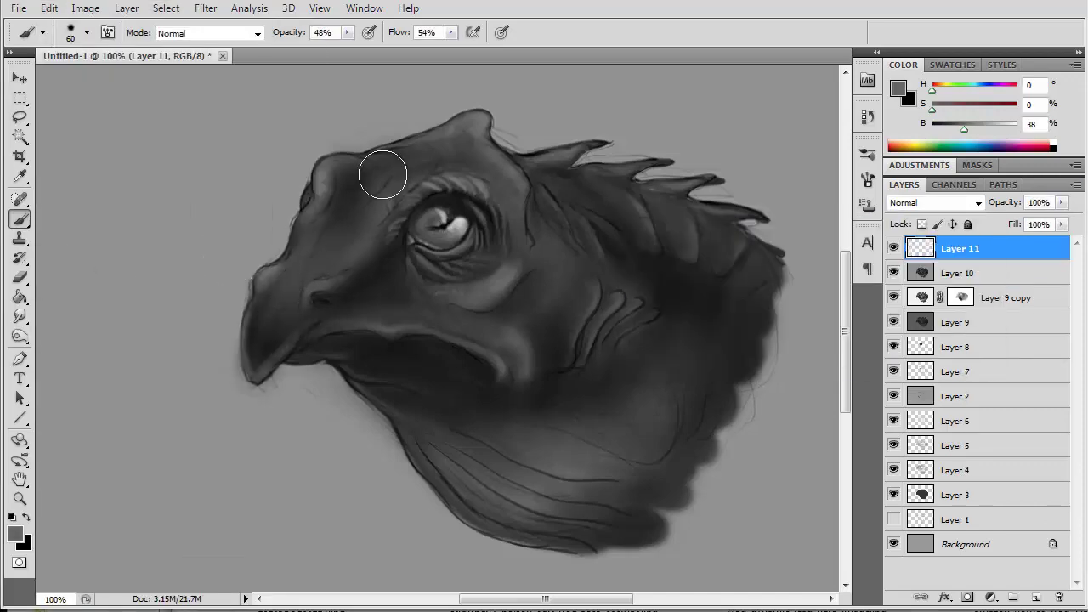
Step: Sample greys from the beak and paint soft light shading on the forehead
key("bracketleft")
key("bracketleft")
key("bracketleft")
left_click(334, 299, "alt")
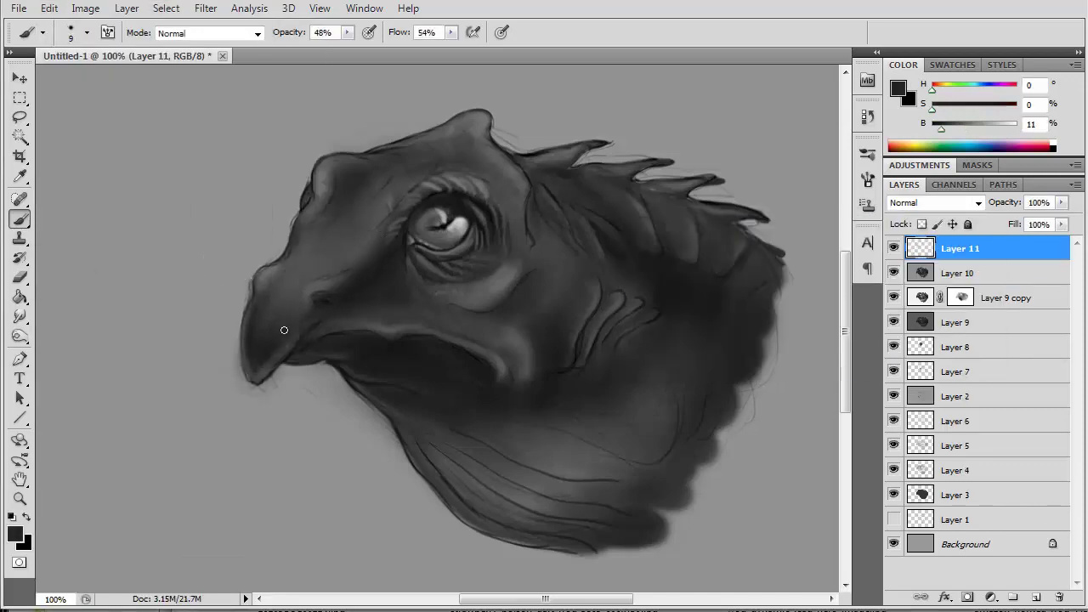
key("bracketright")
key("bracketright")
key("bracketright")
left_click(294, 259, "alt")
left_click(263, 294, "alt")
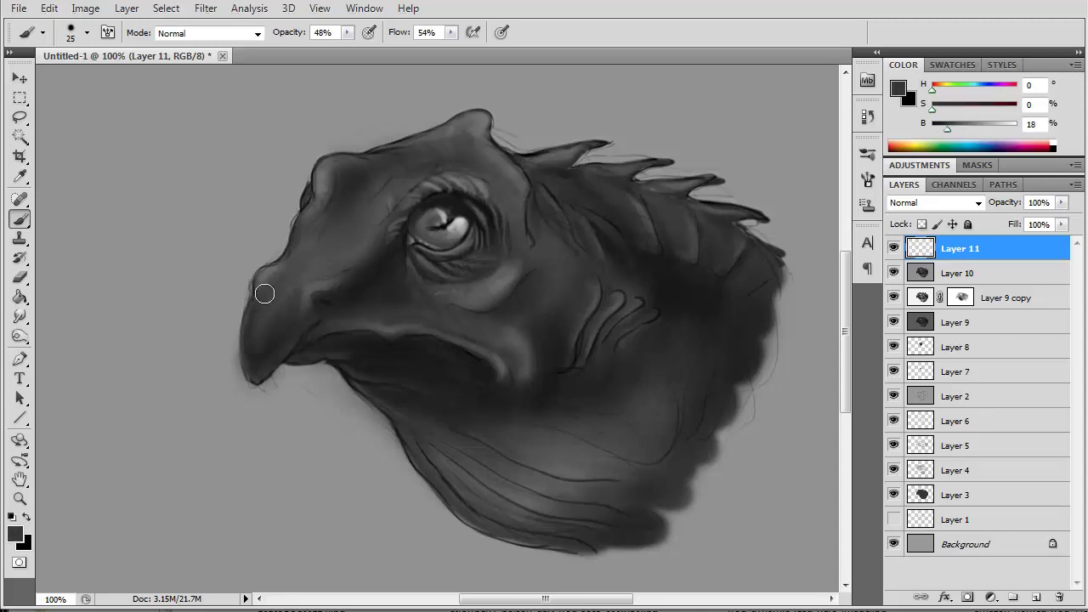
left_click(287, 264, "alt")
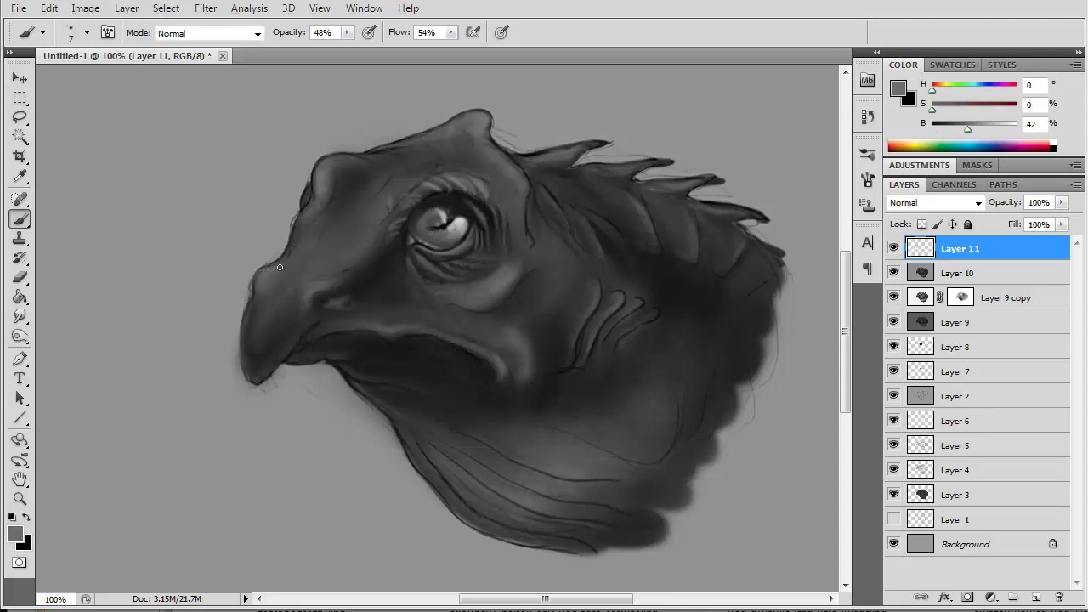
key("bracketright")
left_click(355, 231, "alt")
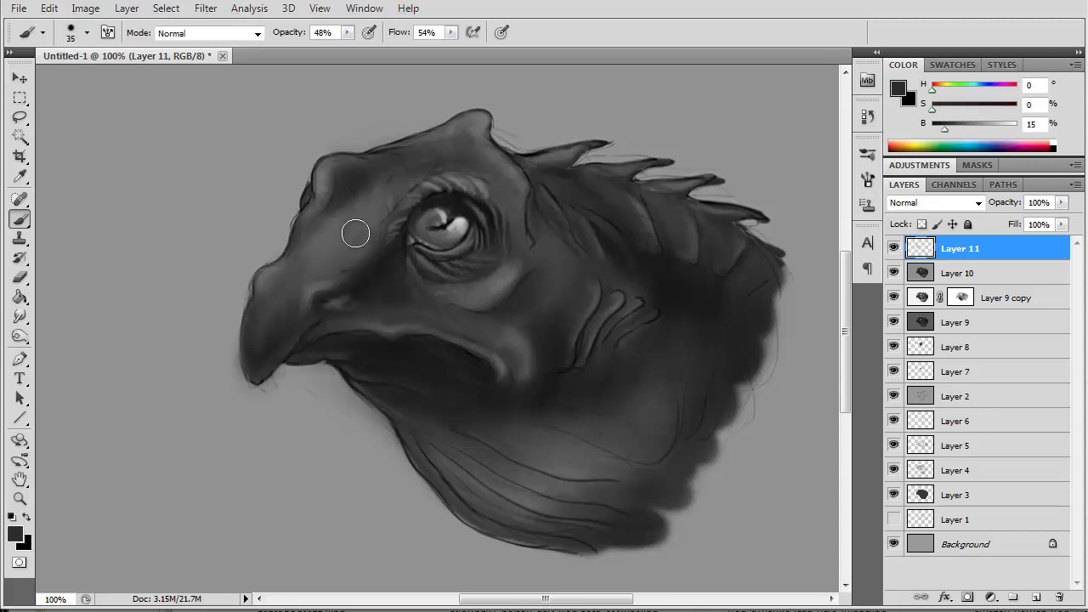
left_click(321, 251, "alt")
left_click(315, 219, "alt")
left_click_drag(340, 230, 315, 255)
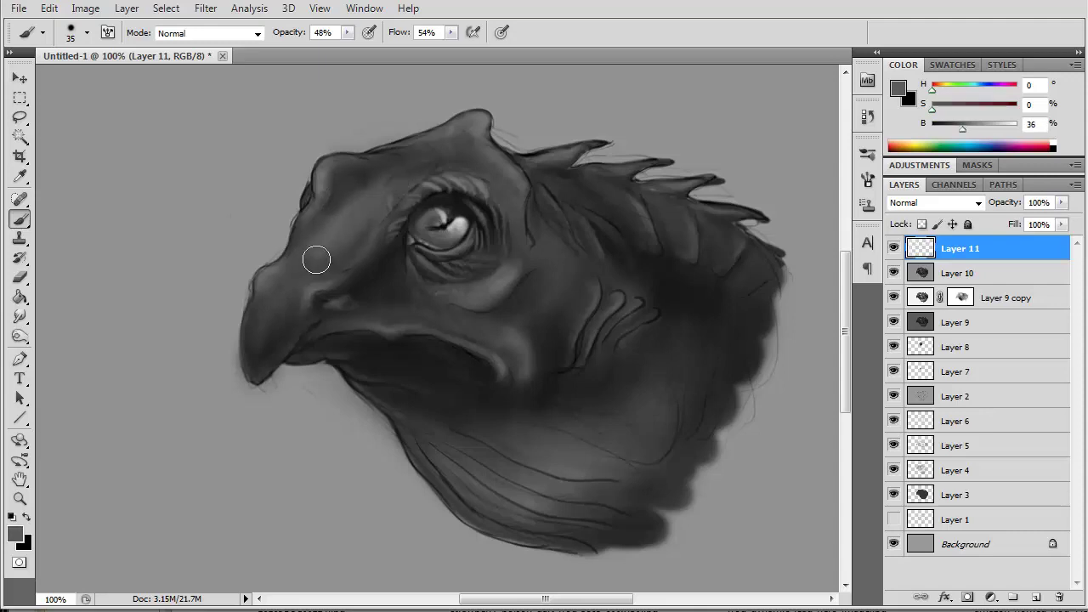
Step: Darken the top of the head below the spikes with near-black tones
left_click(298, 249, "alt")
left_click(467, 146, "alt")
left_click(540, 195, "alt")
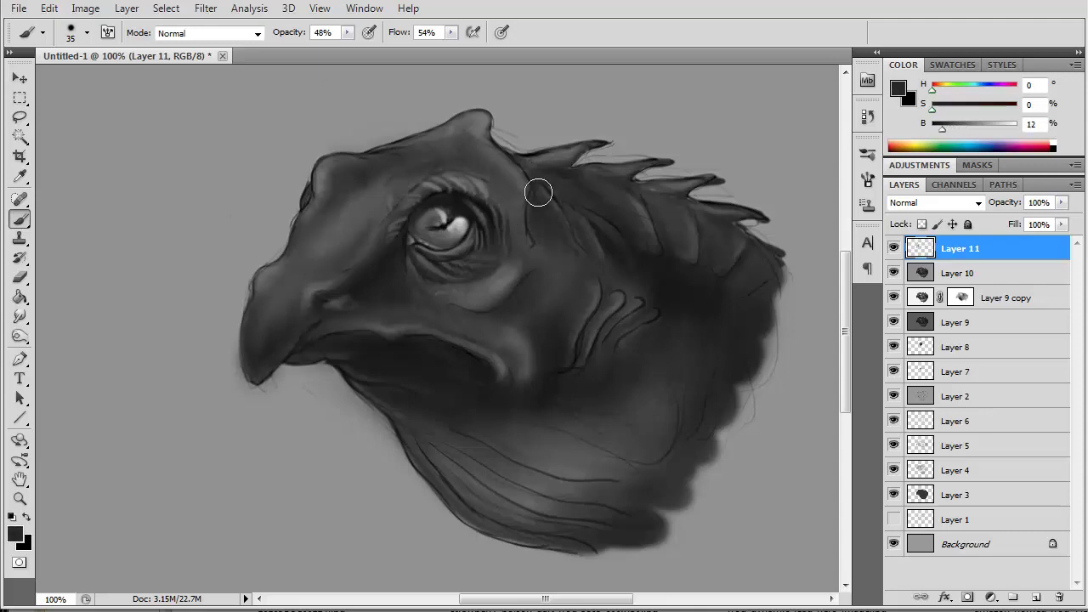
left_click_drag(539, 187, 556, 171)
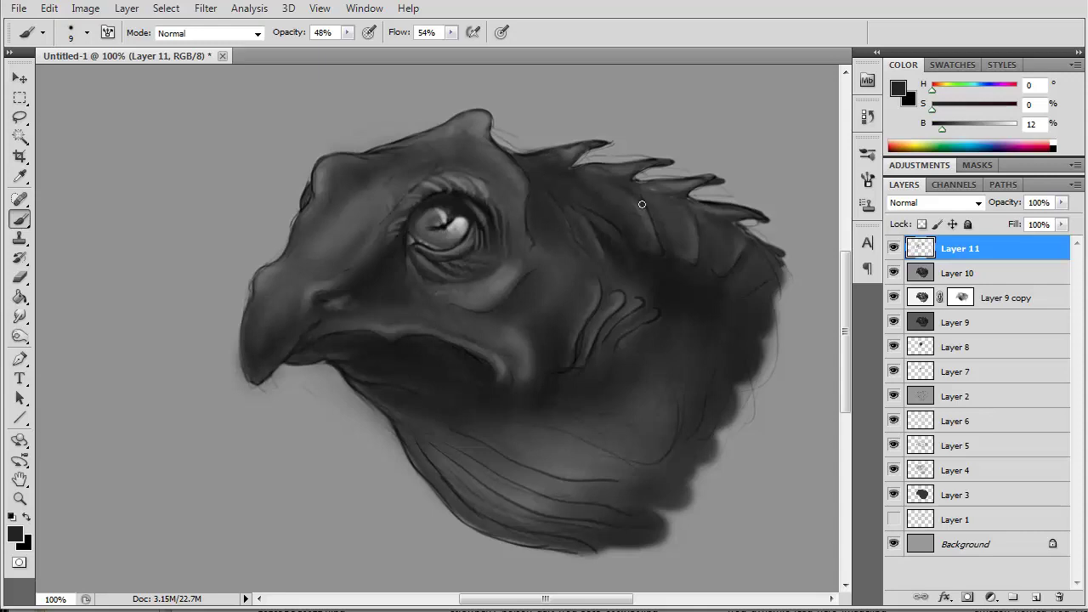
left_click(396, 273, "alt")
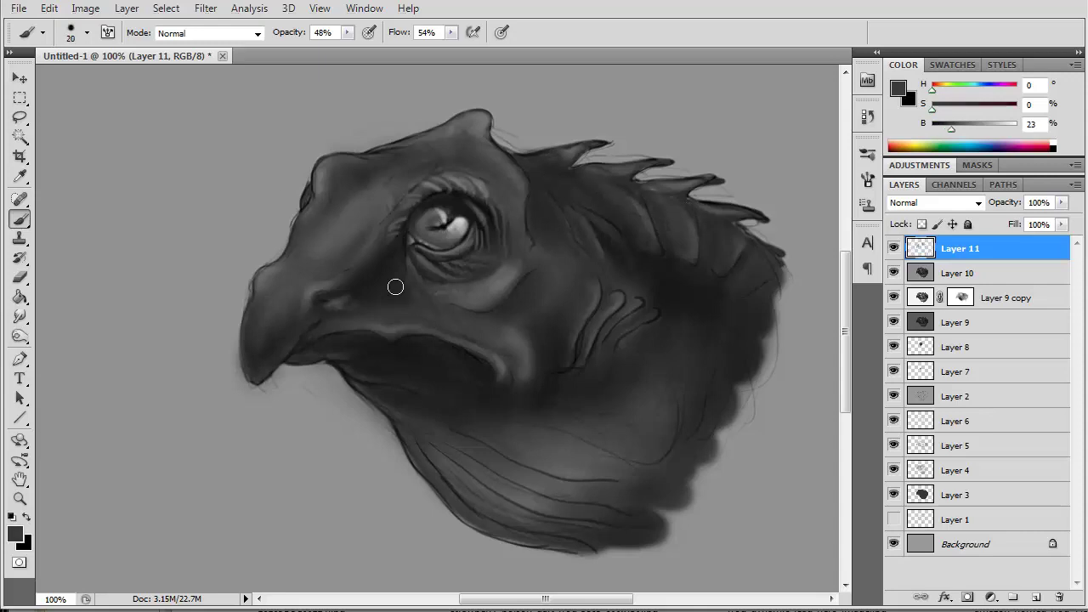
key("bracketleft")
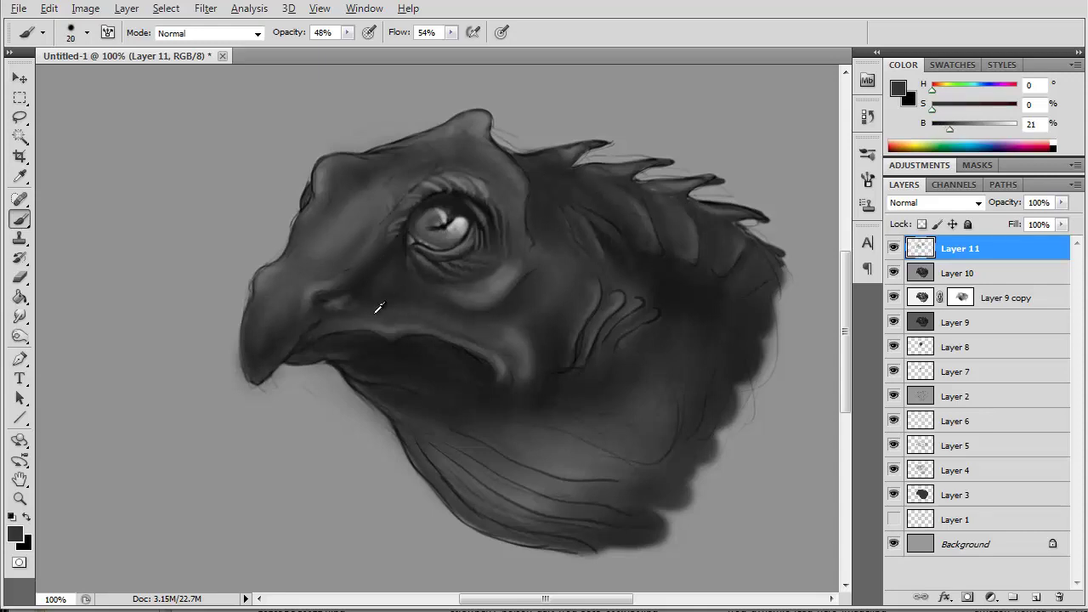
left_click(333, 297, "alt")
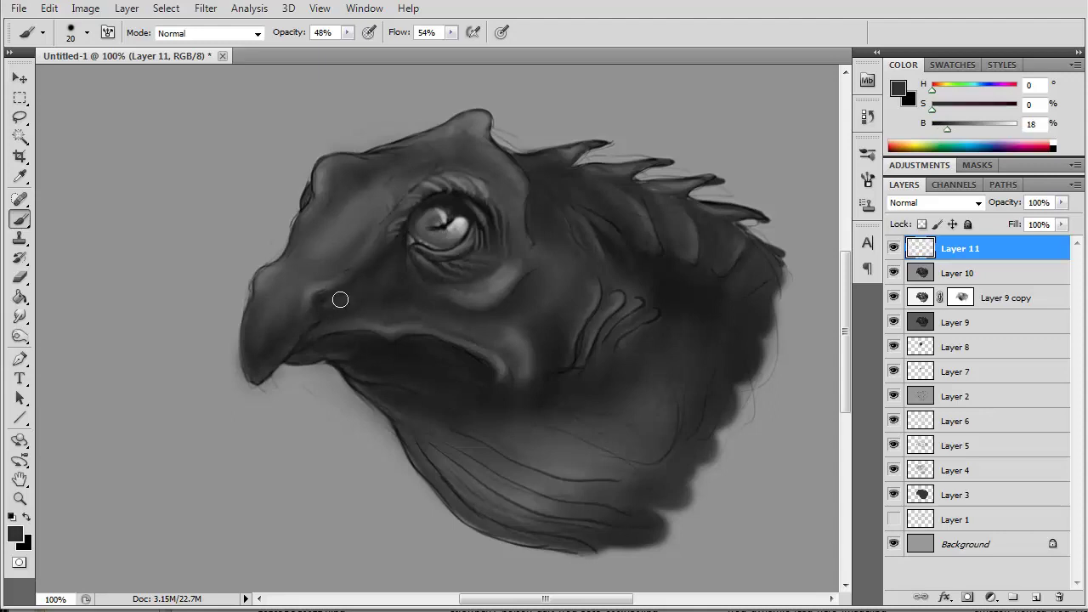
key("bracketleft")
key("bracketleft")
key("bracketleft")
left_click(346, 312, "alt")
key("bracketright")
key("bracketright")
left_click(360, 309, "alt")
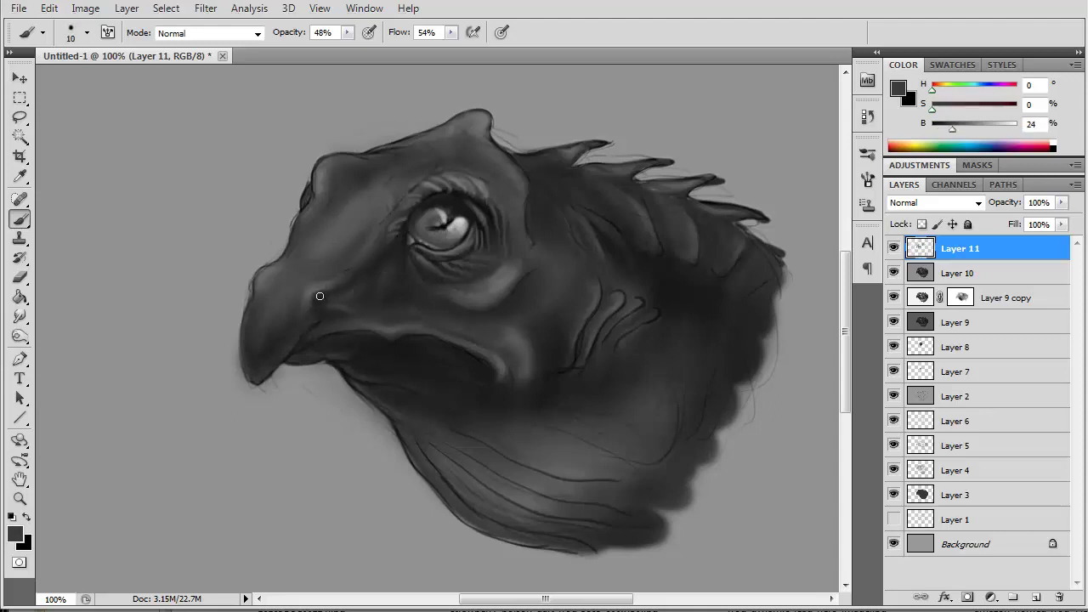
left_click(331, 295, "alt")
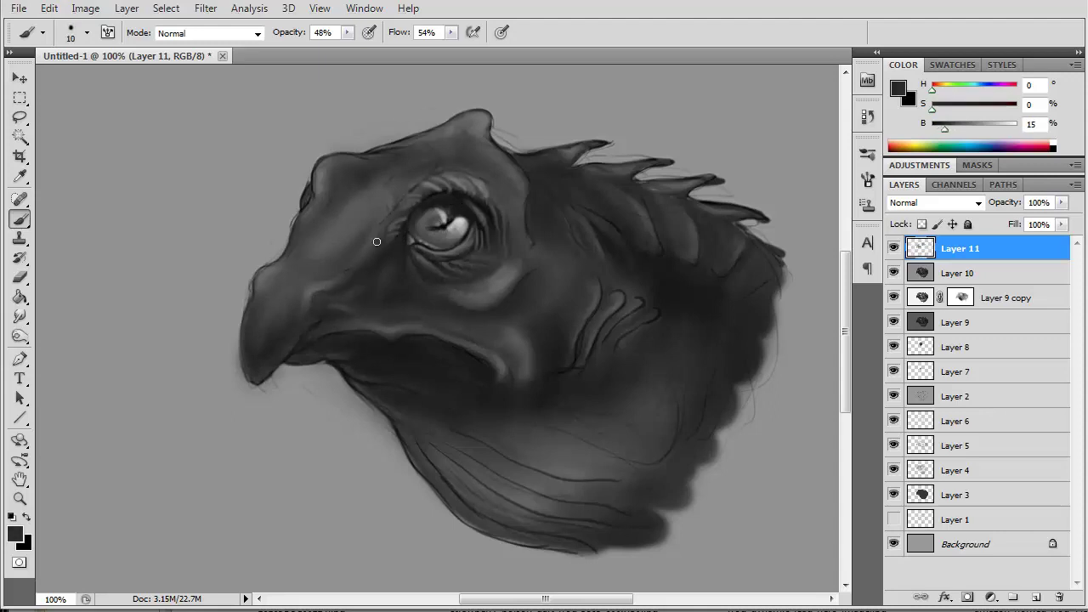
Step: Raise the brush opacity to about 74% and flow to about 75%
left_click(328, 264, "alt")
key("7")
key("4")
key("shift+7")
key("shift+5")
key("F5")
key("F5")
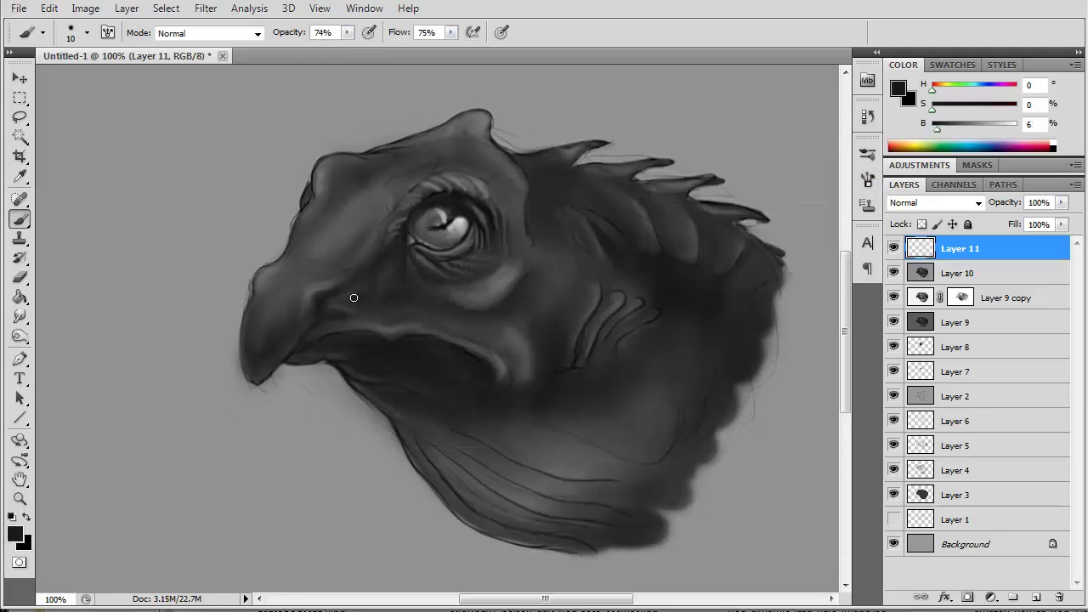
Step: Paint a lighter edge along the lower beak and shade the cheek fold
left_click(427, 282, "alt")
left_click(359, 315, "alt")
left_click(386, 325, "alt")
left_click_drag(381, 329, 439, 334)
left_click(331, 330, "alt")
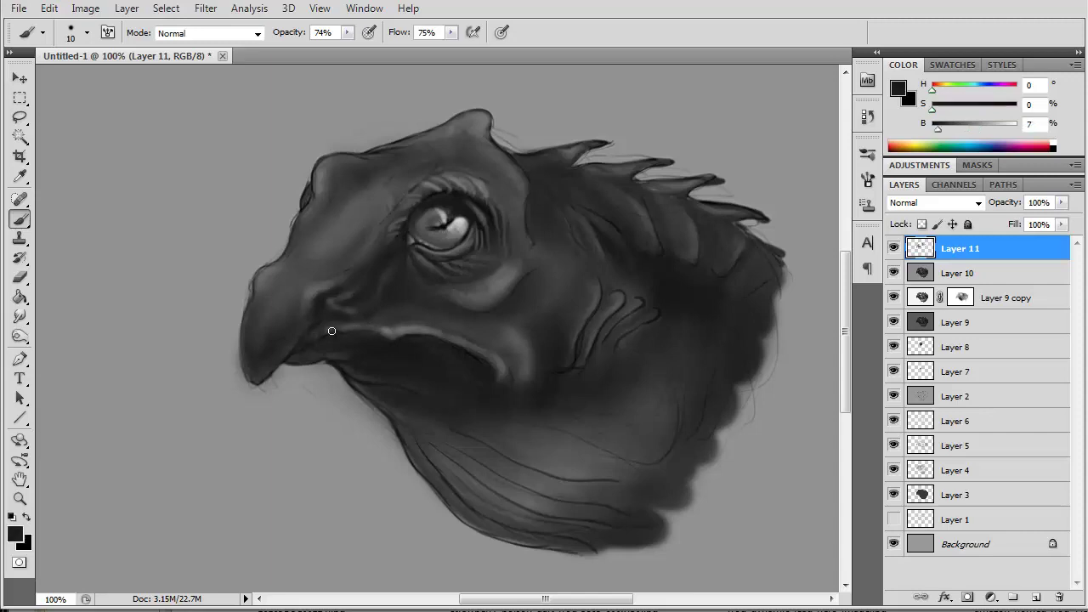
left_click(344, 346, "alt")
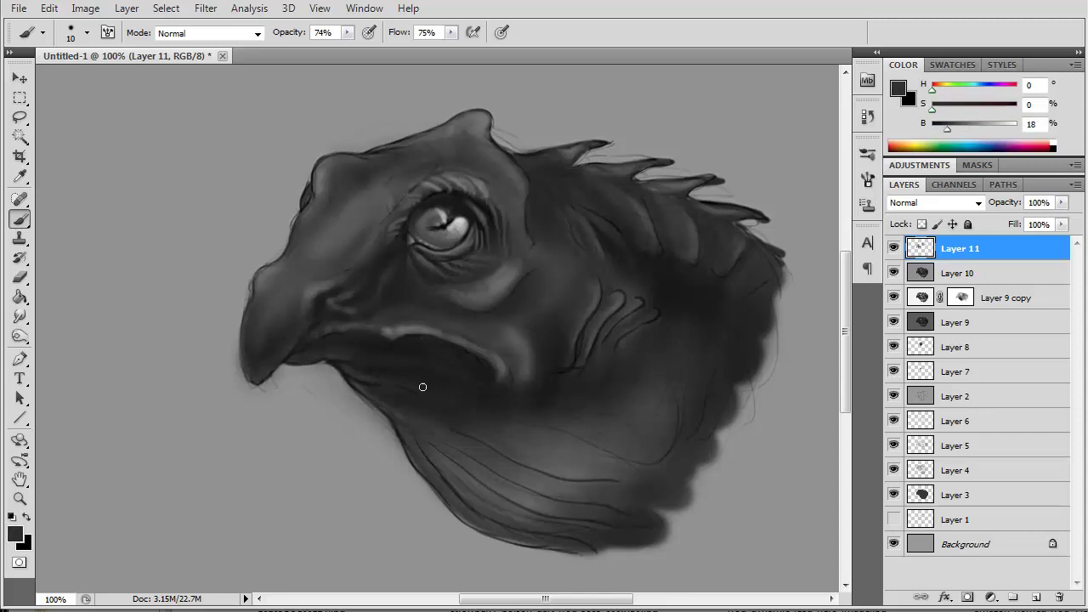
left_click(342, 371, "alt")
left_click(515, 361, "alt")
mouse_move(515, 360)
left_mouse_down()
mouse_move(533, 356)
mouse_move(510, 374)
mouse_move(538, 381)
mouse_move(549, 357)
left_mouse_up()
left_click(535, 371, "alt")
left_click(554, 339, "alt")
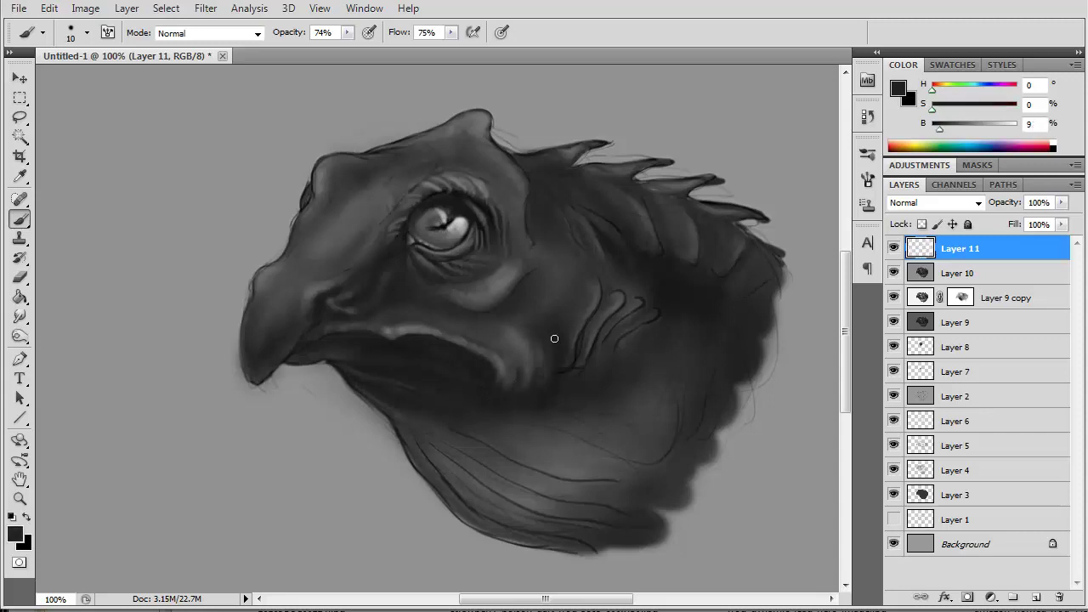
Step: Shade around the eye socket and darken the brow above the eye
key("bracketright")
key("bracketright")
key("bracketright")
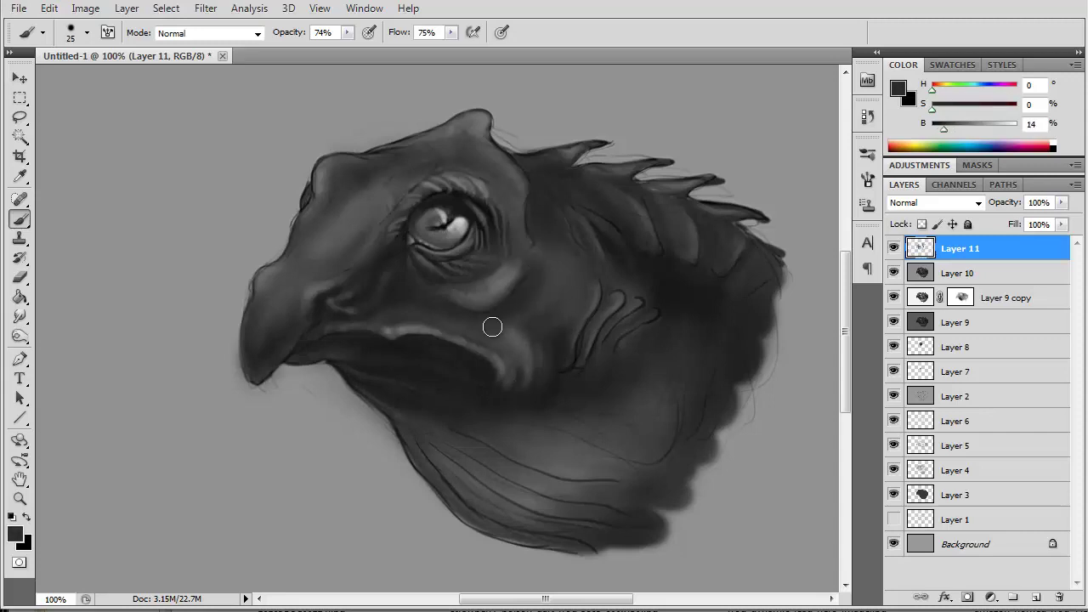
left_click(556, 272, "alt")
mouse_move(501, 297)
left_mouse_down()
mouse_move(498, 209)
mouse_move(505, 240)
mouse_move(489, 272)
left_mouse_up()
key("ctrl+z")
left_click(425, 187, "alt")
left_click(398, 245, "alt")
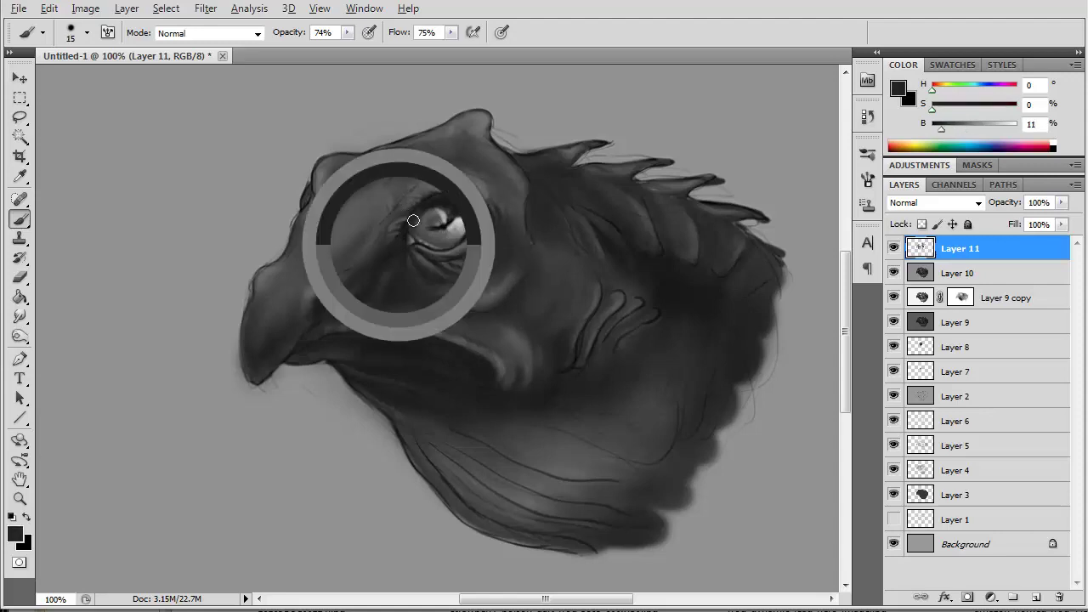
mouse_move(481, 192)
left_mouse_down()
mouse_move(400, 178)
mouse_move(473, 170)
left_mouse_up()
left_click(456, 167, "alt")
left_click_drag(364, 210, 398, 186)
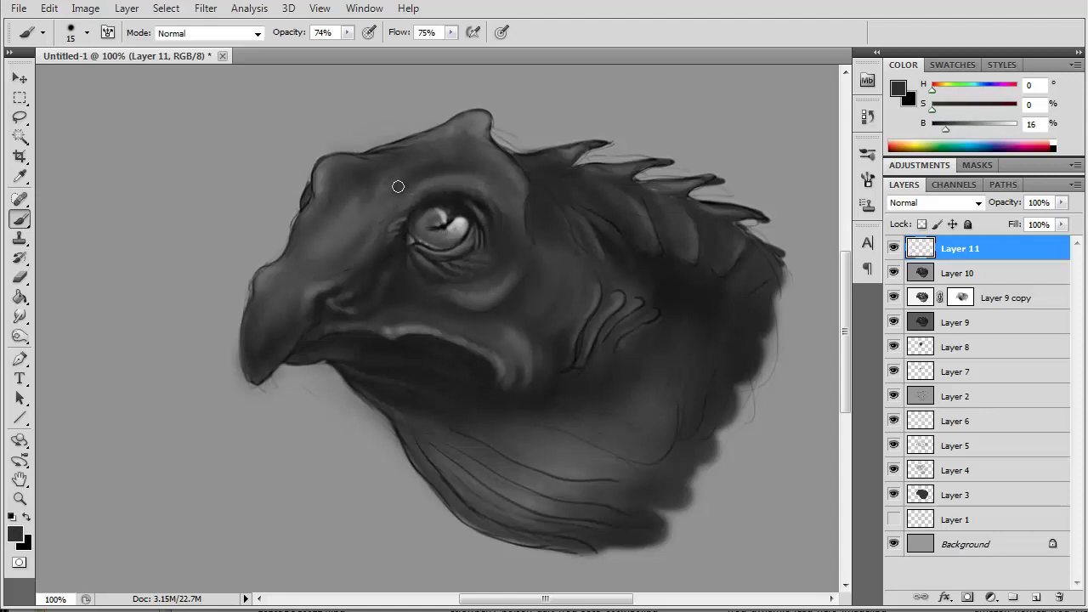
Step: Paint broad soft dark shading across the neck with a large brush
left_click(437, 165, "alt")
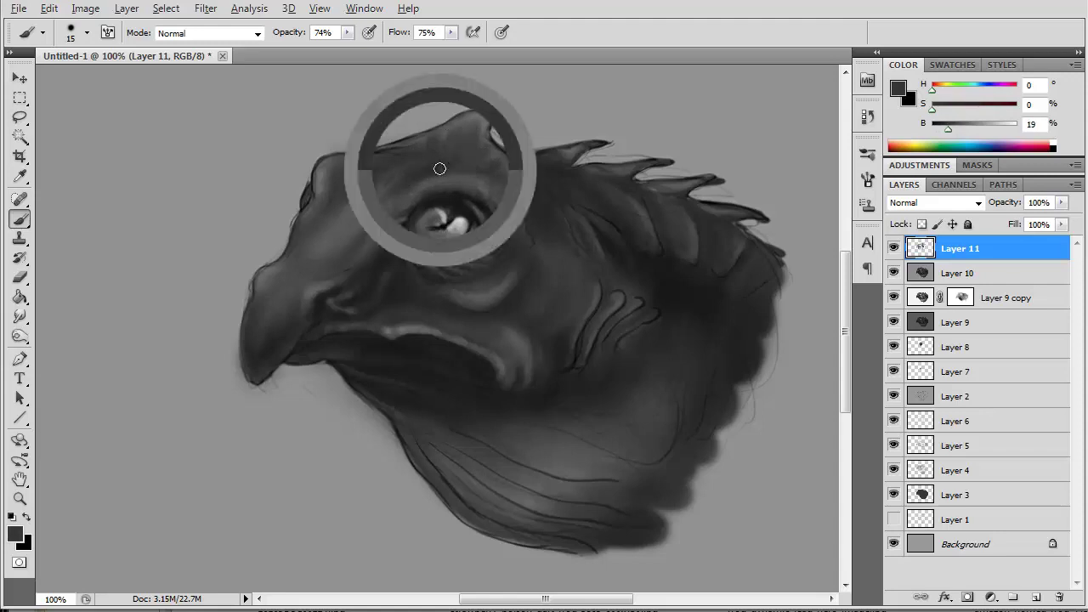
left_click(434, 303, "alt")
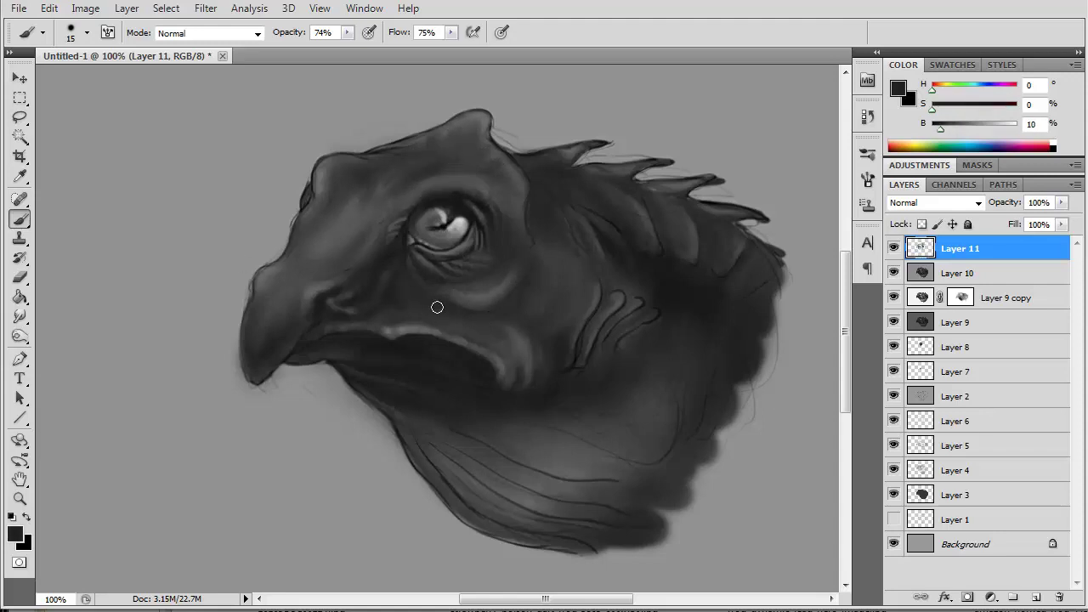
left_click(578, 413, "alt")
left_click(604, 290, "alt")
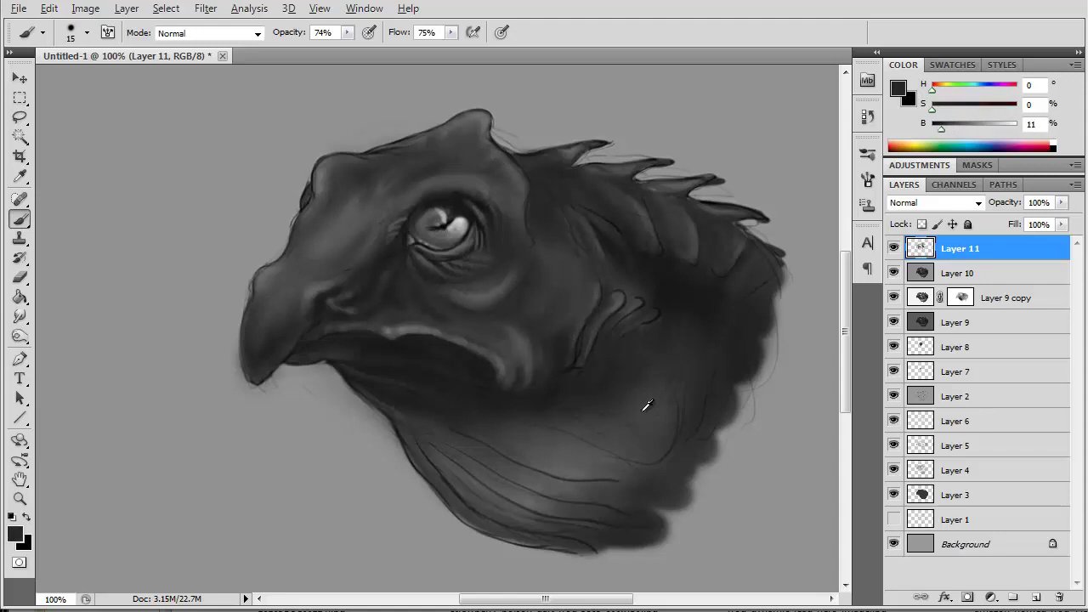
key("bracketright")
key("bracketright")
key("bracketright")
left_click(696, 363, "alt")
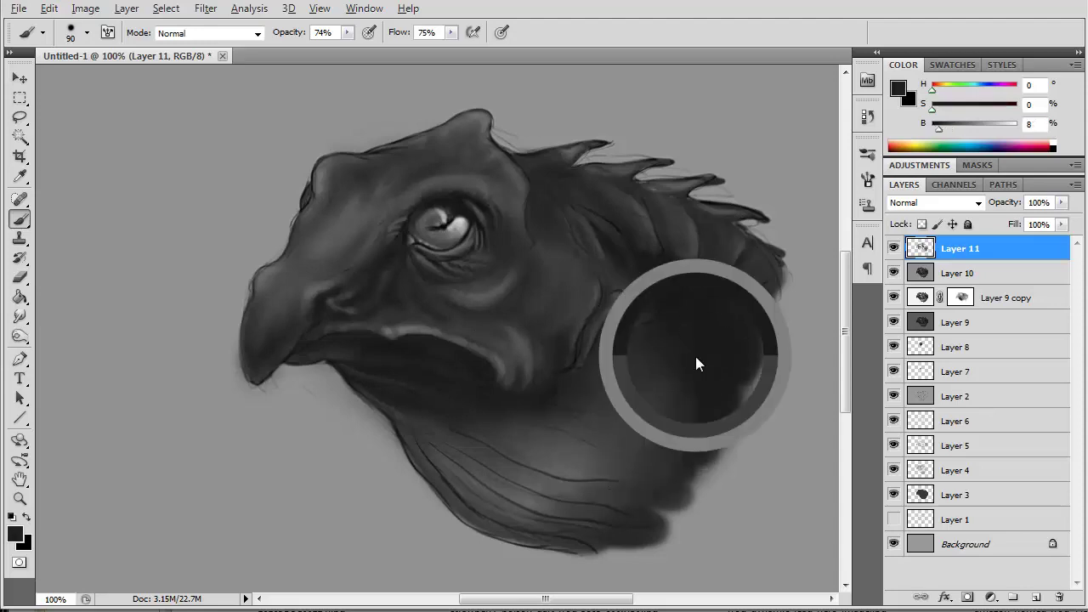
left_click_drag(695, 363, 619, 454)
left_click(556, 457, "alt")
left_click(633, 480, "alt")
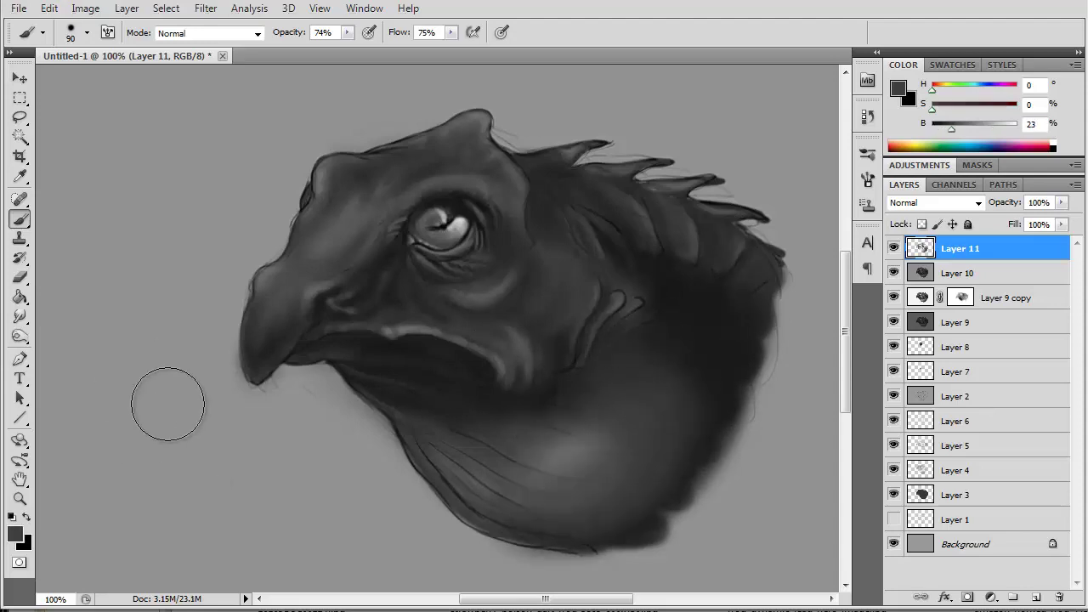
Step: Refine the beak tip with small light and dark strokes
left_click(298, 293, "alt")
key("bracketleft")
key("bracketleft")
key("bracketleft")
left_click_drag(262, 335, 255, 366)
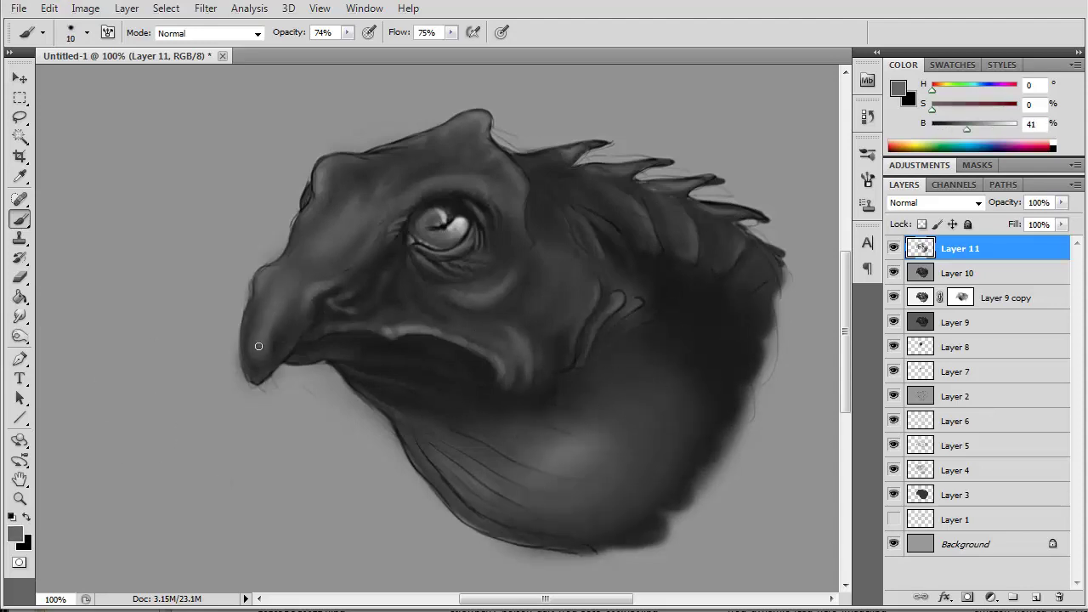
left_click(267, 284, "alt")
left_click_drag(273, 300, 246, 375)
mouse_move(265, 323)
left_mouse_down()
mouse_move(278, 349)
mouse_move(243, 340)
mouse_move(246, 357)
mouse_move(281, 352)
mouse_move(255, 374)
left_mouse_up()
left_click(260, 315, "alt")
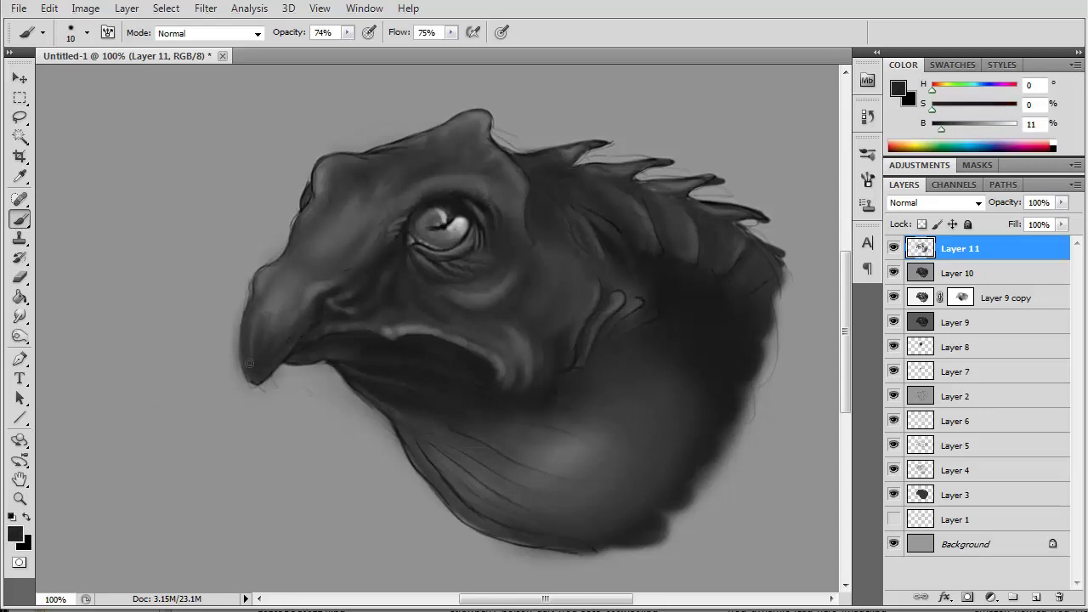
left_click(320, 305, "alt")
Step: Lighten the beak's left edge and paint dark strokes across the head
left_click(252, 293, "alt")
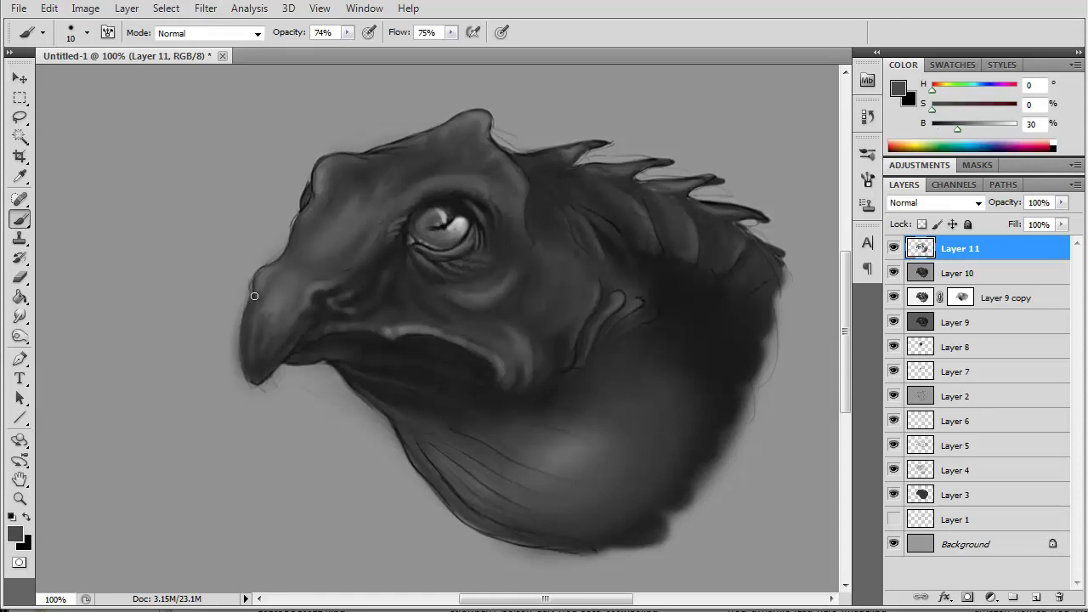
left_click(267, 281, "alt")
left_click(239, 287, "alt")
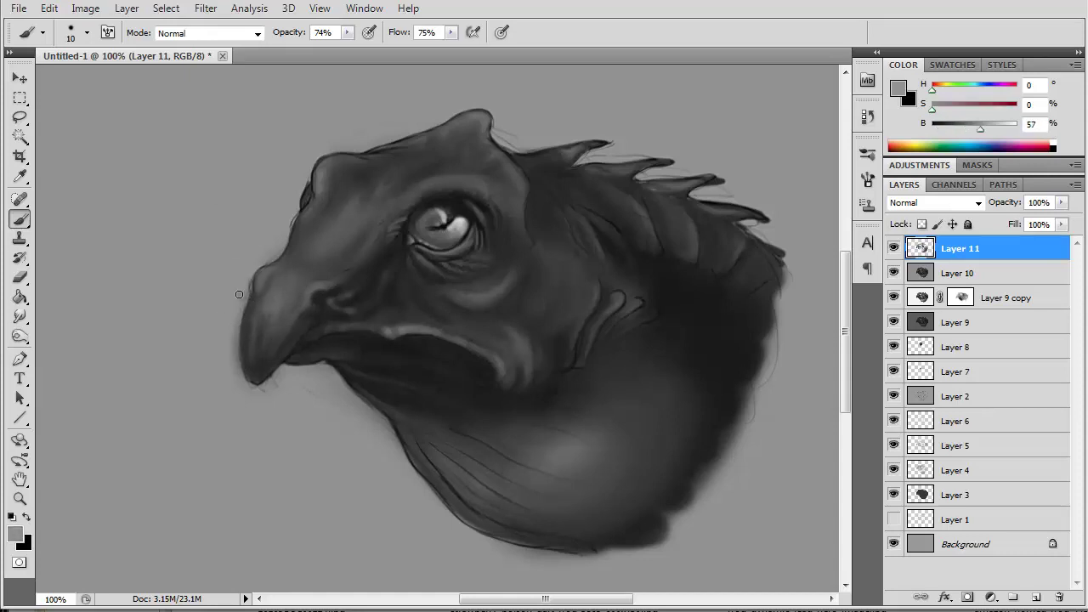
left_click_drag(238, 298, 248, 381)
left_click(478, 182, "alt")
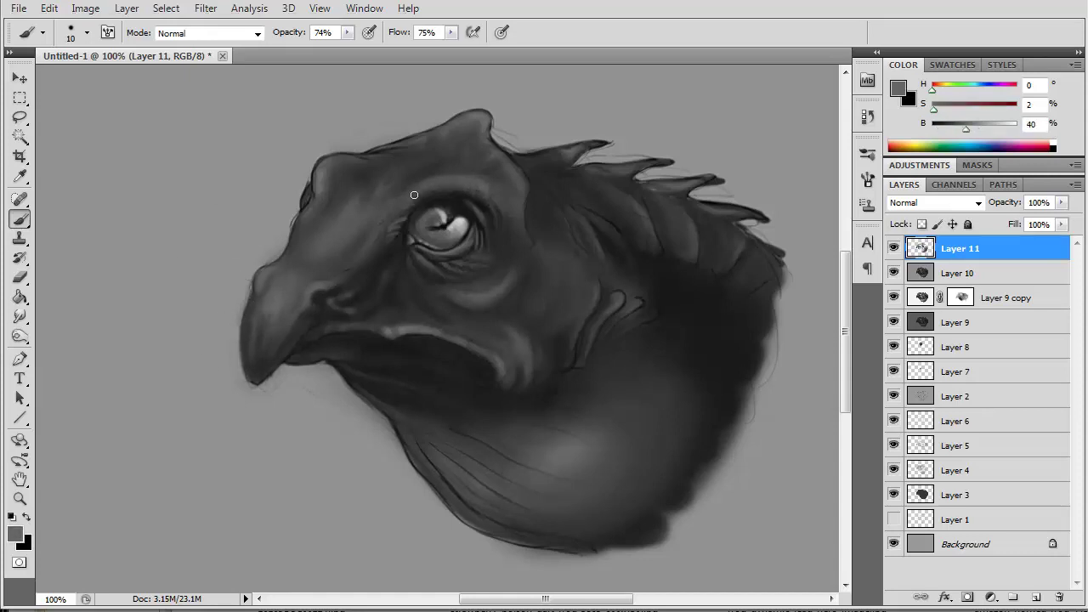
left_click(478, 119, "alt")
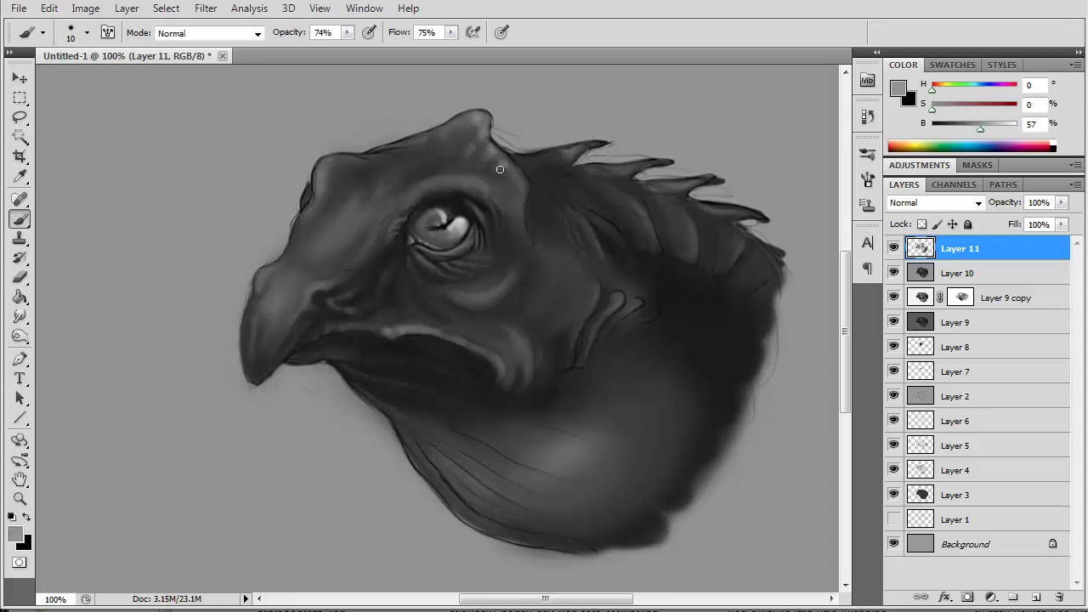
left_click(424, 141, "alt")
left_click_drag(491, 144, 410, 142)
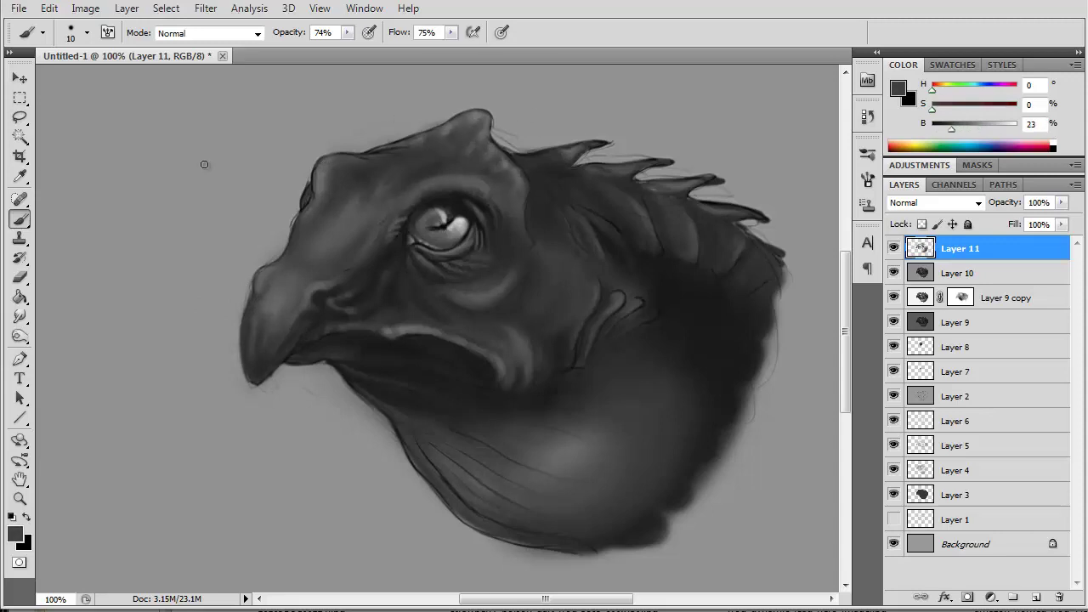
left_click(601, 314, "alt")
Step: Sample dark and mid-grey tones for the neck folds, adjusting brush size
left_click(640, 334, "alt")
left_click(618, 294, "alt")
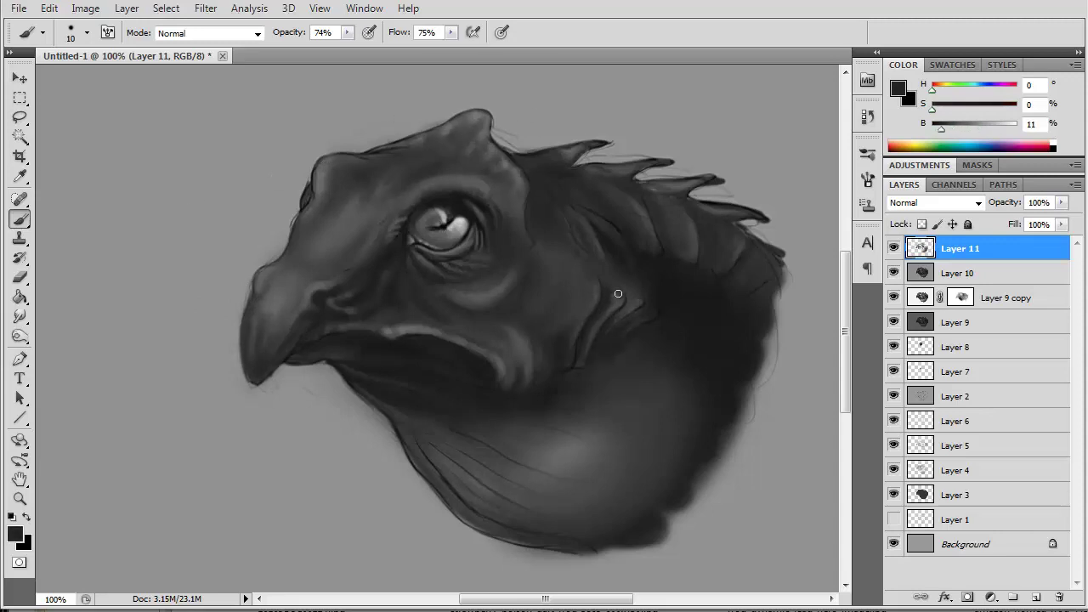
left_click(610, 333, "alt")
left_click(621, 323, "alt")
left_click(594, 299, "alt")
key("bracketleft")
key("bracketleft")
key("bracketleft")
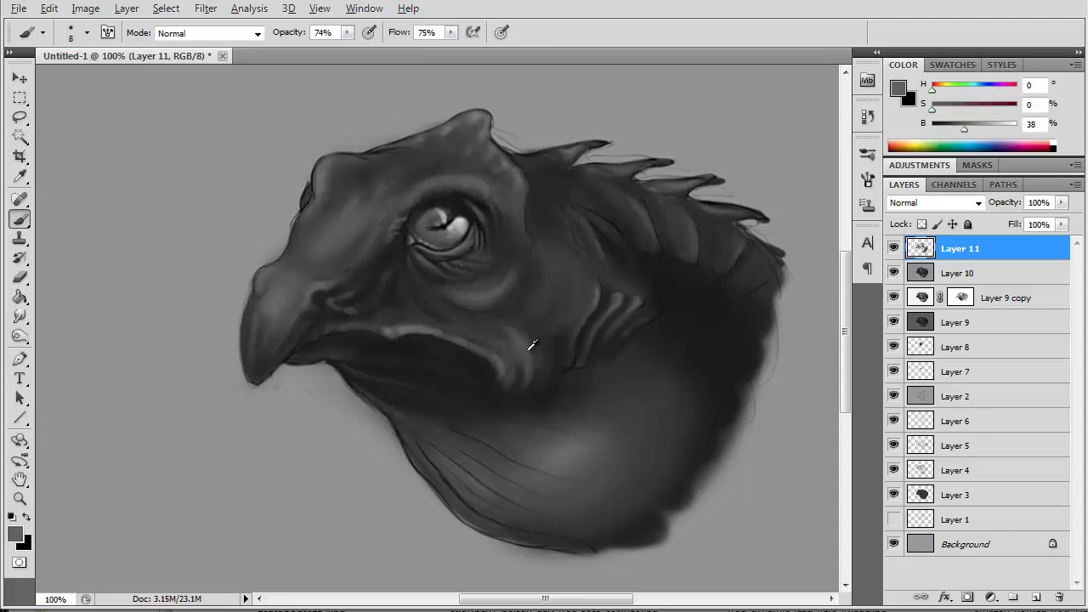
left_click(547, 295, "alt")
left_click(549, 344, "alt")
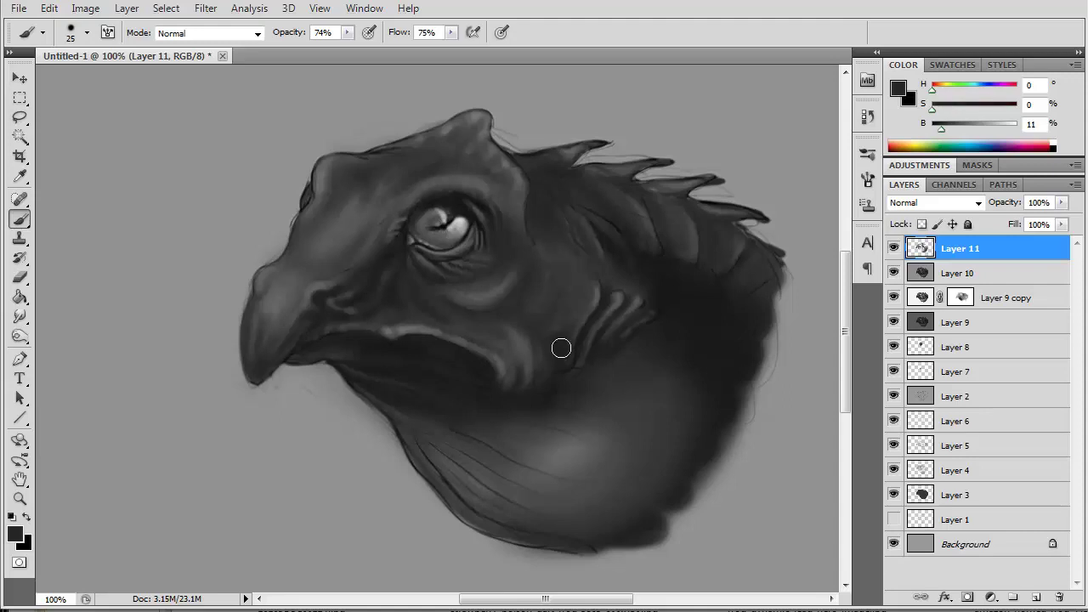
key("bracketright")
left_click(711, 403, "alt")
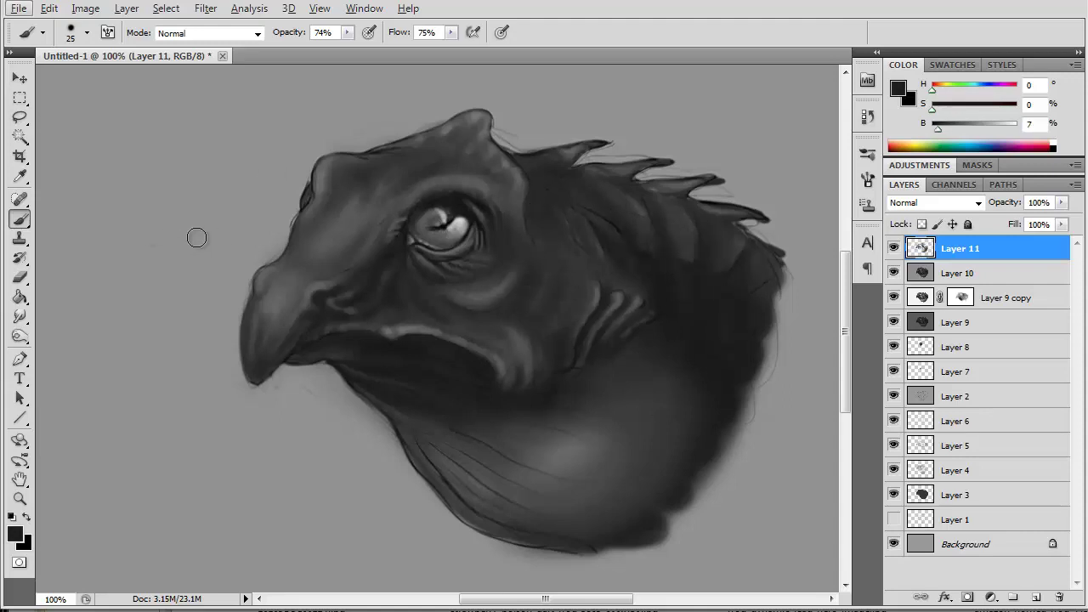
left_click(396, 316, "alt")
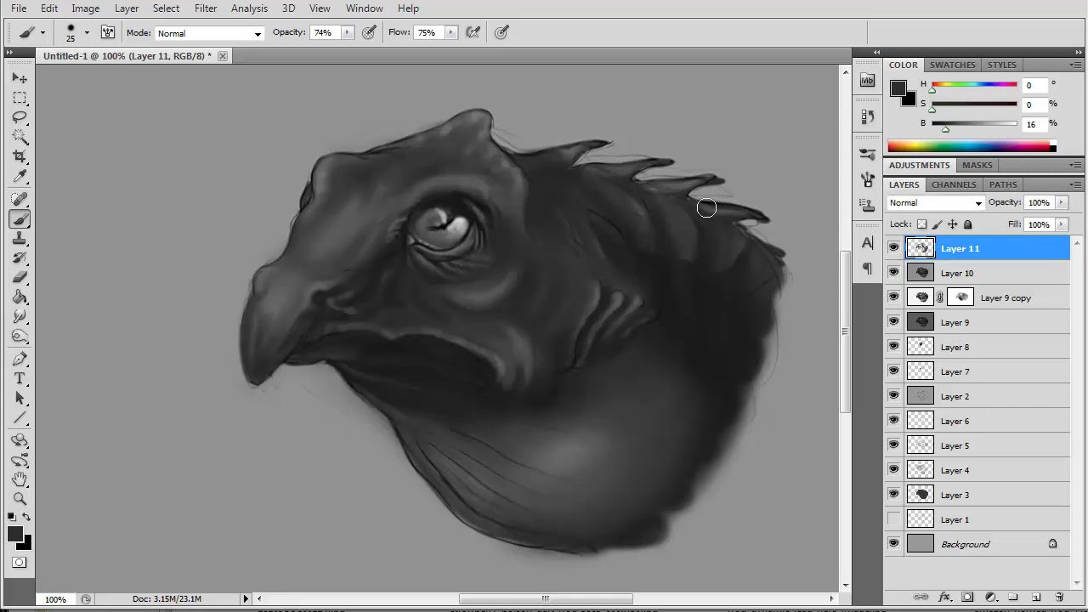
right_click(962, 248)
Step: Duplicate Layer 11, blend the copy at 55%, and add a layer mask
key("Return")
left_click(931, 203)
scroll(954, 203, "down", 5)
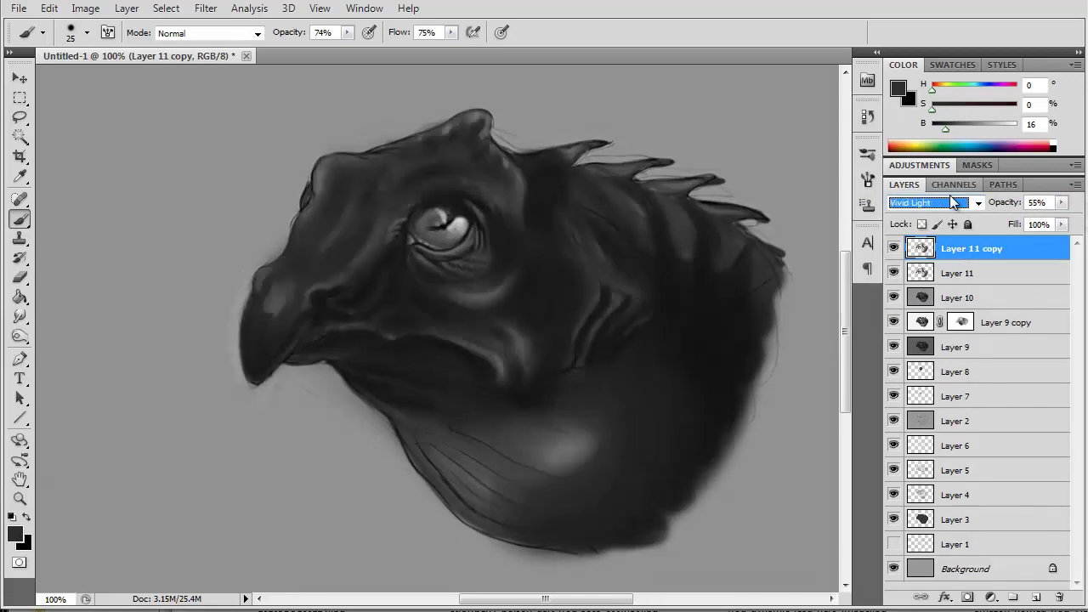
scroll(954, 203, "down", 2)
scroll(954, 202, "down", 1)
scroll(954, 202, "down", 1)
scroll(954, 202, "down", 1)
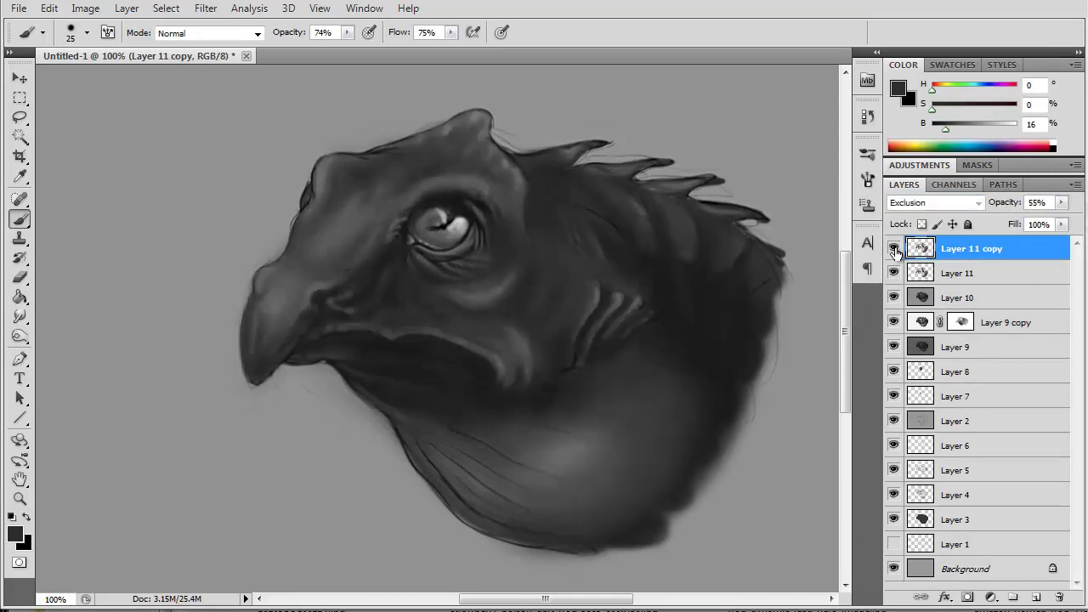
left_click(968, 597)
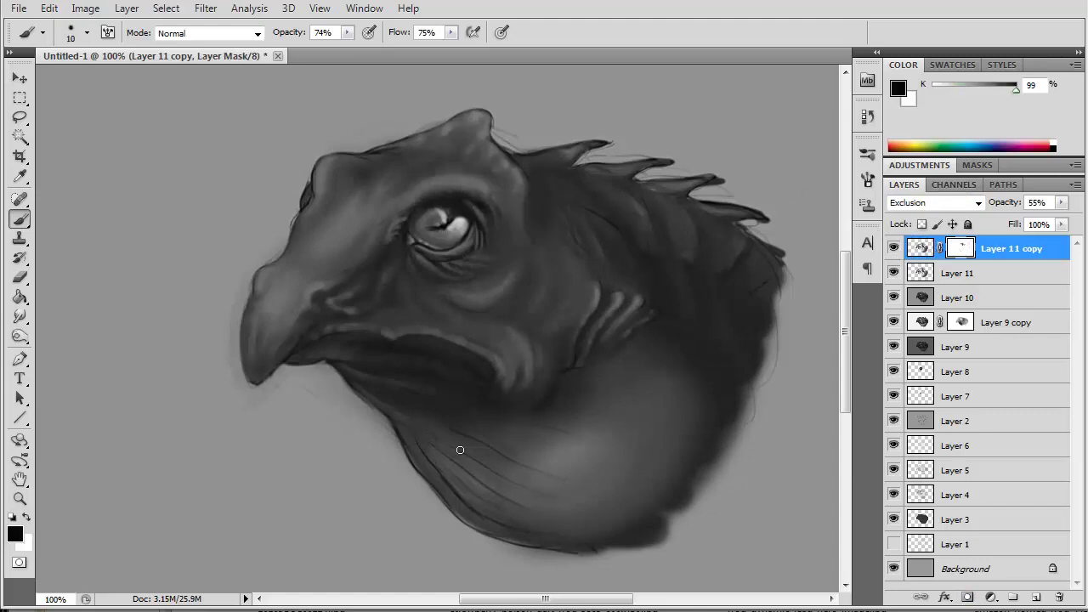
Step: Stamp visible layers into Layer 12, then apply Unsharp Mask and Auto Color
key("ctrl+shift+alt+e")
left_click(85, 9)
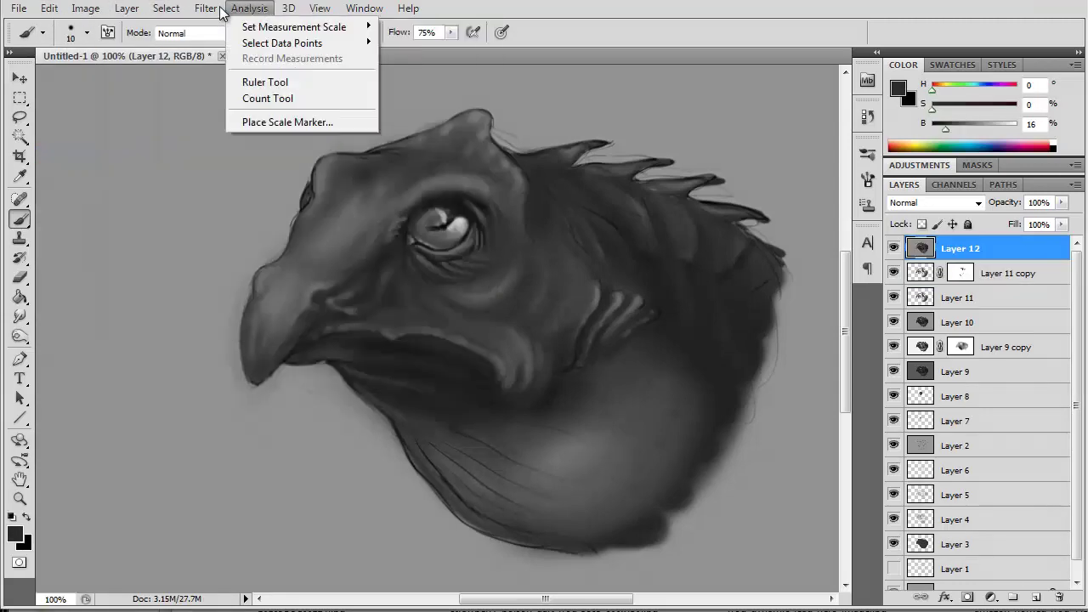
left_click(434, 325)
left_click(857, 182)
left_click(85, 8)
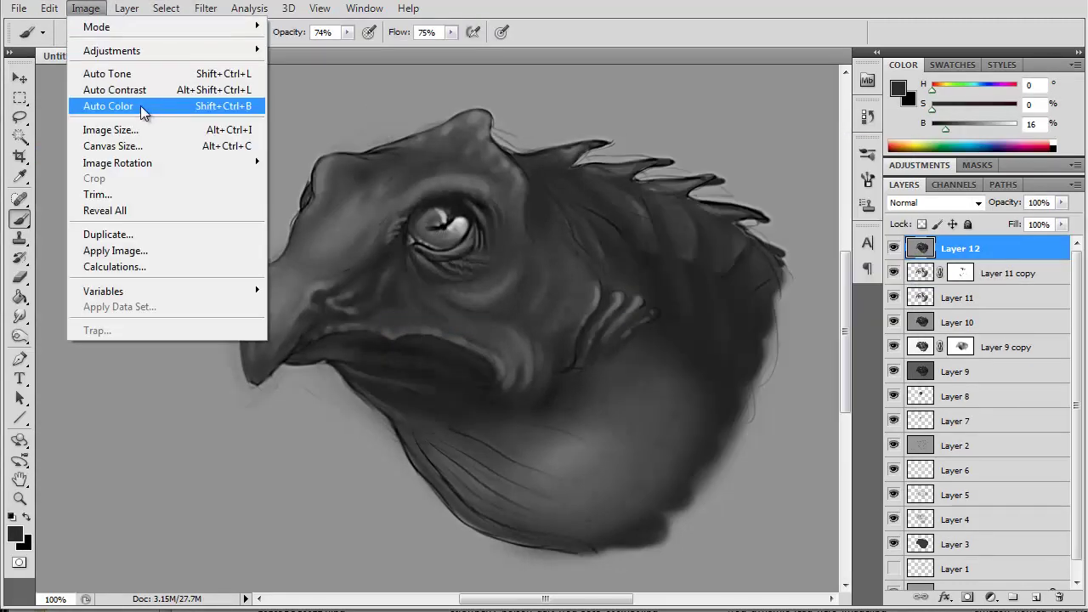
left_click(142, 106)
key("ctrl+shift+f")
Step: Set Layer 12's blend mode to Luminosity
key("Return")
left_click(935, 202)
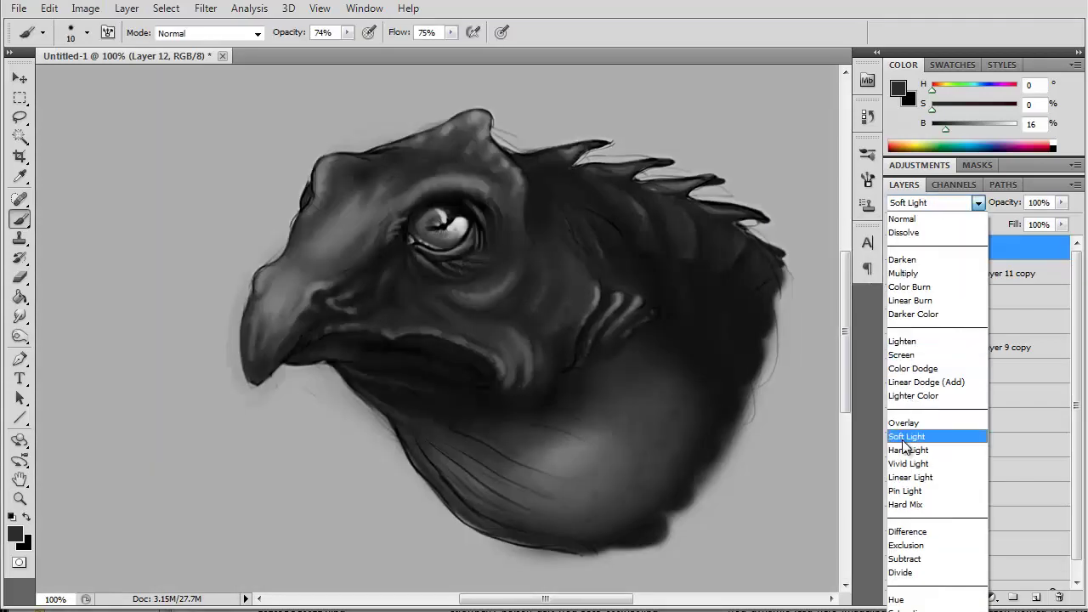
left_click(903, 442)
key("Down")
key("Down")
key("Down")
key("Down")
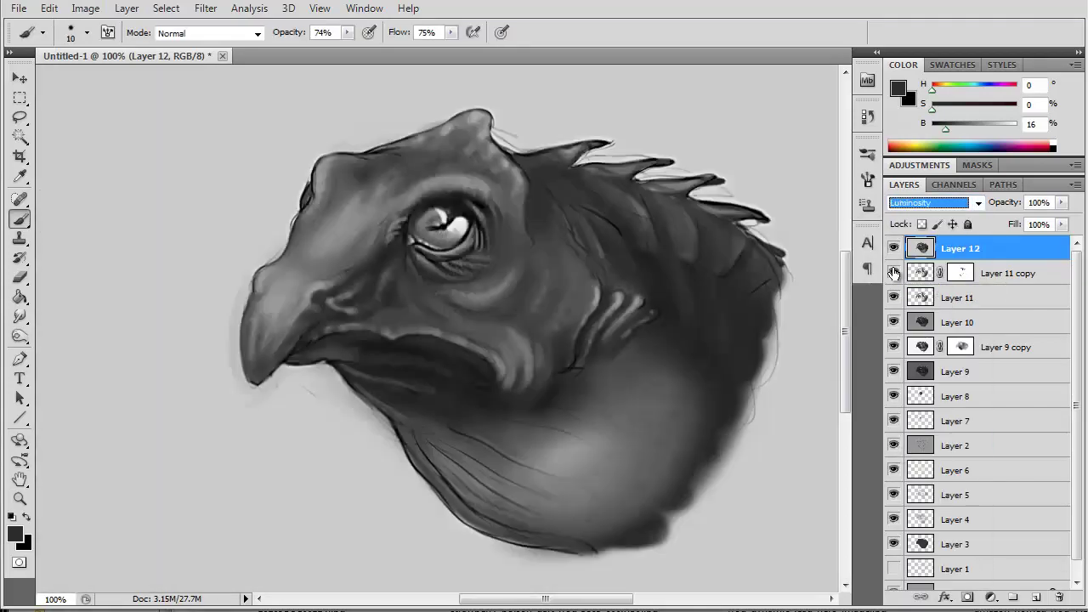
key("Escape")
Step: Mask Layer 12 in black over the eye, neck, chest and beak
left_click(968, 597)
key("d")
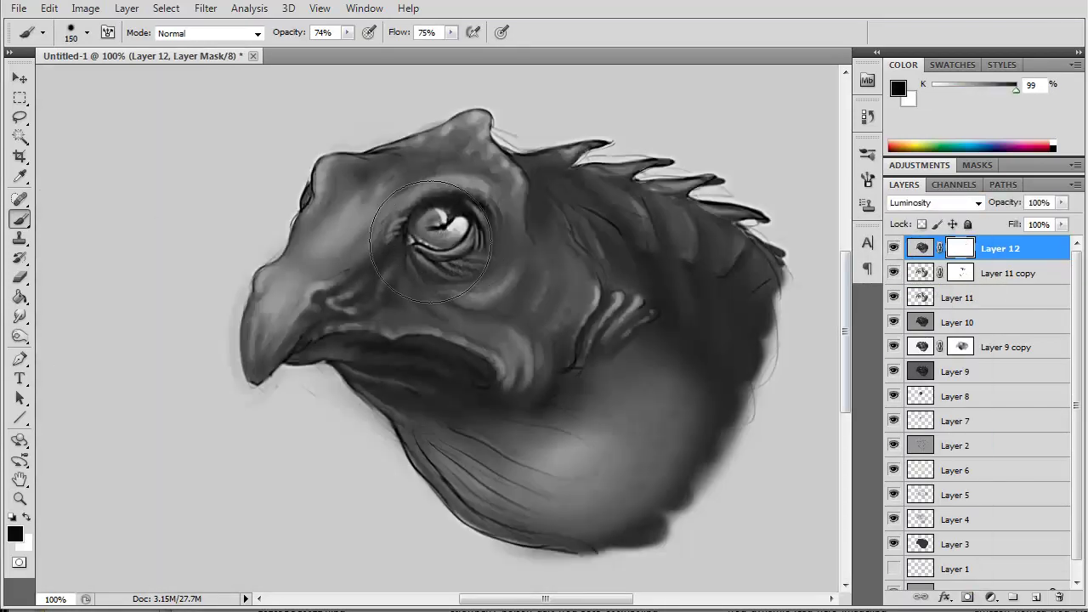
left_click(438, 238)
key("bracketleft")
key("bracketleft")
key("bracketleft")
key("bracketleft")
key("bracketleft")
key("bracketleft")
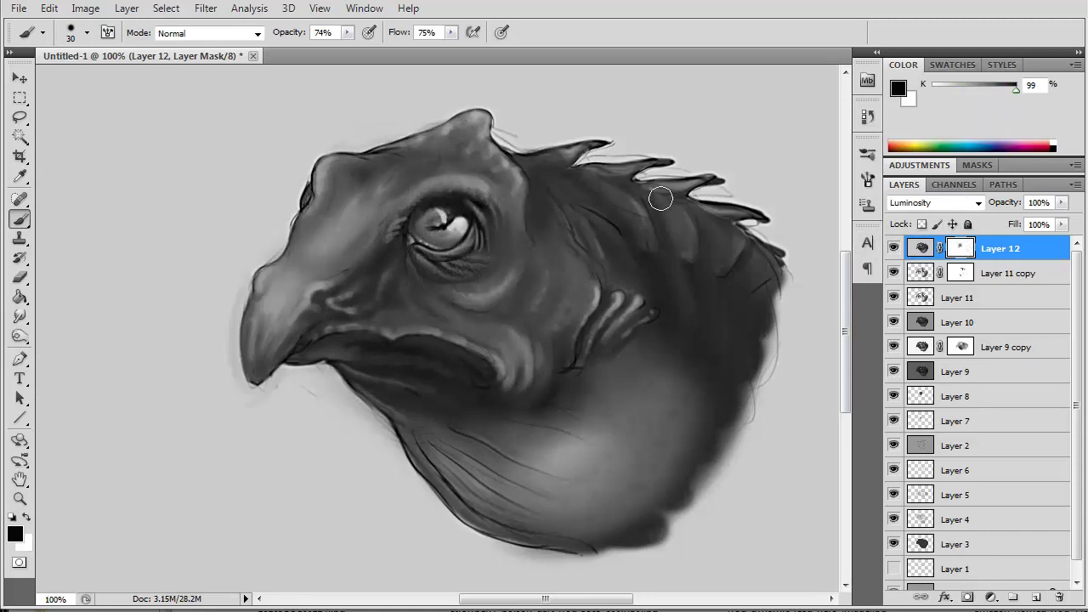
key("bracketright")
key("bracketright")
left_click_drag(681, 389, 695, 312)
mouse_move(731, 400)
left_mouse_down()
mouse_move(456, 448)
mouse_move(510, 494)
left_mouse_up()
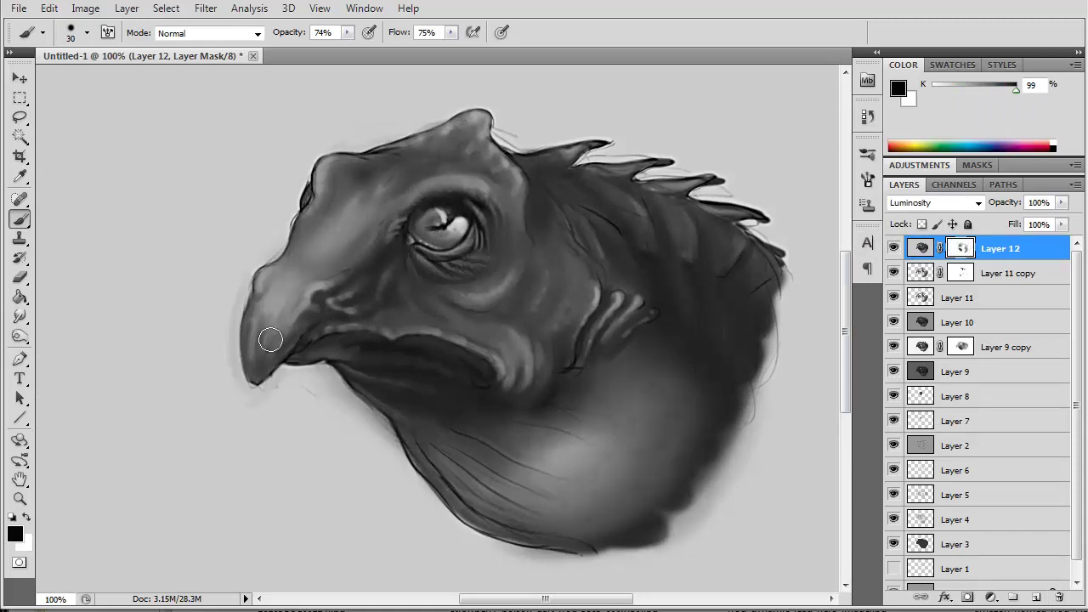
mouse_move(255, 280)
left_mouse_down()
mouse_move(277, 352)
mouse_move(259, 380)
left_mouse_up()
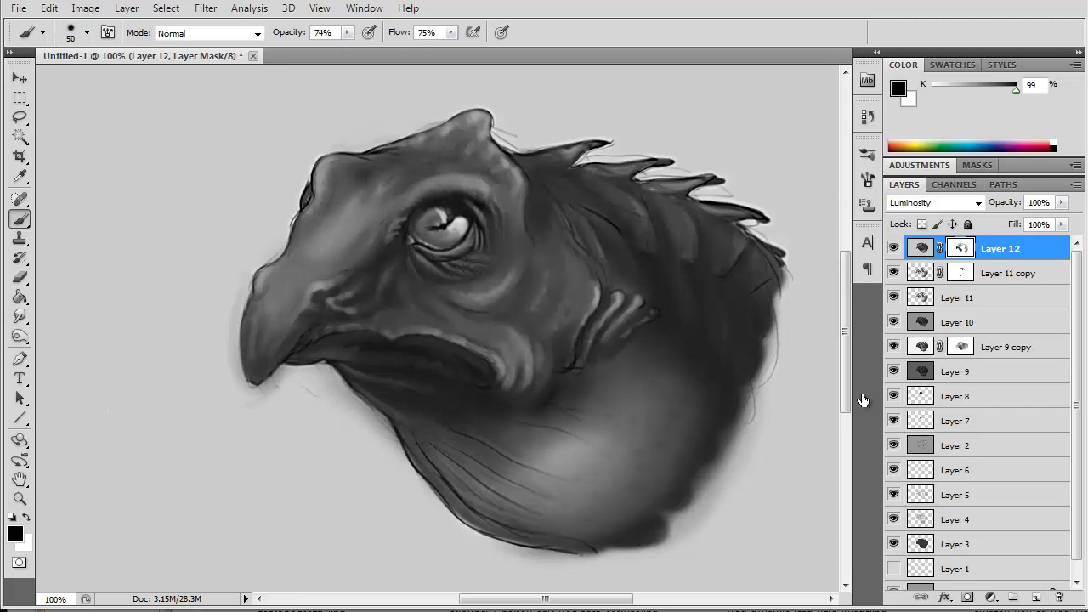
Step: Copy the merged image and paste it as new Layer 13
left_click(47, 9)
left_click(97, 138)
key("ctrl+v")
key("q")
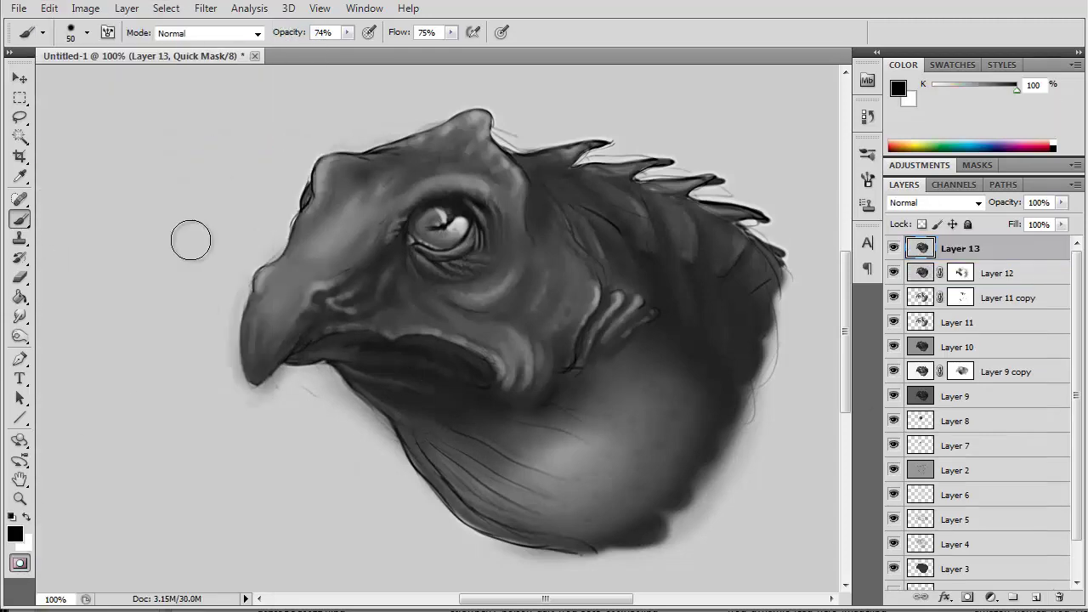
Step: Quick-mask the head, neck, crest and beak, then convert it to a selection
left_click_drag(344, 243, 463, 262)
left_click_drag(347, 32, 493, 41)
mouse_move(476, 375)
left_mouse_down()
mouse_move(515, 253)
mouse_move(608, 493)
mouse_move(500, 516)
left_mouse_up()
left_click_drag(401, 396, 462, 369)
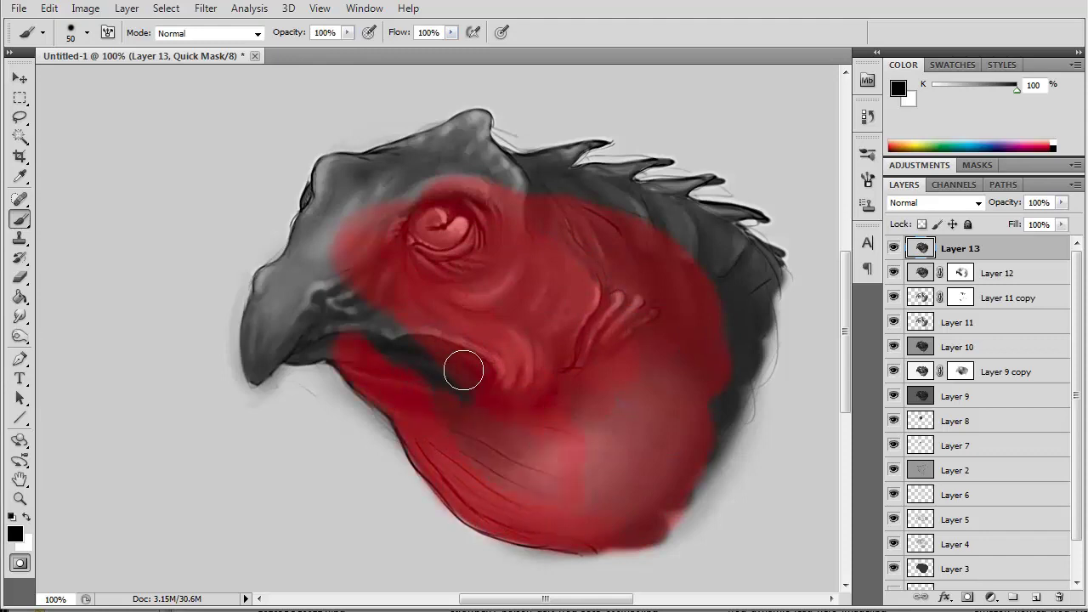
key("bracketleft")
key("bracketleft")
key("bracketleft")
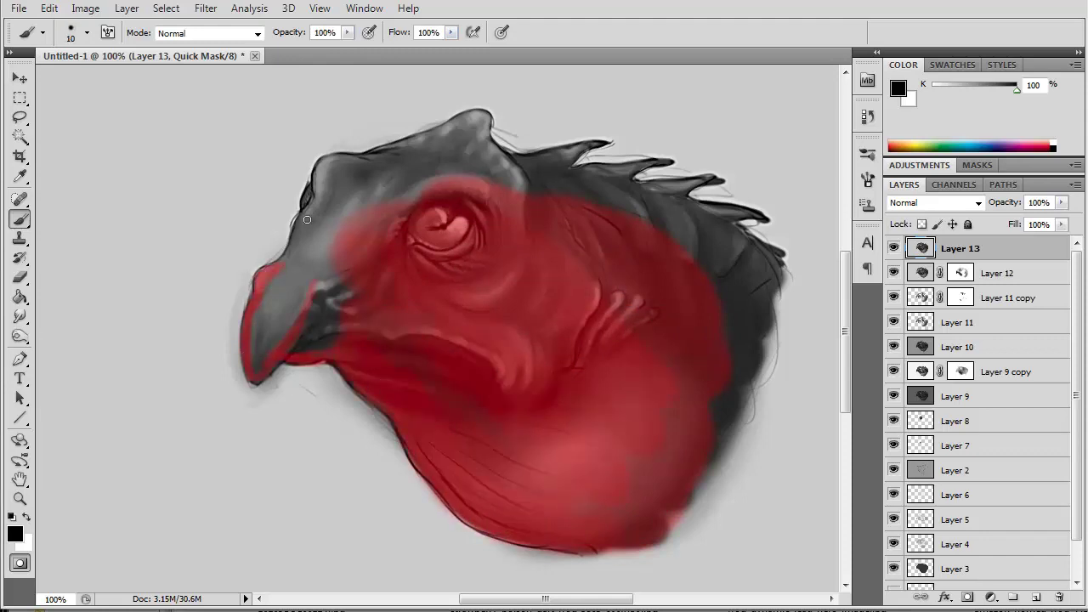
mouse_move(387, 149)
left_mouse_down()
mouse_move(481, 119)
mouse_move(509, 174)
left_mouse_up()
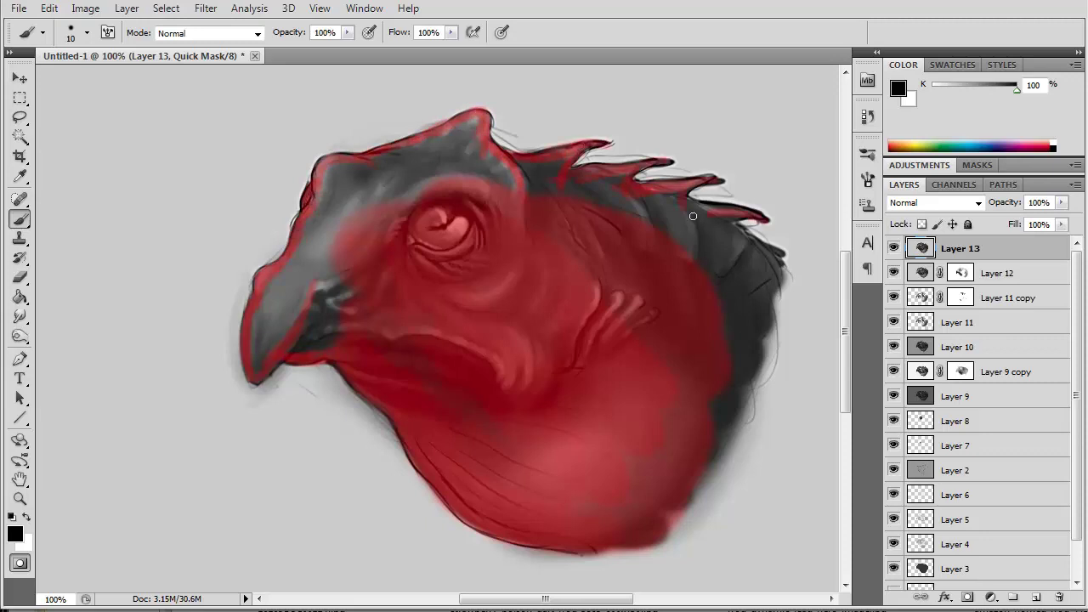
key("bracketright")
key("bracketright")
key("bracketright")
left_click_drag(761, 341, 731, 266)
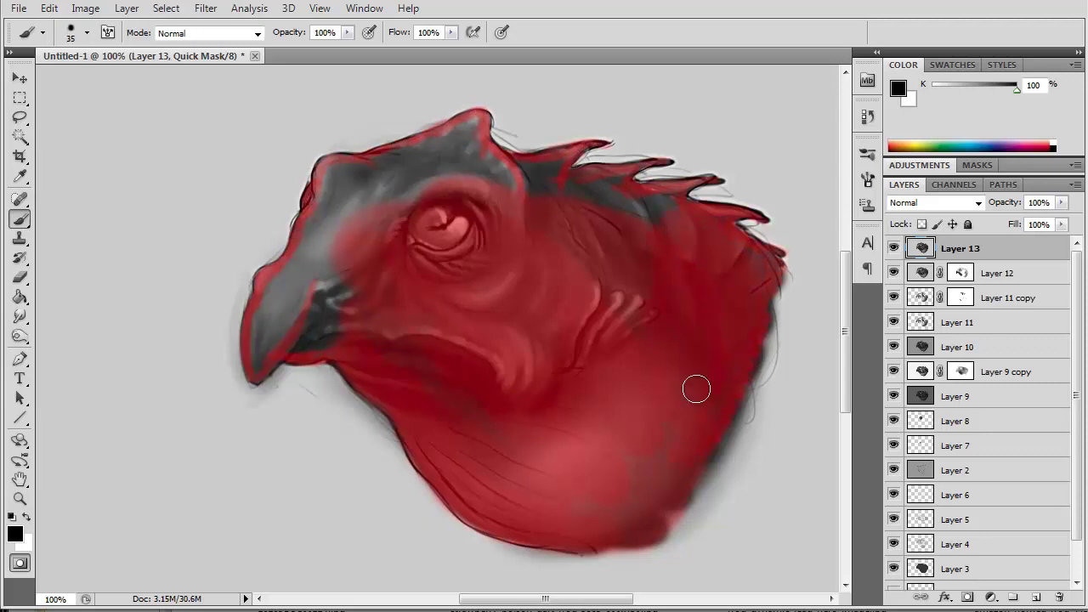
mouse_move(523, 179)
left_mouse_down()
mouse_move(420, 165)
mouse_move(340, 238)
mouse_move(333, 325)
left_mouse_up()
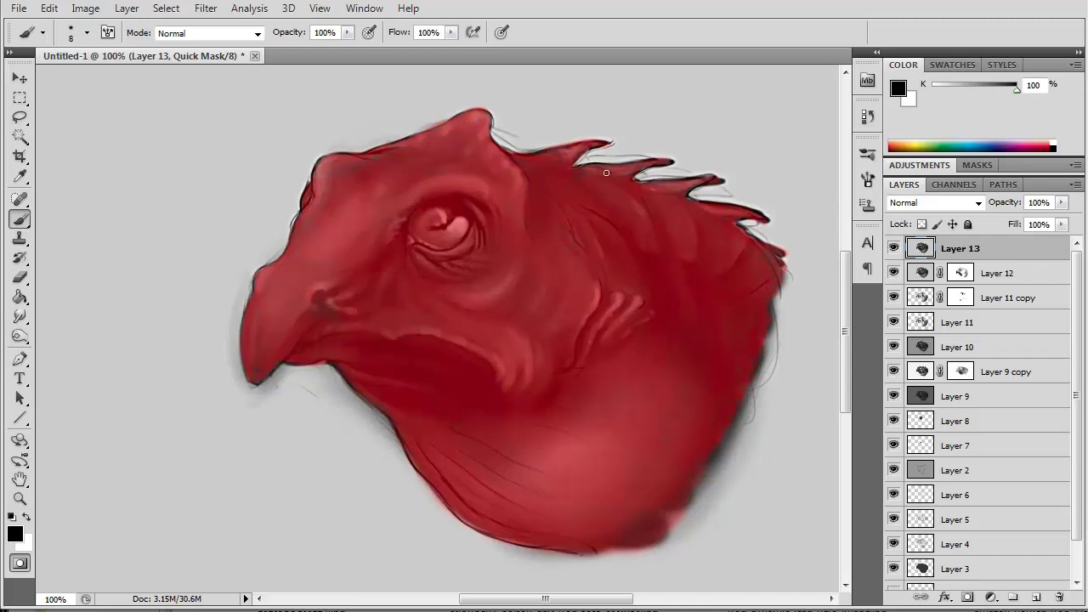
key("q")
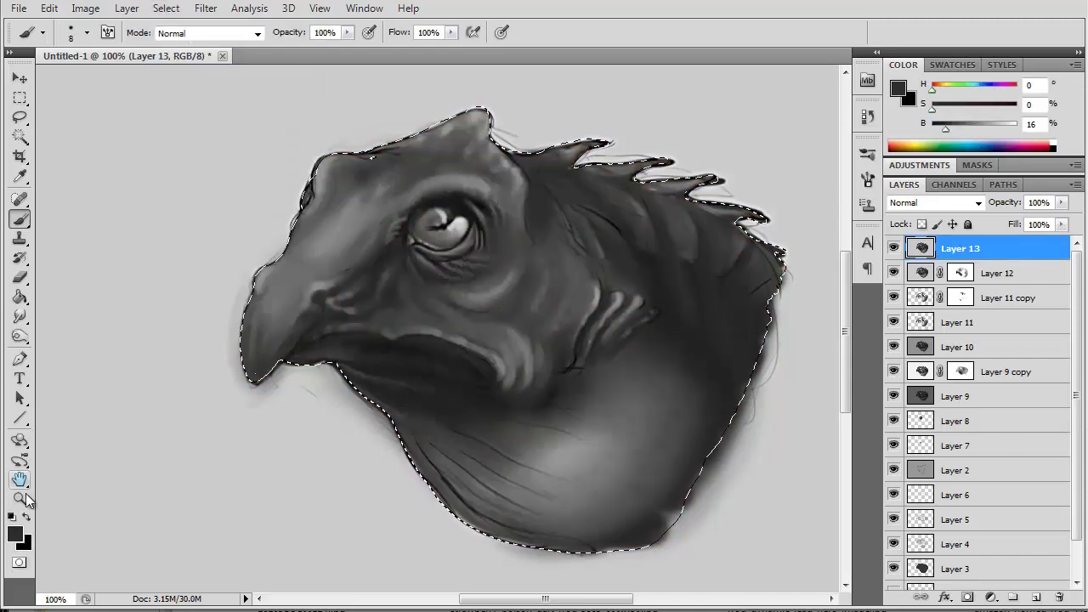
Step: Clear everything outside the creature's head on Layer 13 and deselect
left_click(166, 8)
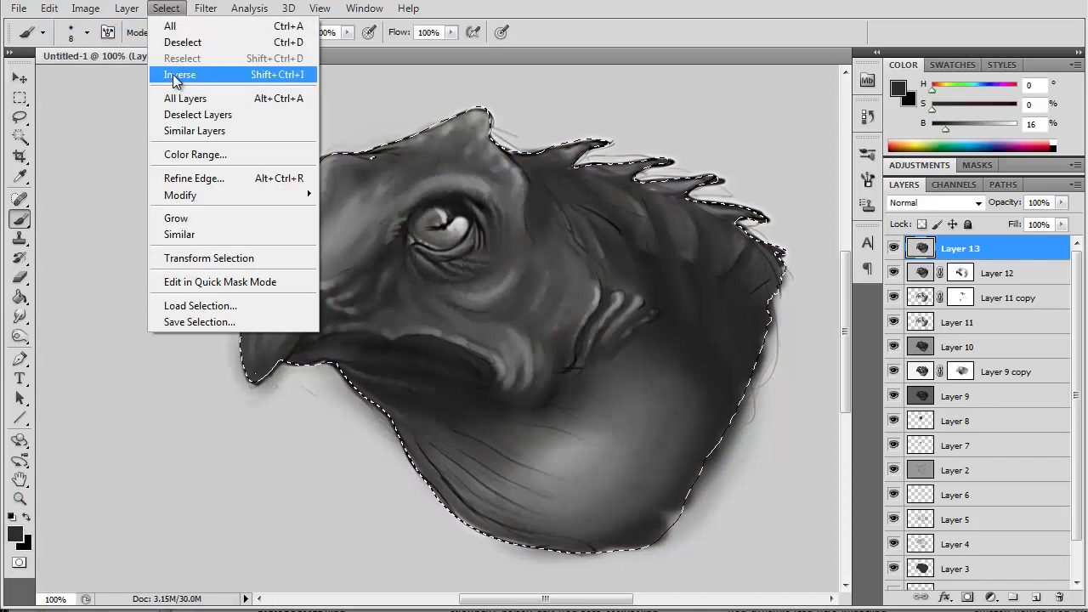
left_click(182, 73)
left_click(49, 7)
left_click(93, 177)
key("ctrl+d")
Step: Add layers below the head filled with a teal gradient and a purple gradient
left_click(1036, 597, "ctrl")
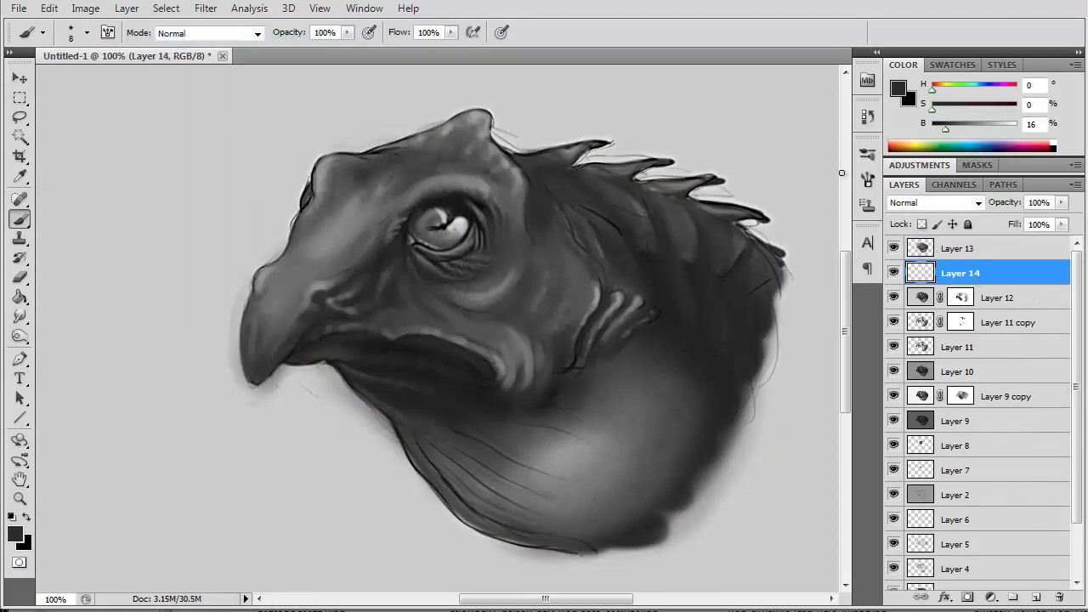
key("z")
left_click(462, 233, "alt")
left_click(898, 89)
left_click(961, 195)
key("g")
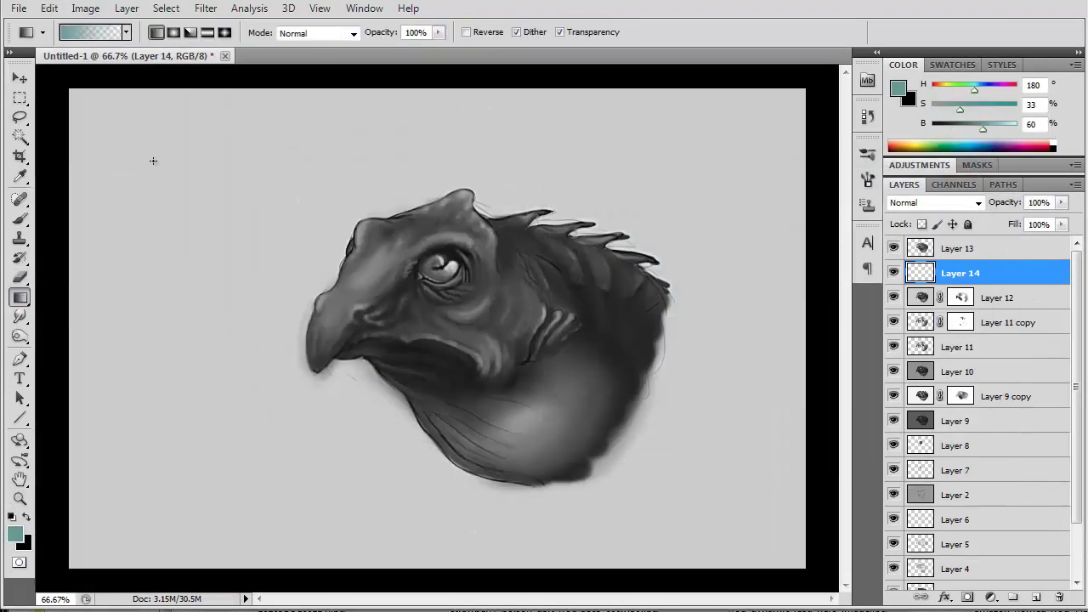
left_click_drag(153, 162, 722, 476)
left_click(1036, 597)
left_click(1001, 85)
left_click_drag(748, 510, 213, 153)
Step: Add a dark red radial gradient on Layer 16 and lower its opacity
left_click(1036, 597)
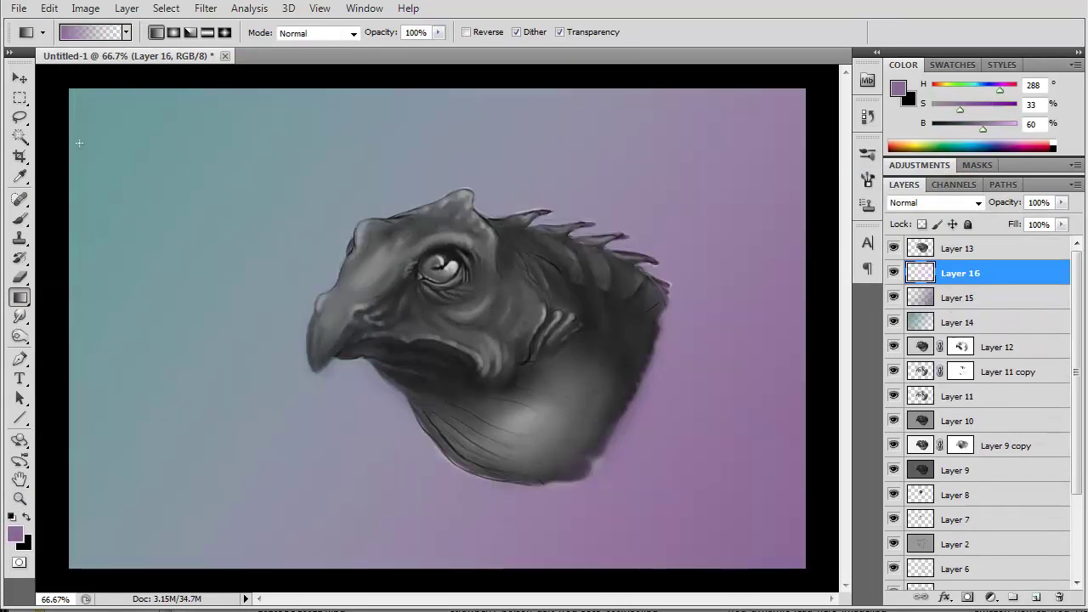
left_click(898, 88)
left_click(744, 352)
key("Return")
left_click_drag(384, 253, 625, 455)
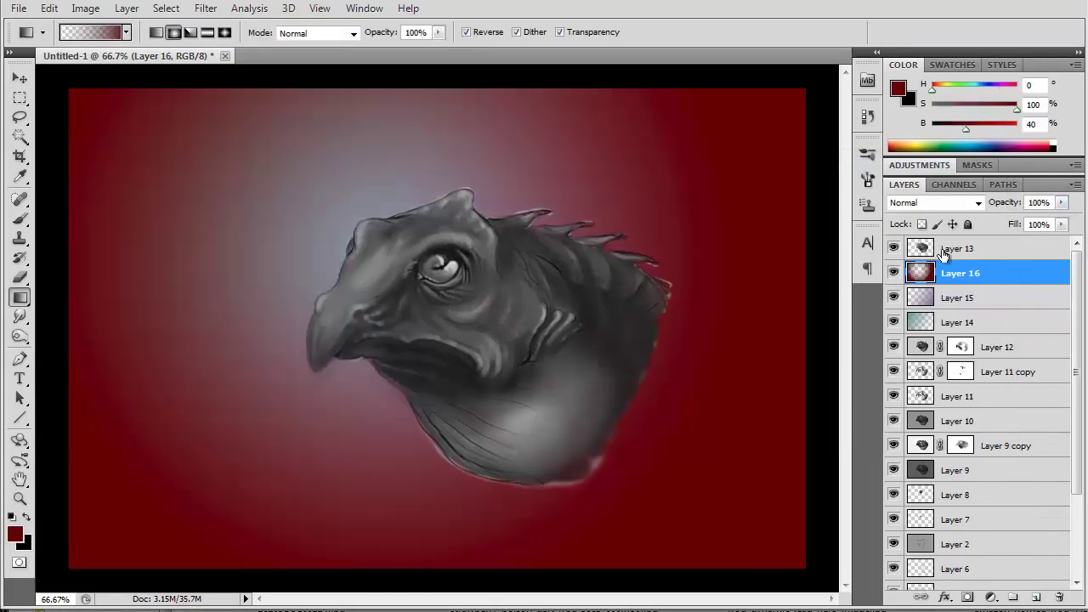
left_click(1062, 202)
left_click_drag(1019, 223, 1008, 222)
Step: Add an Overlay Layer 17 and brush green over the creature's face and chest
key("ctrl+shift+alt+n")
key("shift+alt+o")
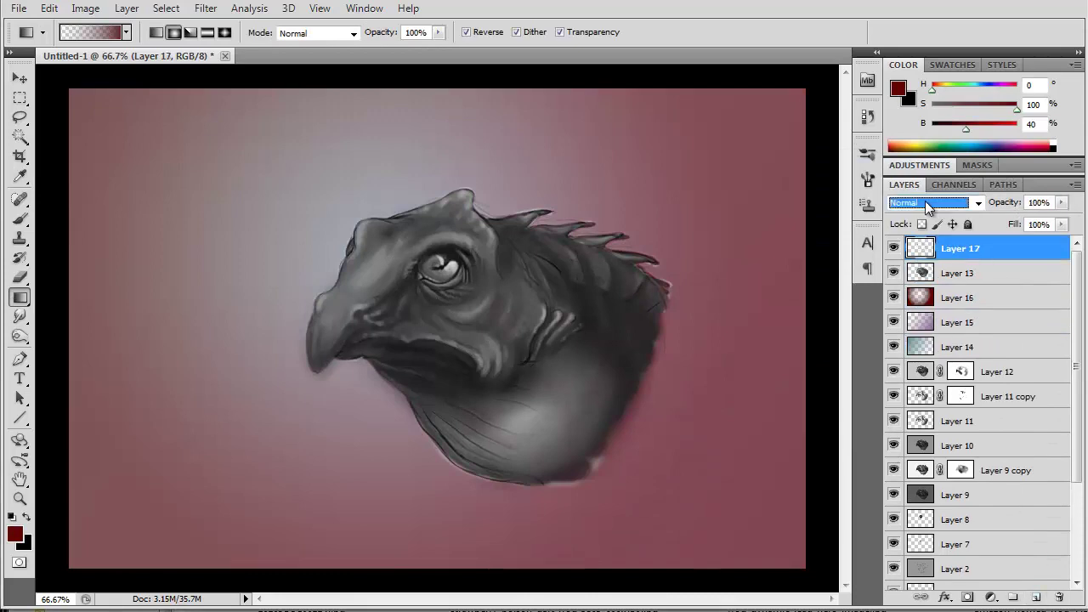
key("b")
key("bracketright")
key("bracketright")
key("bracketright")
mouse_move(399, 286)
left_mouse_down()
mouse_move(516, 358)
mouse_move(422, 400)
mouse_move(583, 401)
left_mouse_up()
Step: Paint Bucket green into the selected head area on Layer 17, then deselect
left_click(920, 273, "ctrl")
left_click(20, 297)
left_click(94, 315)
left_click(374, 272)
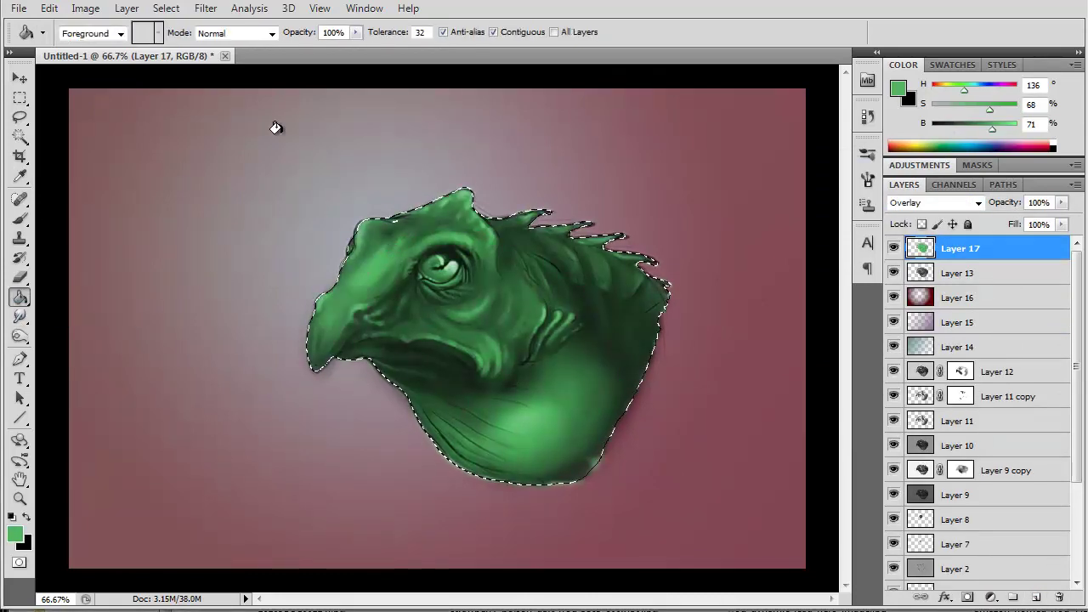
left_click(166, 7)
left_click(187, 43)
Step: On a new layer, brush a yellow glow onto the chest and choose dark brown
key("ctrl+shift+alt+n")
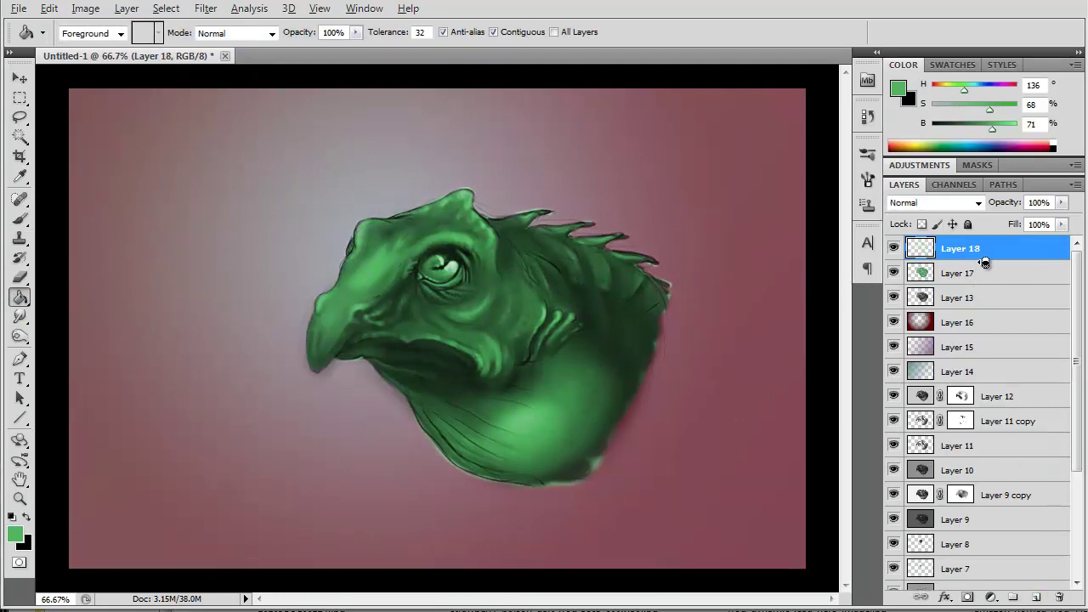
key("b")
left_click_drag(558, 413, 559, 382)
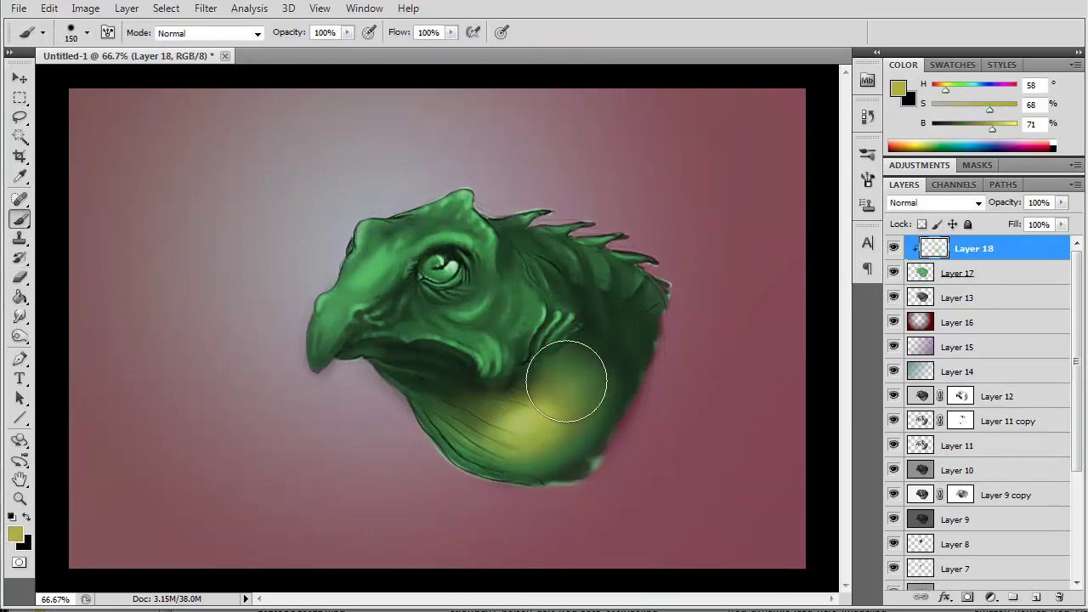
left_click(898, 88)
left_click(770, 355)
left_click(972, 190)
key("bracketleft")
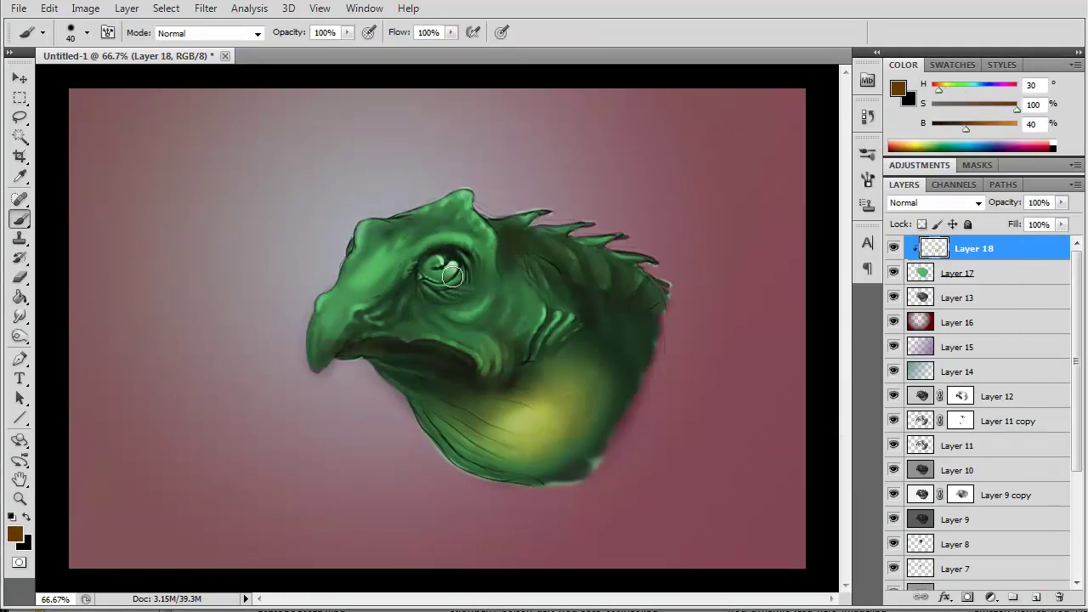
Step: Paint the eye with blue, then dab in a paler blue
left_click(971, 147)
left_click(898, 89)
left_click(660, 261)
left_click(940, 194)
left_click(899, 88)
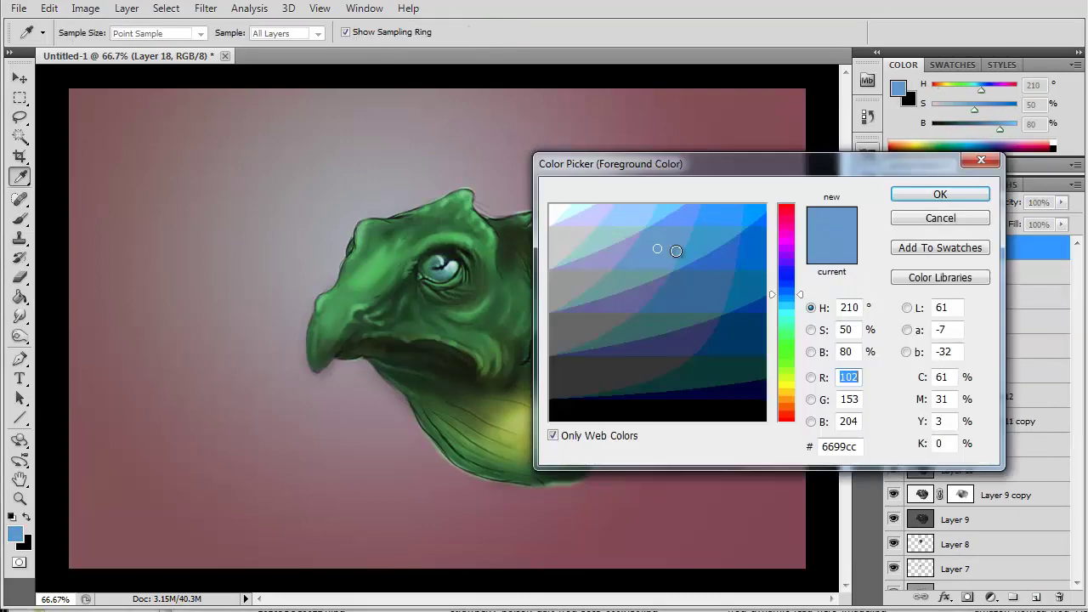
left_click(600, 251)
left_click(940, 194)
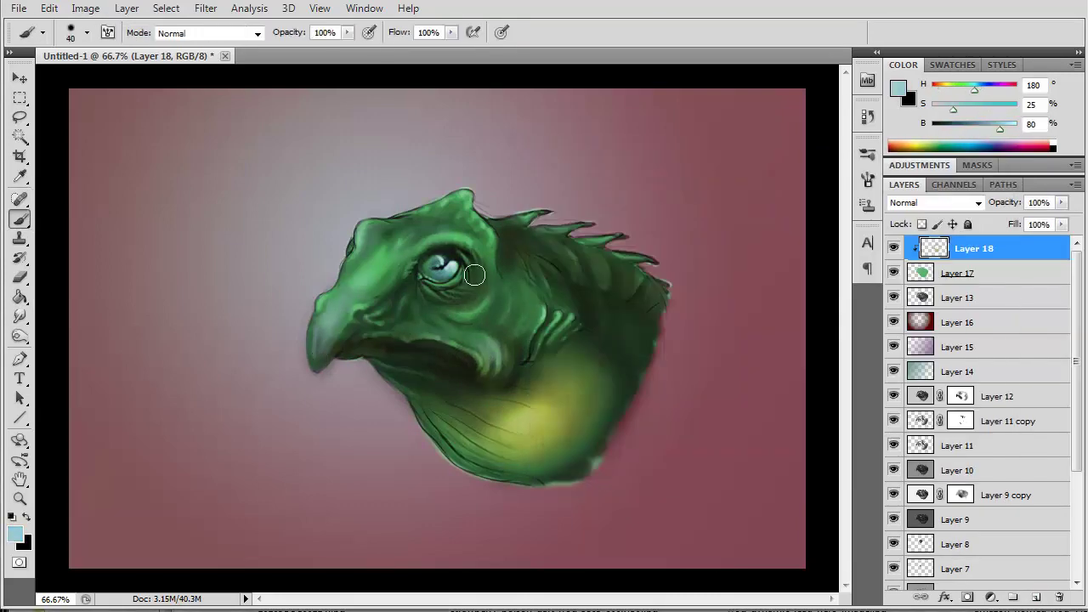
Step: Paint reddish tones onto the beak and copy the visible painting merged
left_click(534, 416, "alt")
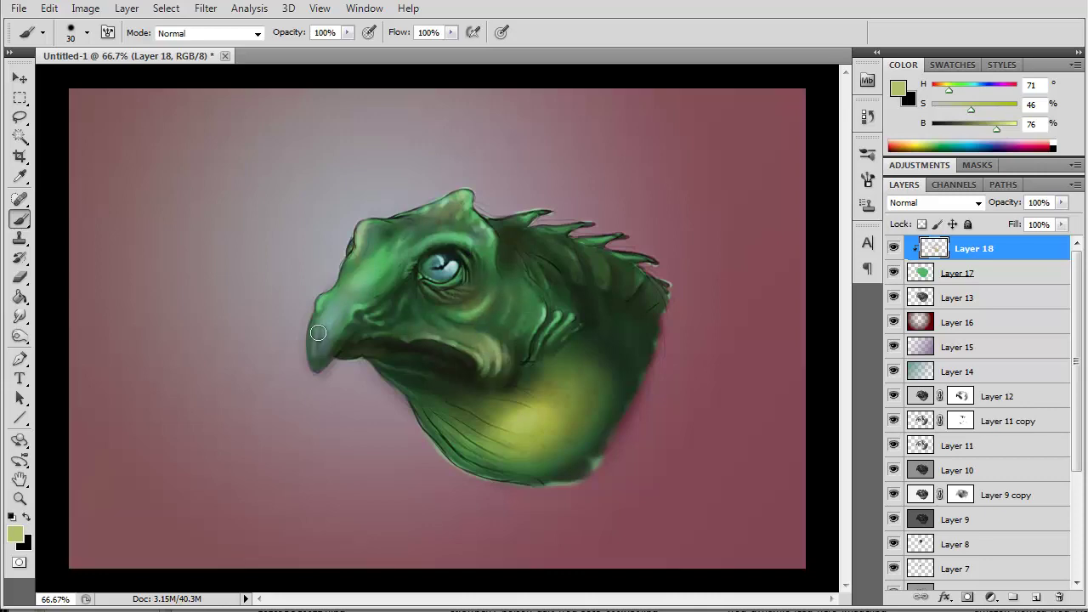
left_click(898, 88)
left_click(695, 281)
left_click(933, 190)
left_click_drag(315, 352, 336, 298)
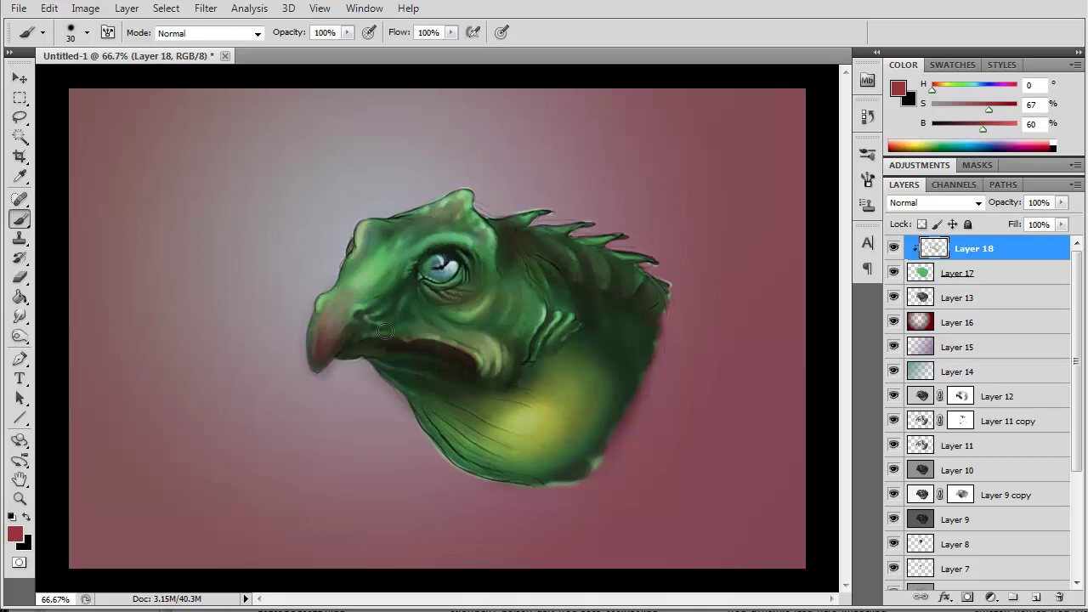
left_click(49, 8)
Step: Paste the merged copy as Layer 19 and darken it with Image > Adjustments > Variations
left_click(121, 138)
key("ctrl+v")
left_click(86, 8)
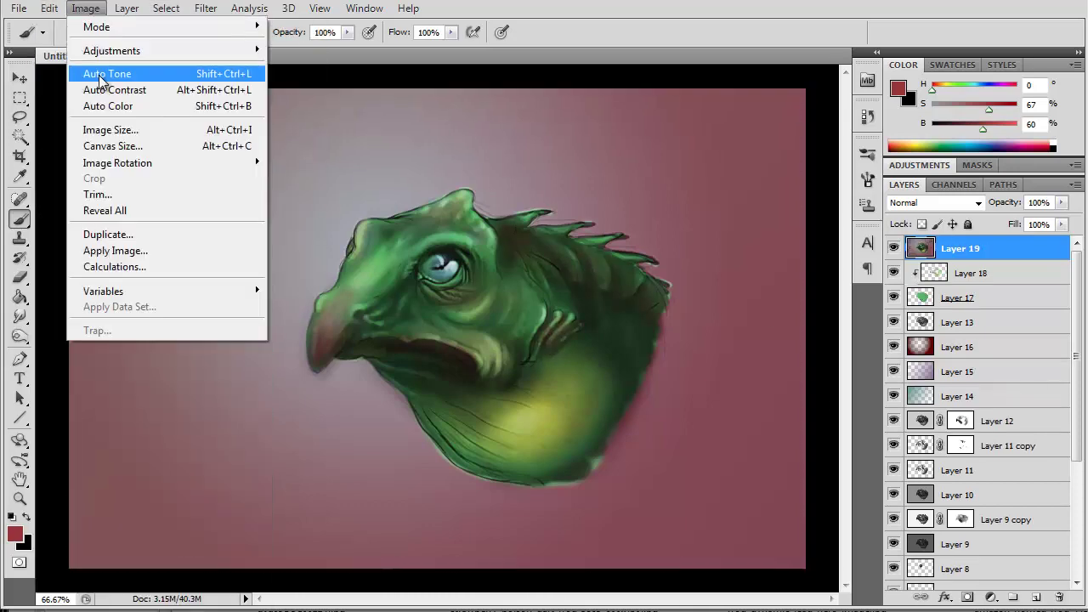
left_click(300, 350)
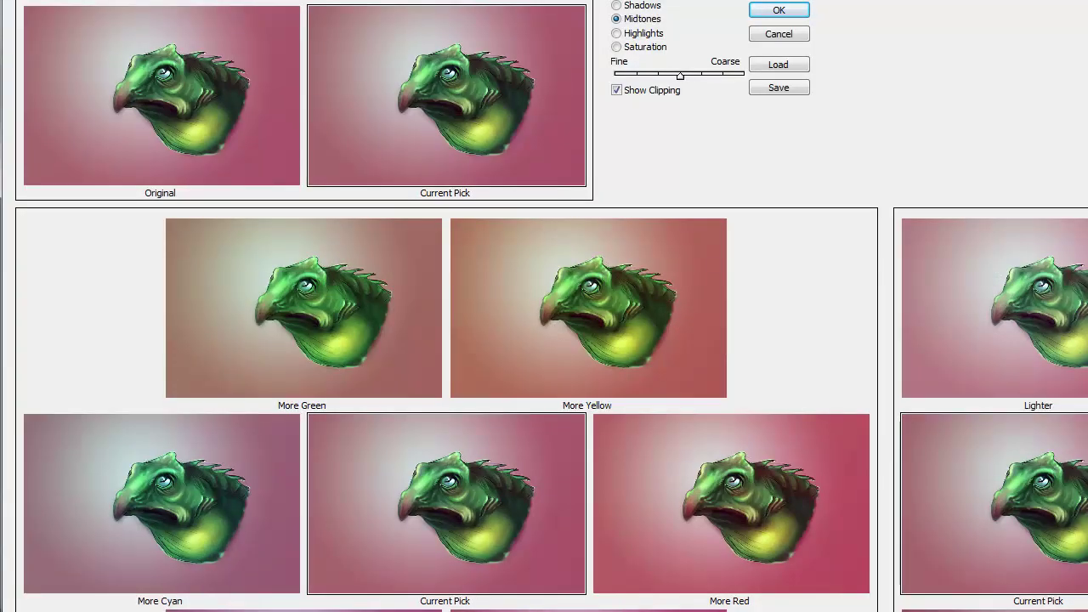
left_click(616, 32)
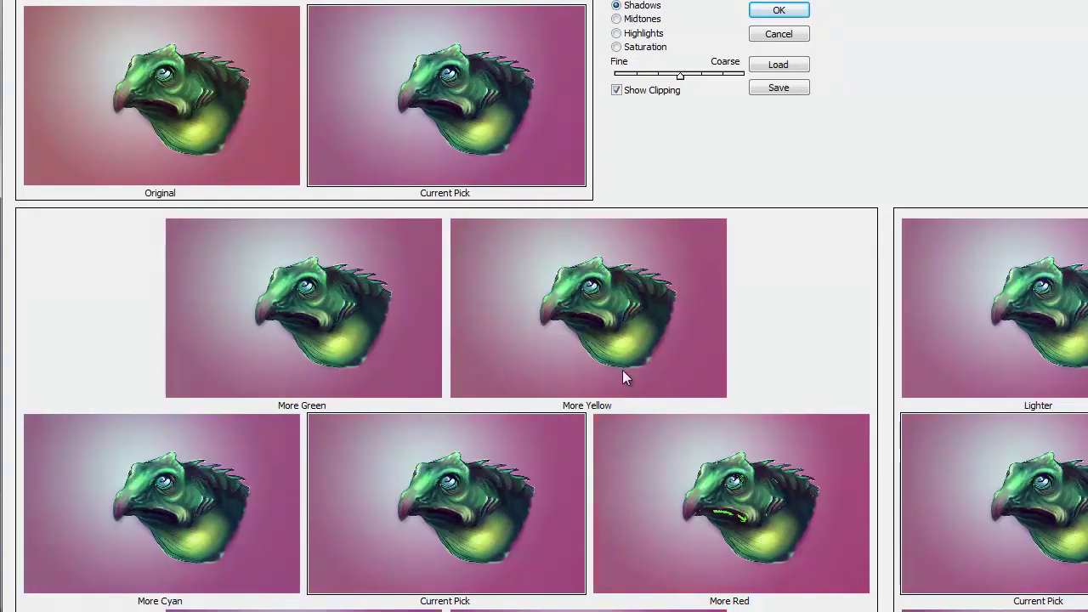
left_click(779, 9)
Step: Blend Layer 19 as Difference at 49% and mask it over the eye and throat
left_click(931, 202)
left_click(907, 531)
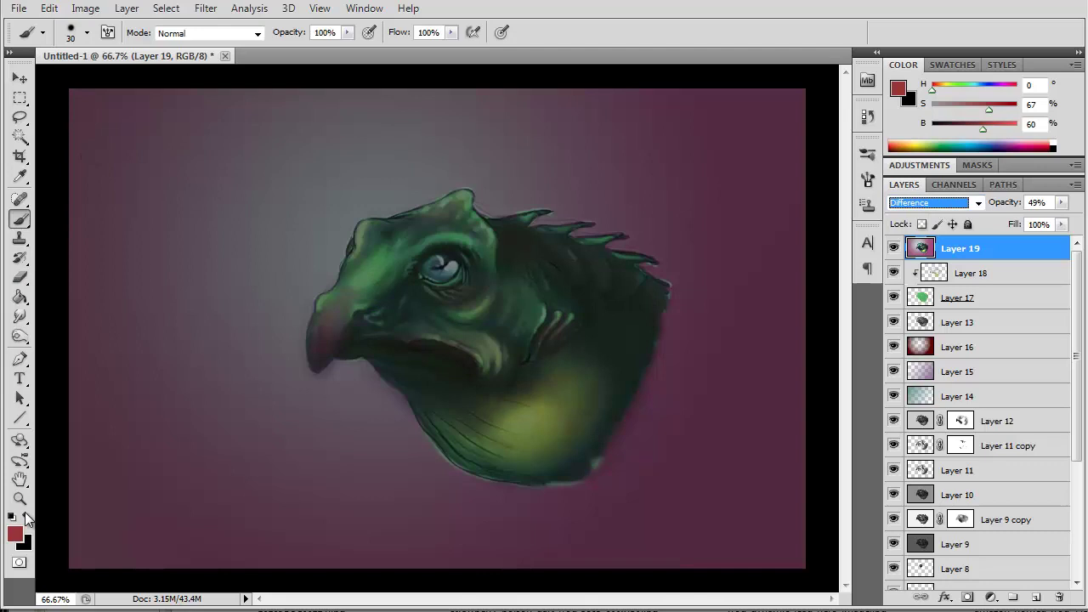
left_click(968, 597)
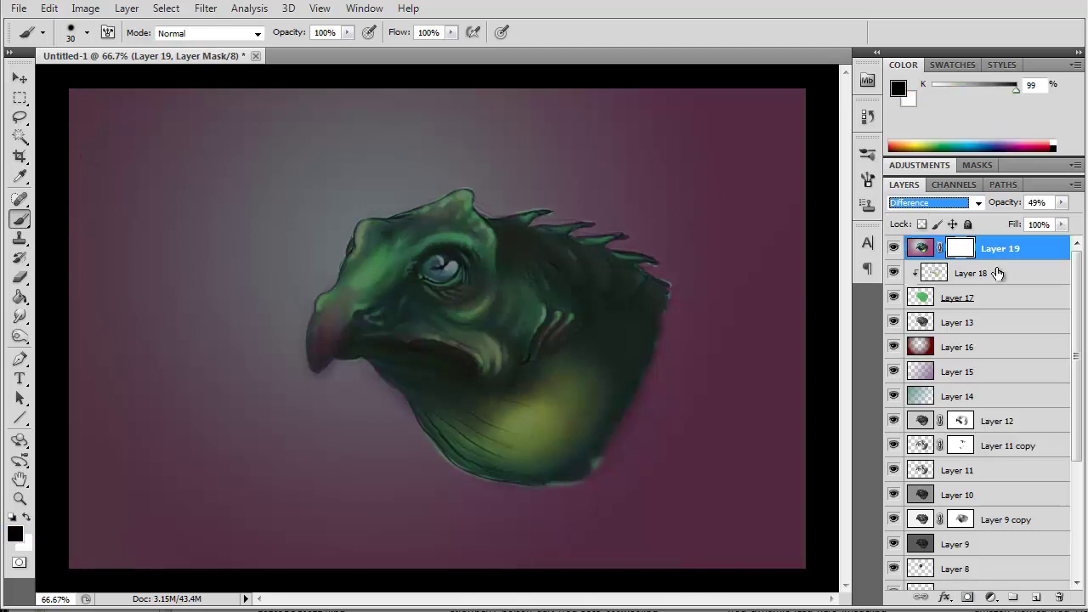
mouse_move(406, 257)
left_mouse_down()
mouse_move(437, 230)
mouse_move(382, 272)
mouse_move(432, 218)
mouse_move(385, 306)
mouse_move(537, 328)
mouse_move(478, 391)
mouse_move(554, 383)
left_mouse_up()
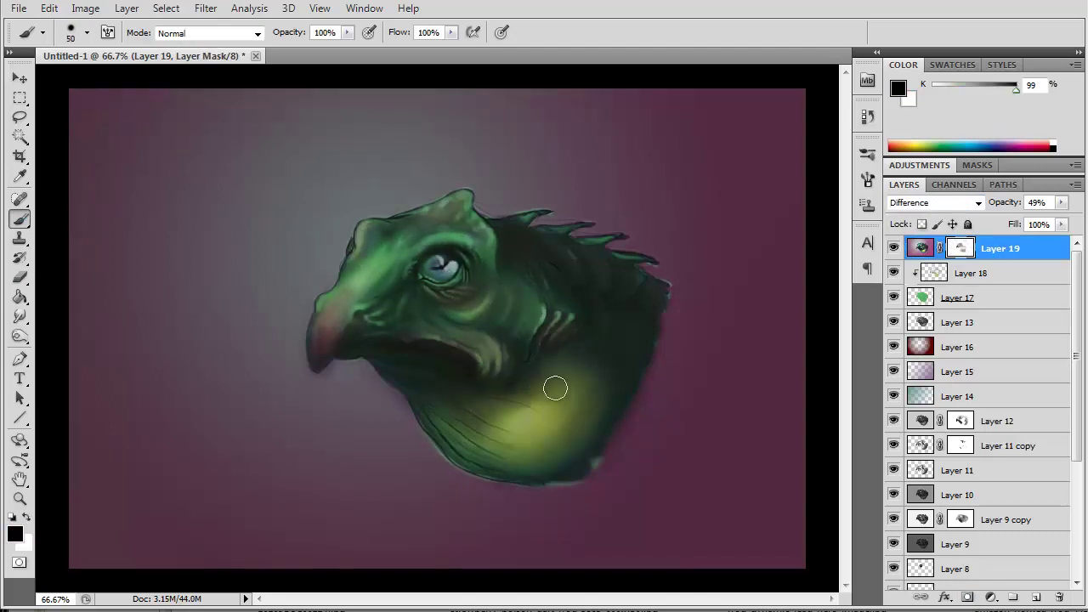
key("bracketleft")
key("bracketleft")
key("bracketleft")
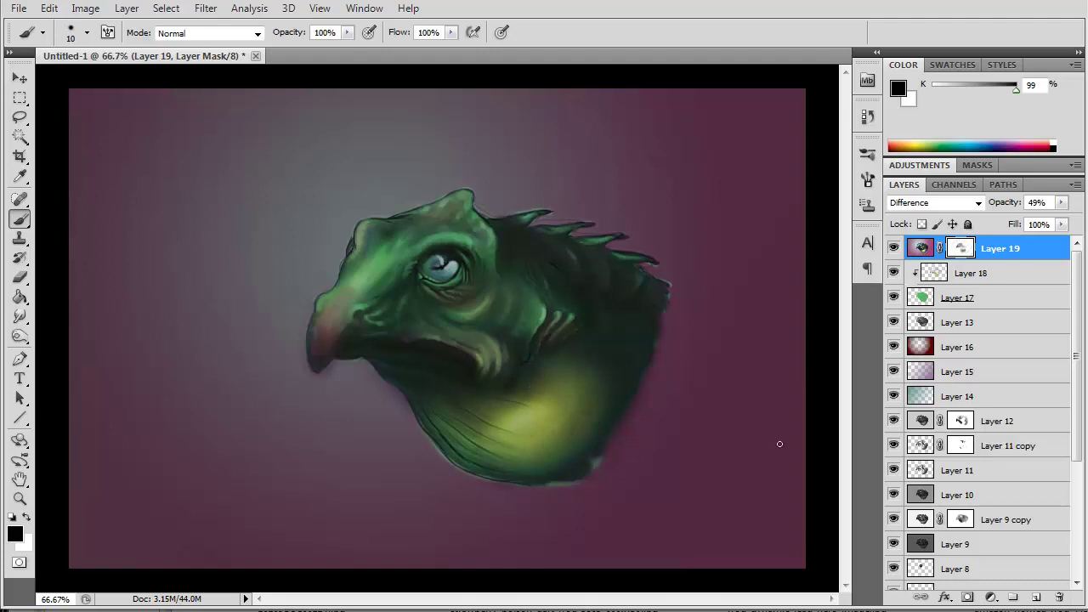
key("bracketright")
key("bracketright")
key("bracketright")
Step: Select all and paste a merged copy of the painting as Layer 20
left_click(166, 8)
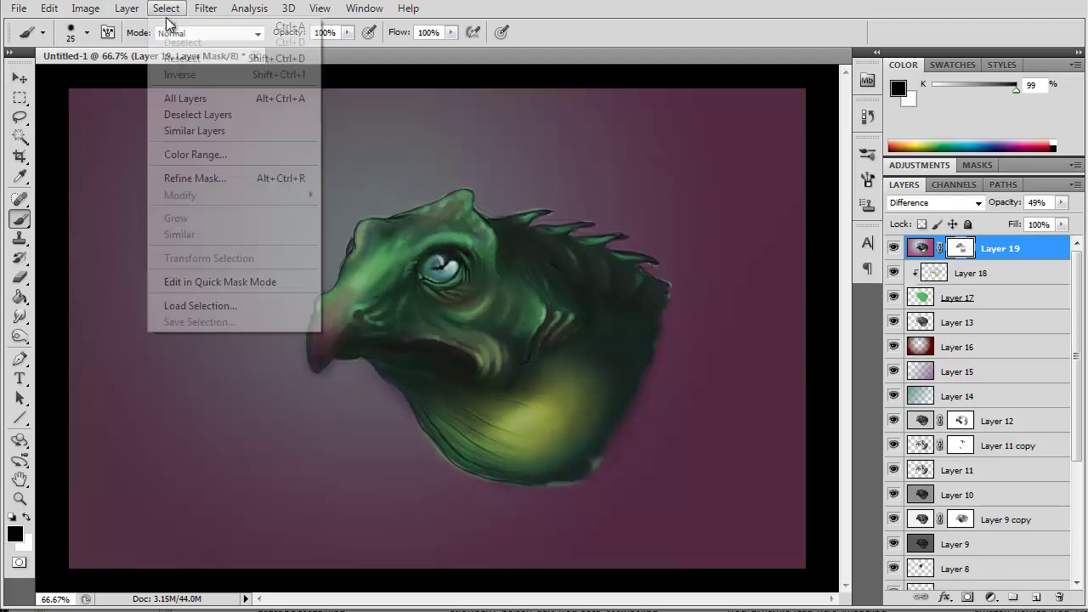
left_click(174, 26)
key("ctrl+shift+c")
left_click(49, 8)
Step: Apply Filter > Artistic > Palette Knife with stroke size 16 and stroke detail 3
left_click(68, 146)
left_click(205, 8)
left_click(401, 244)
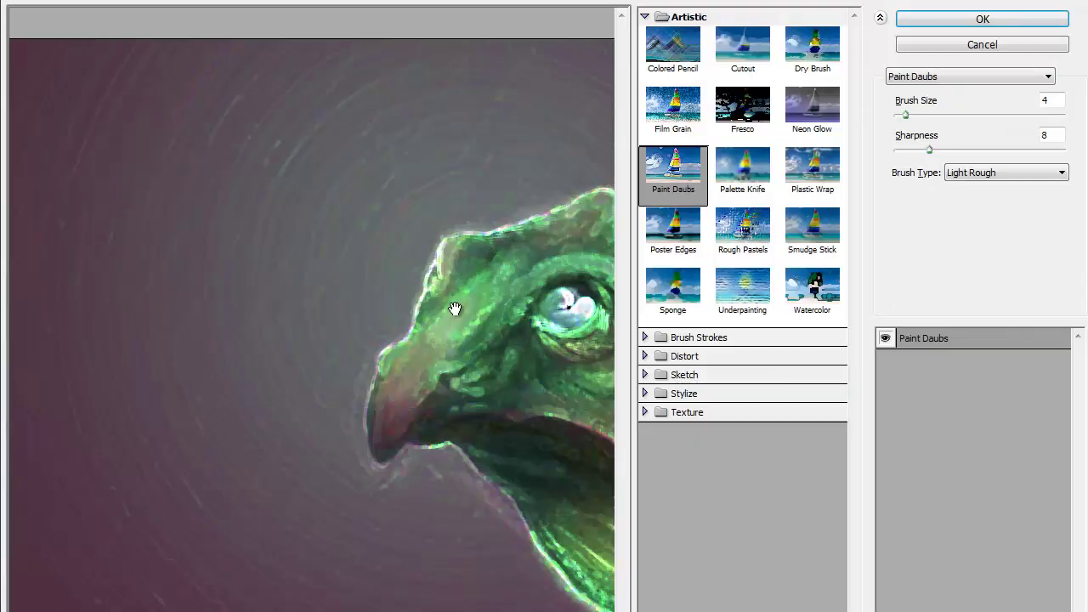
left_click(742, 174)
left_click_drag(978, 115, 947, 115)
left_click(986, 150)
left_click_drag(988, 160, 1032, 155)
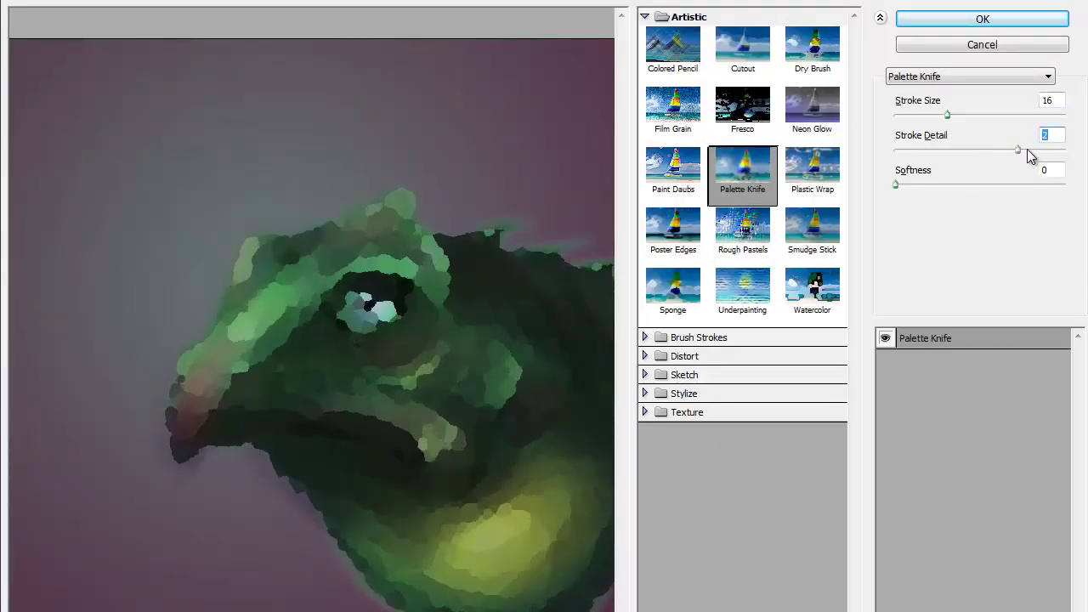
left_click(910, 185)
left_click(978, 20)
Step: Blend Layer 20 as Lighten at 28%, then paste another merged copy on top
left_click(927, 203)
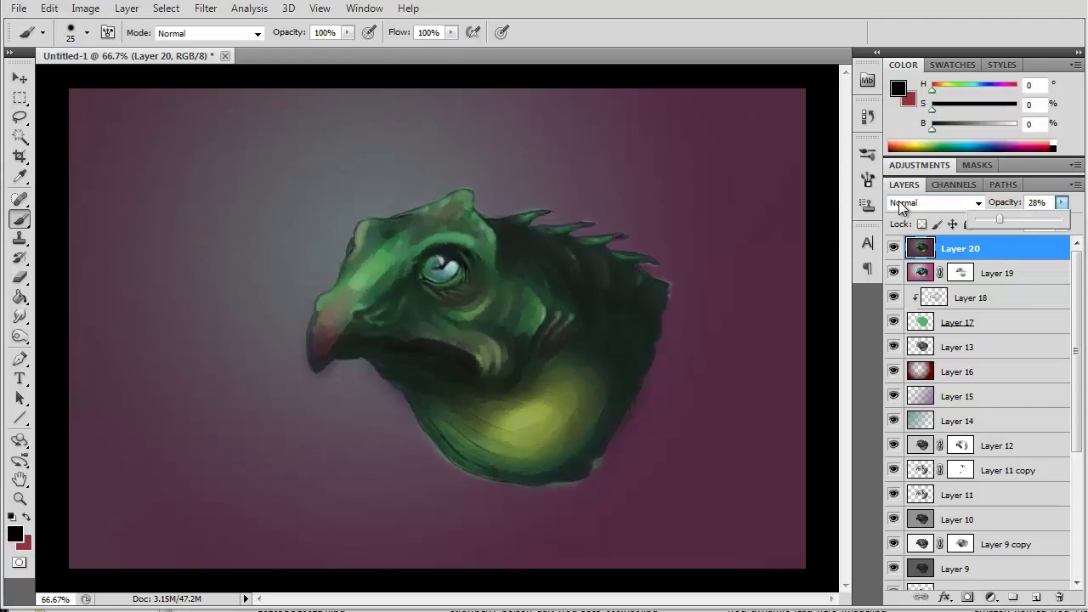
scroll(901, 197, "down", 10)
scroll(901, 197, "down", 1)
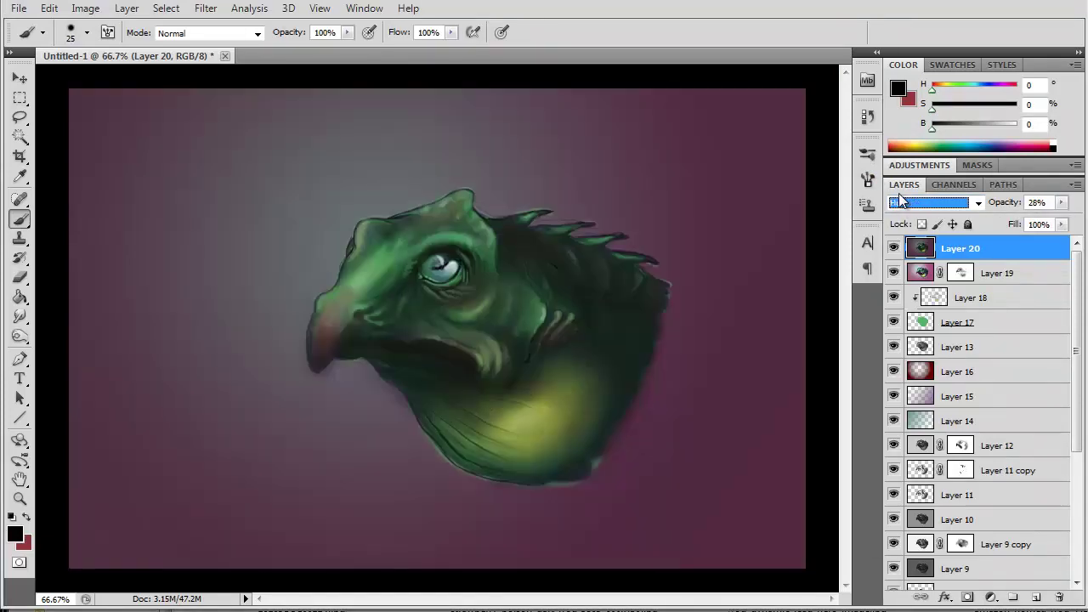
scroll(901, 197, "up", 6)
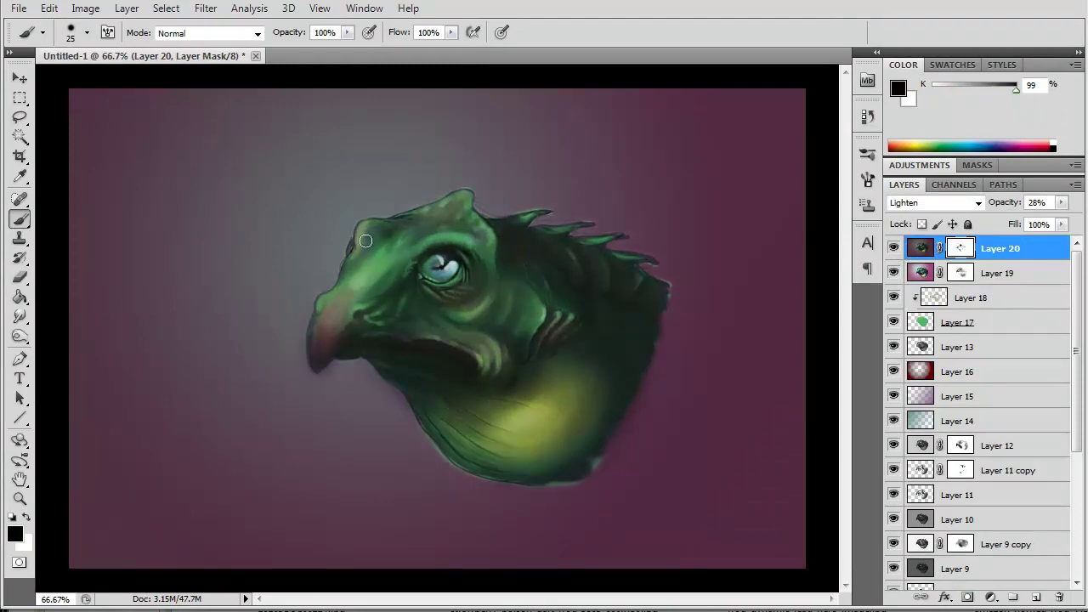
left_click(49, 8)
left_click(53, 148)
Step: Zoom in on the eye and smudge the streaks below it and the pupil highlight
left_click(20, 316)
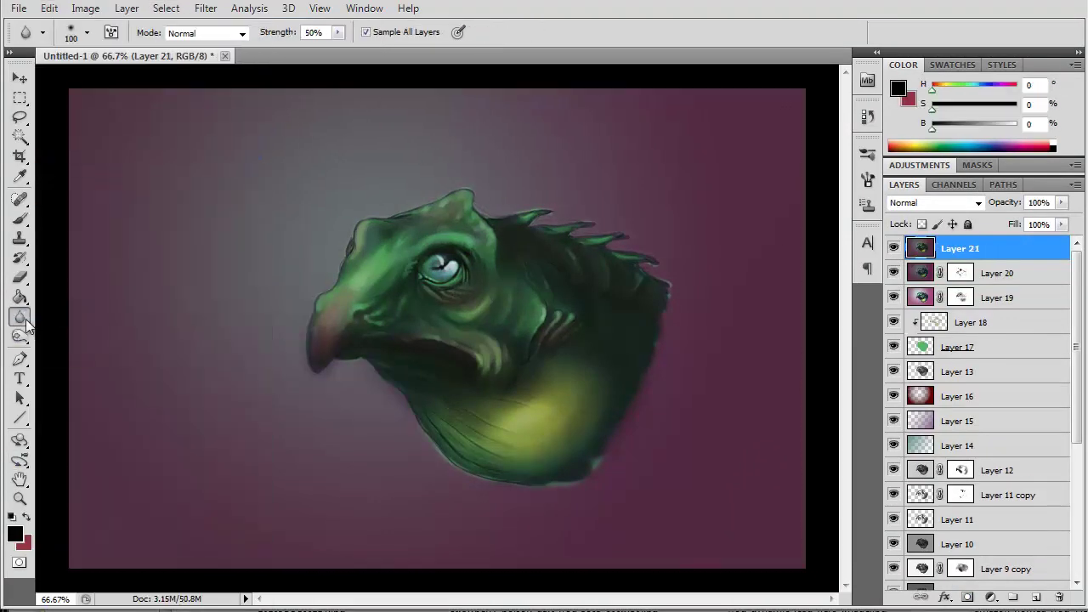
key("z")
left_click_drag(446, 263, 528, 263)
left_click(19, 317)
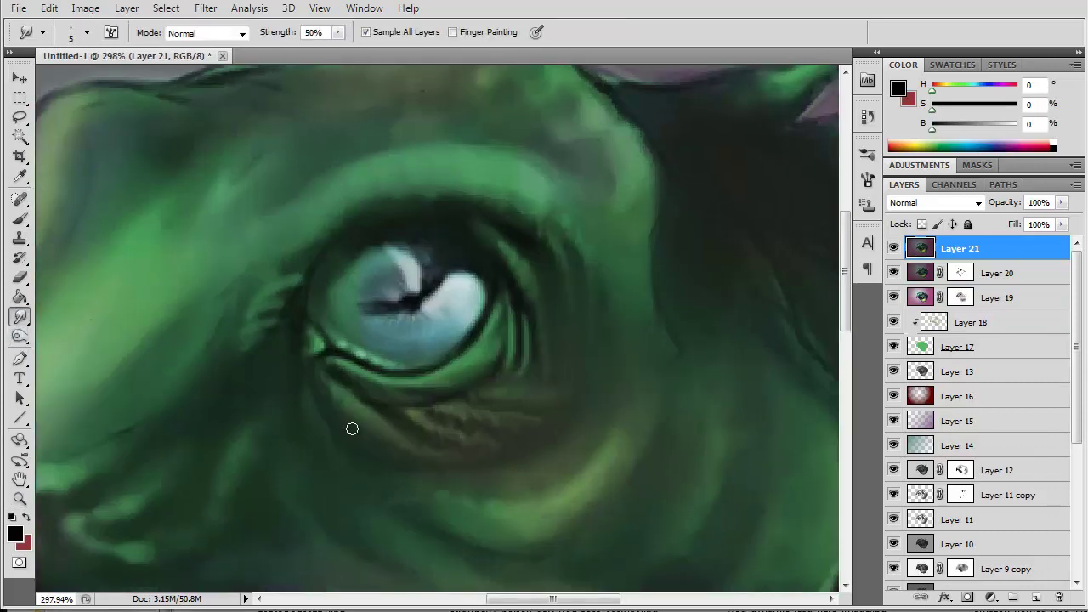
left_click_drag(430, 430, 518, 413)
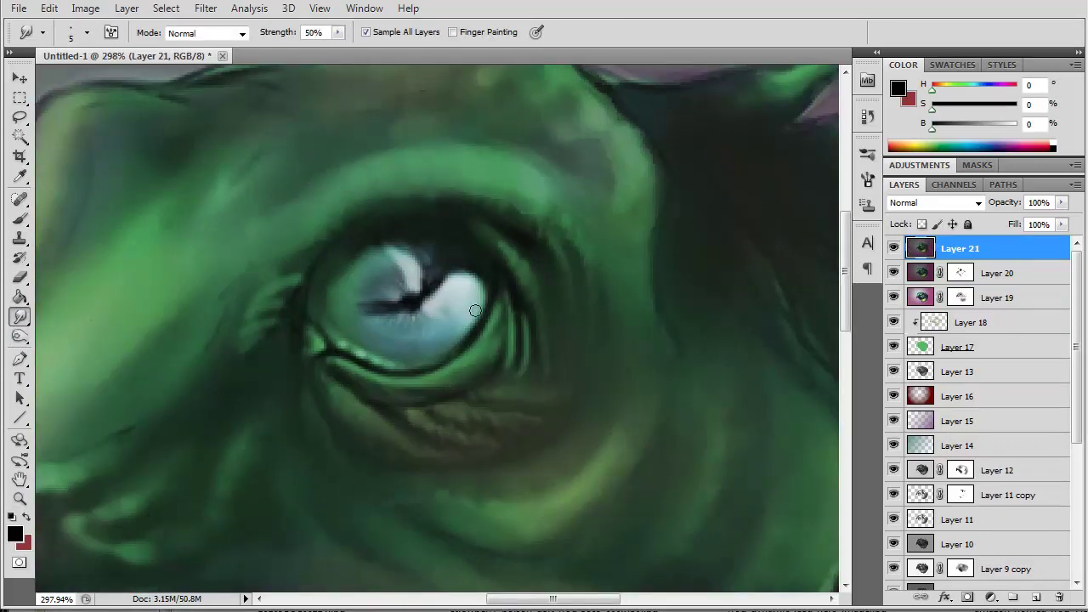
left_click_drag(411, 288, 384, 256)
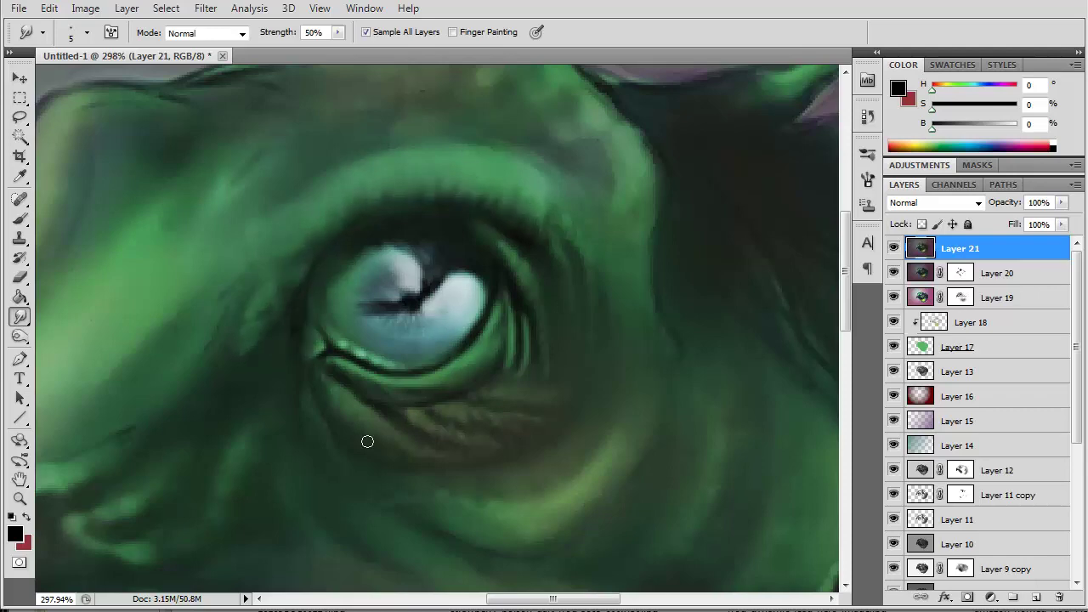
scroll(349, 350, "down", 3)
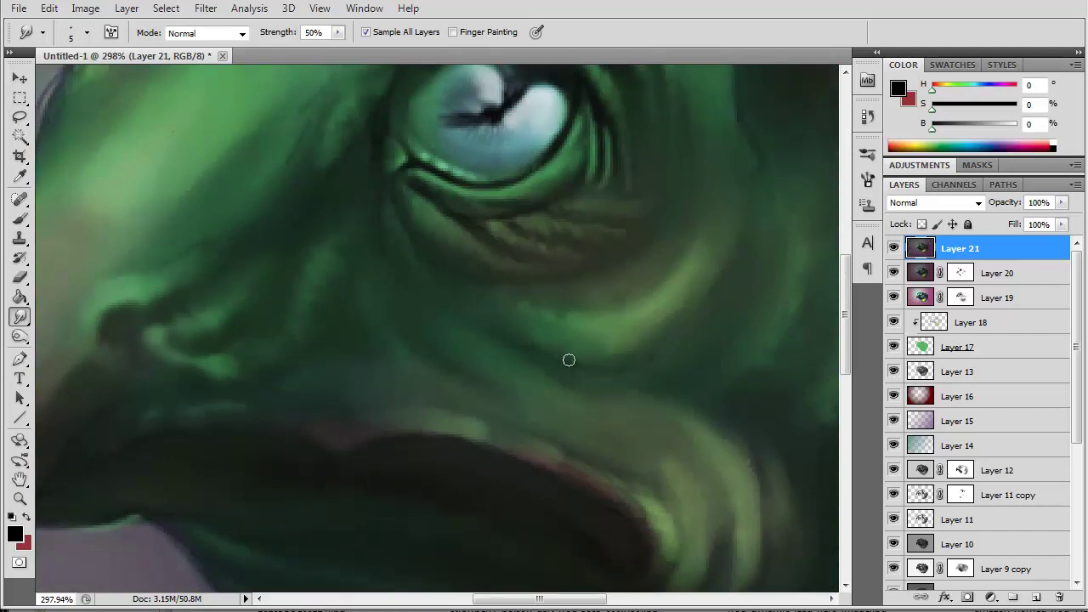
scroll(582, 303, "down", 3)
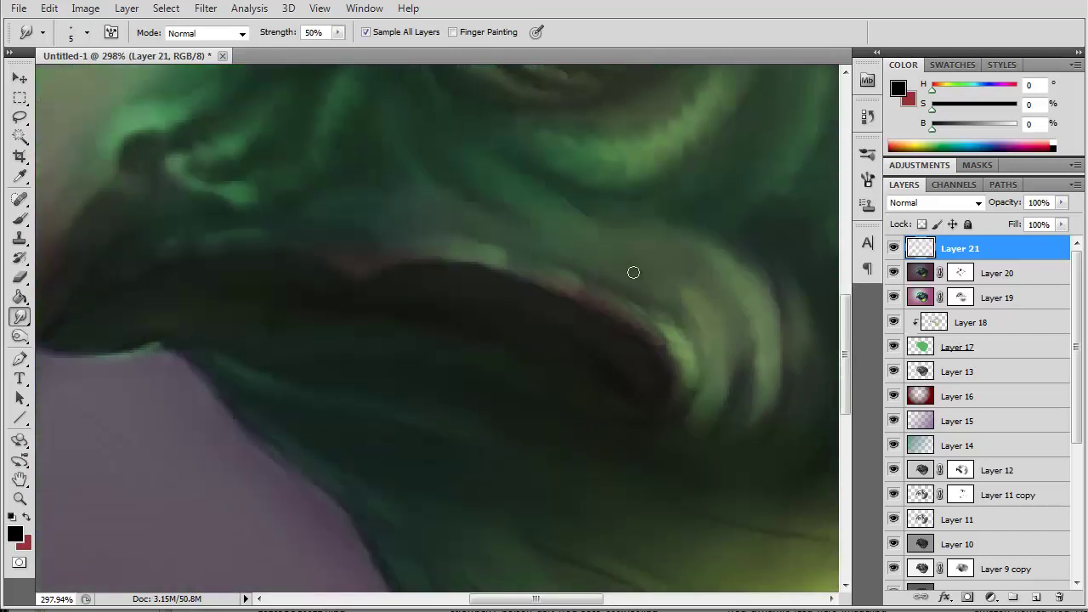
Step: Smudge the dark mouth edge toward the beak and soften the head's top outline
left_click_drag(774, 258, 506, 307)
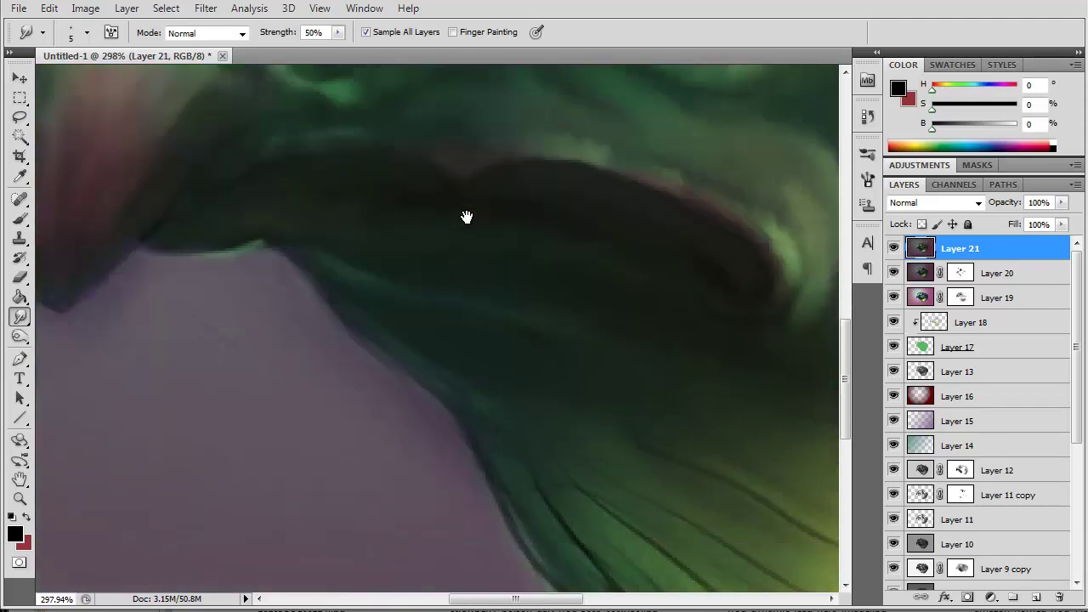
left_click_drag(577, 296, 467, 218)
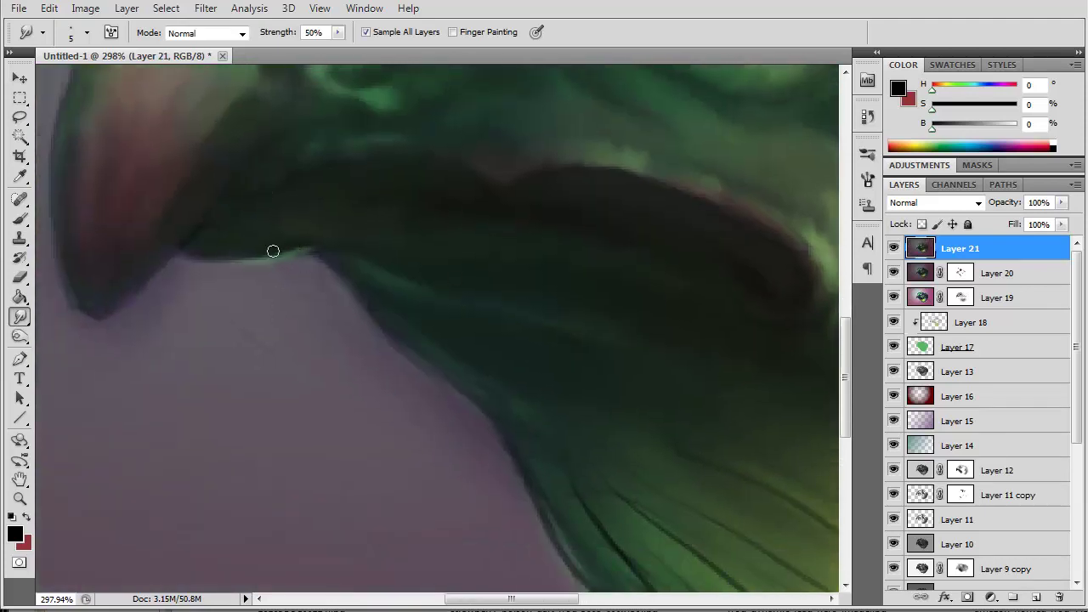
left_click_drag(124, 190, 443, 391)
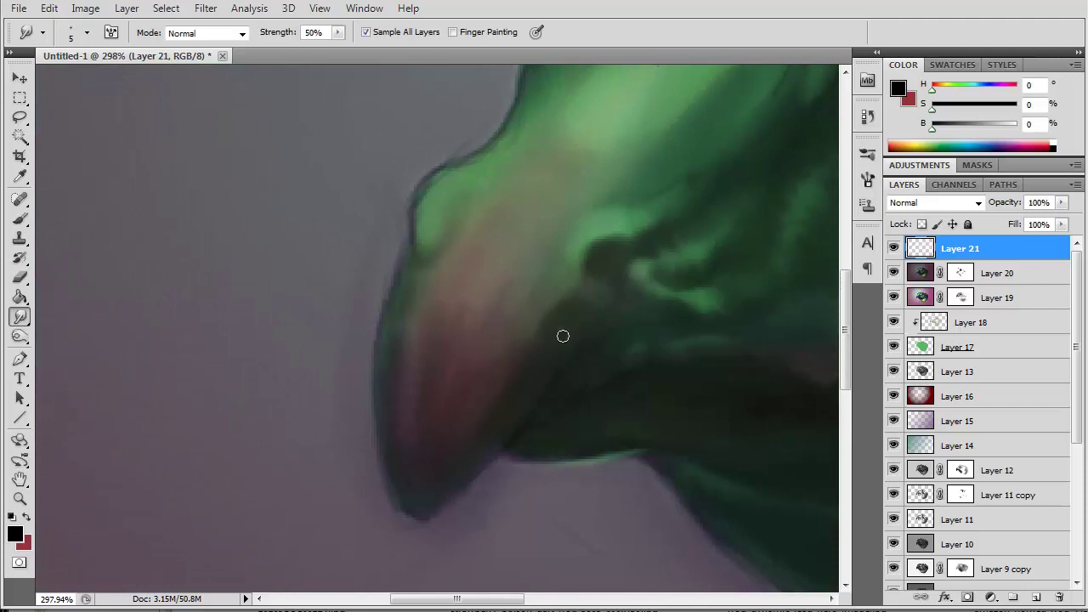
left_click_drag(563, 336, 389, 357)
mouse_move(416, 255)
left_mouse_down()
mouse_move(428, 201)
mouse_move(313, 398)
left_mouse_up()
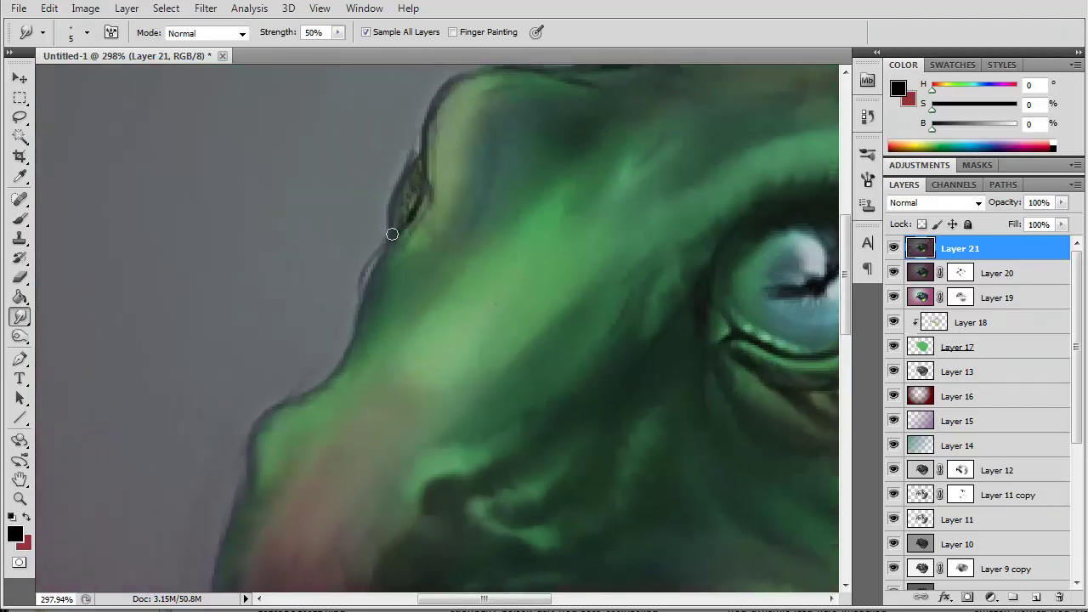
mouse_move(449, 65)
left_mouse_down()
mouse_move(360, 235)
mouse_move(393, 248)
left_mouse_up()
mouse_move(508, 205)
left_mouse_down()
mouse_move(337, 316)
mouse_move(439, 307)
mouse_move(437, 315)
left_mouse_up()
left_click_drag(549, 242, 573, 233)
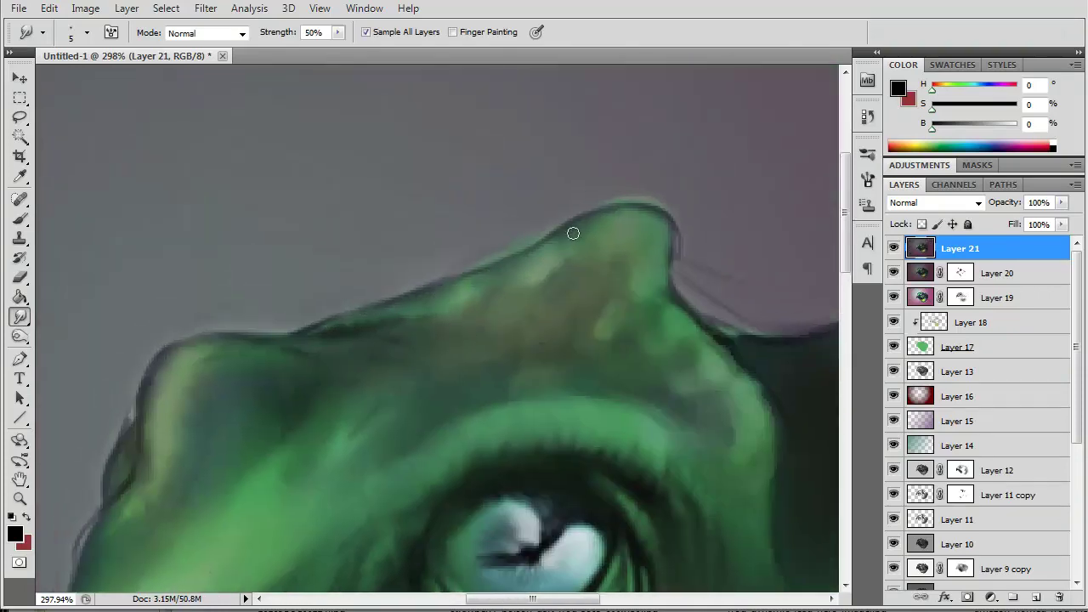
left_click_drag(630, 325, 612, 370)
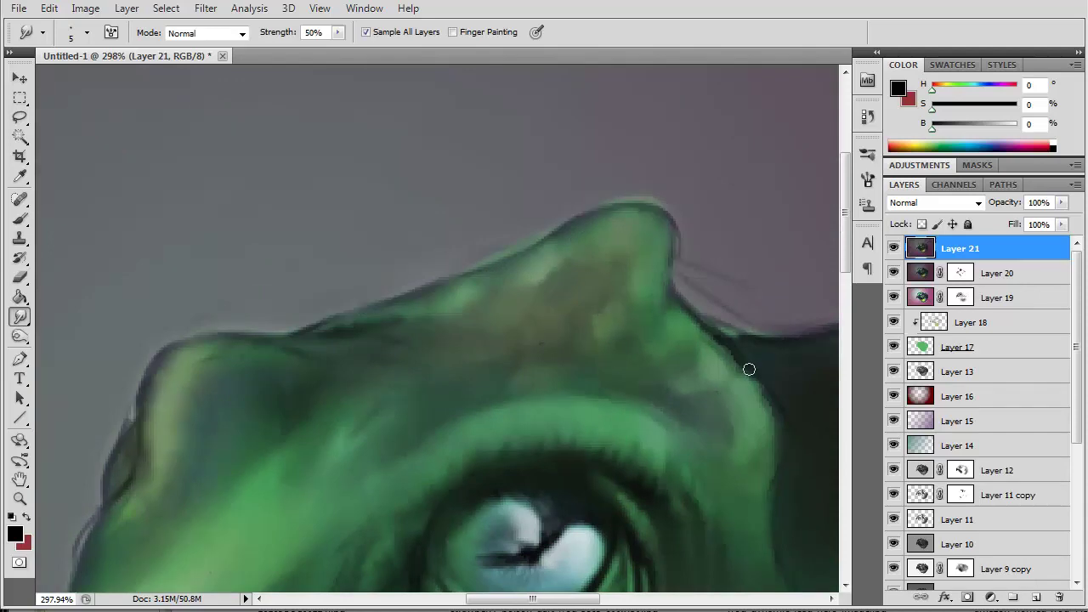
mouse_move(749, 369)
left_mouse_down()
mouse_move(724, 396)
mouse_move(651, 428)
left_mouse_up()
Step: Smudge and soften the finger tips and the green edge beside them
scroll(751, 253, "down", 5)
scroll(617, 253, "down", 3)
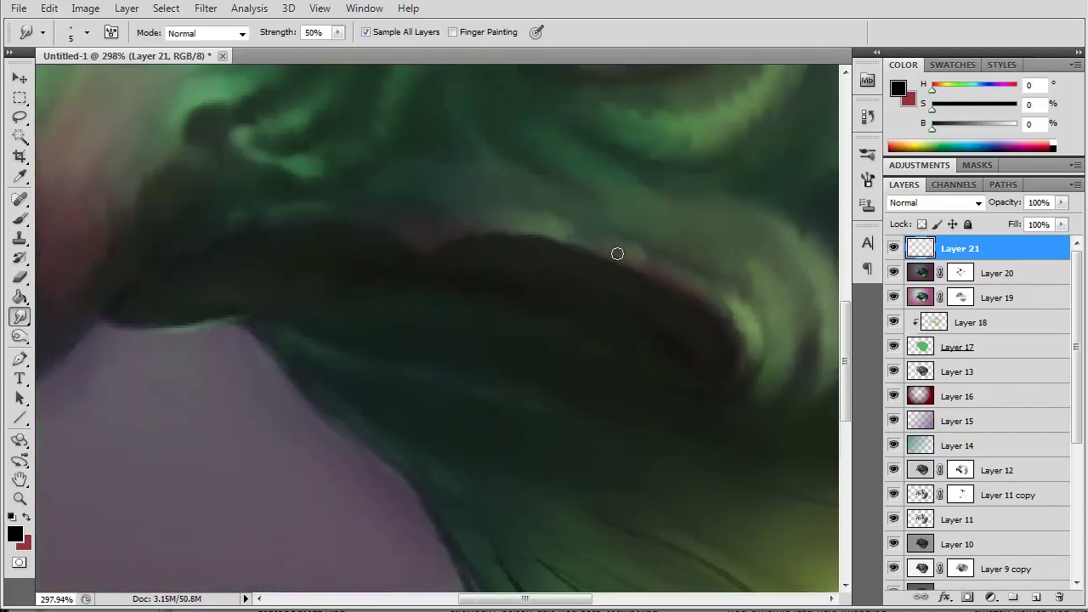
scroll(470, 332, "down", 3)
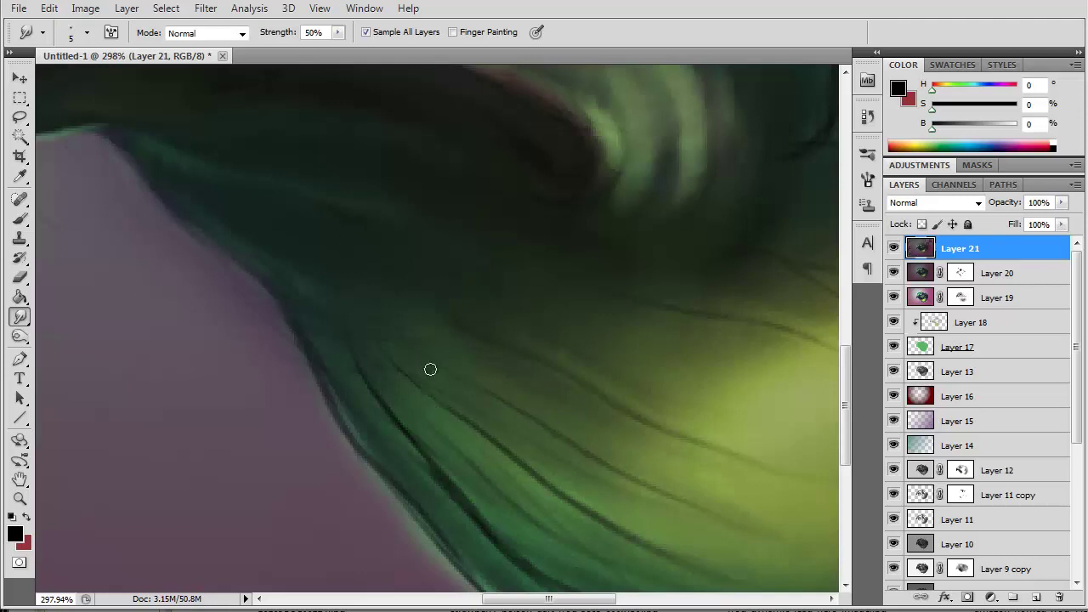
scroll(469, 559, "up", 5)
scroll(437, 347, "right", 3)
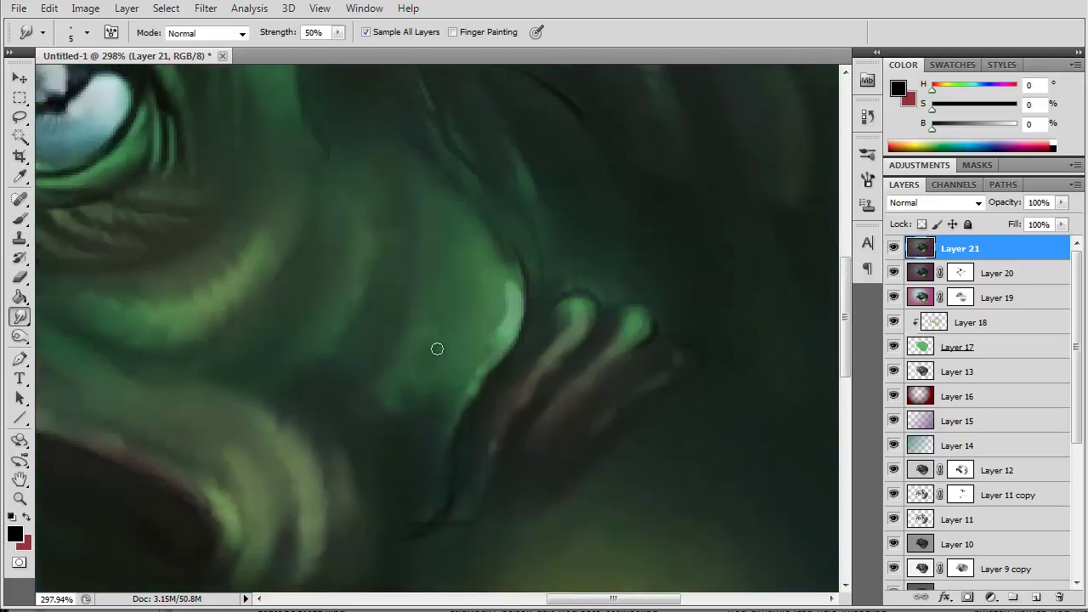
left_click_drag(506, 330, 433, 481)
left_click_drag(549, 325, 498, 434)
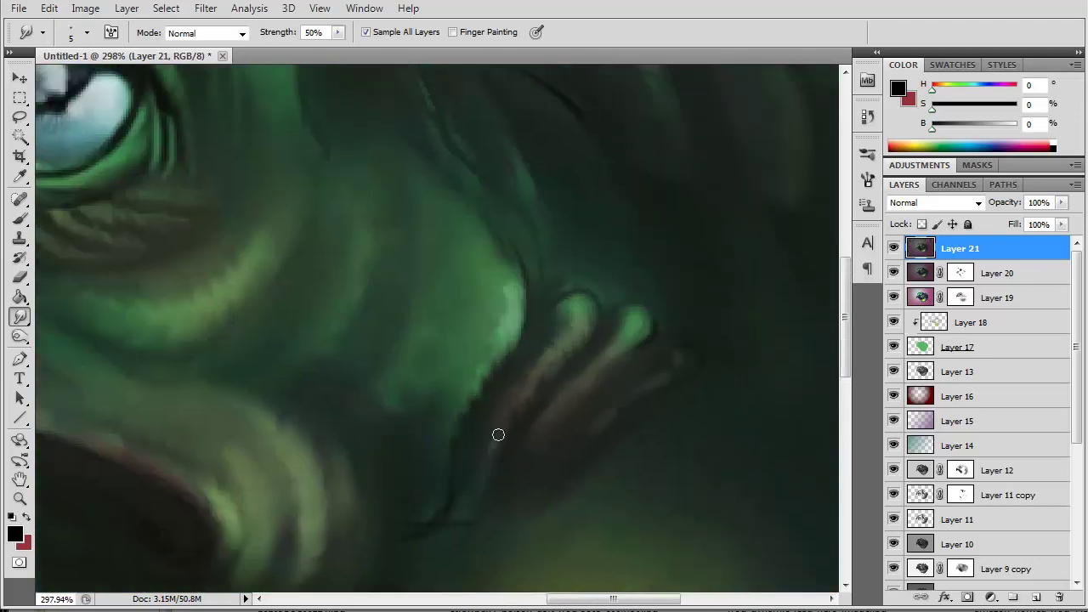
left_click_drag(646, 327, 533, 457)
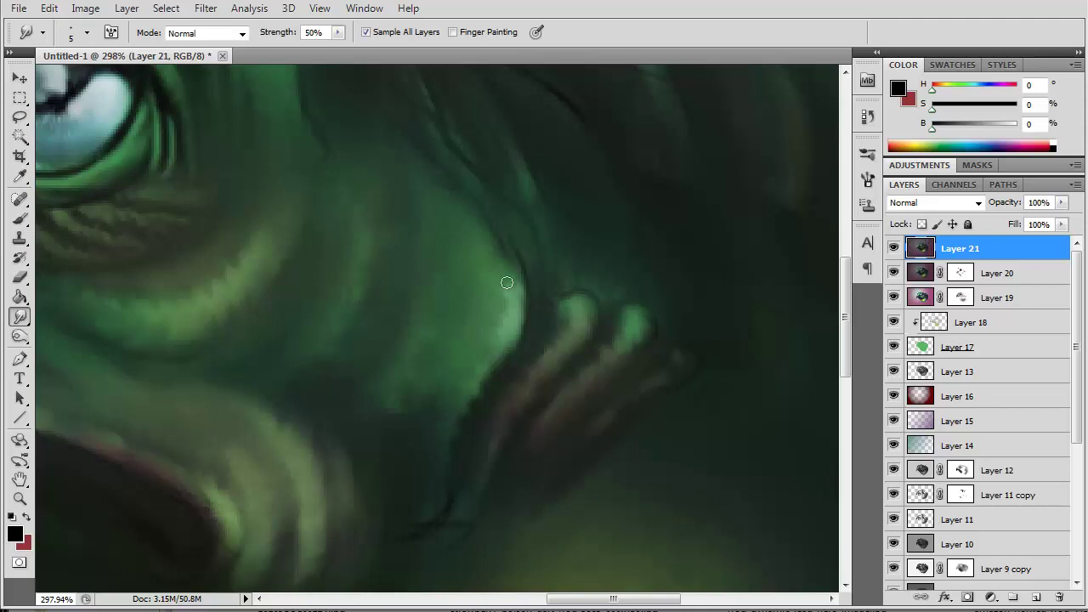
Step: Blend the dark strokes among the back spikes, then zoom out to the whole head
left_click_drag(621, 202, 626, 413)
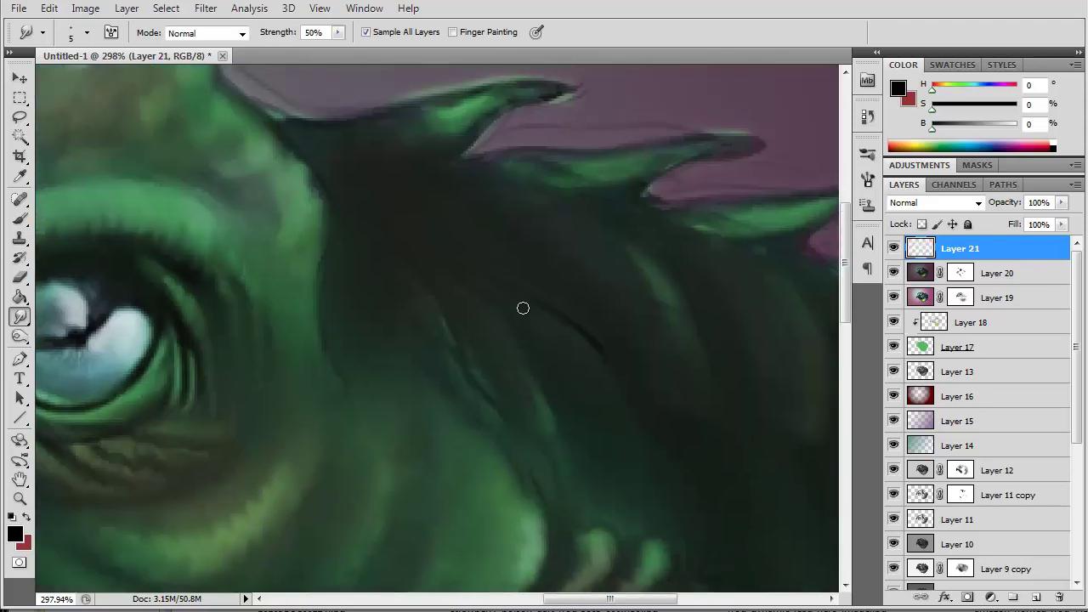
left_click_drag(523, 308, 579, 338)
left_click_drag(422, 284, 571, 391)
mouse_move(512, 294)
left_mouse_down()
mouse_move(448, 365)
mouse_move(542, 410)
left_mouse_up()
left_click_drag(612, 315, 632, 161)
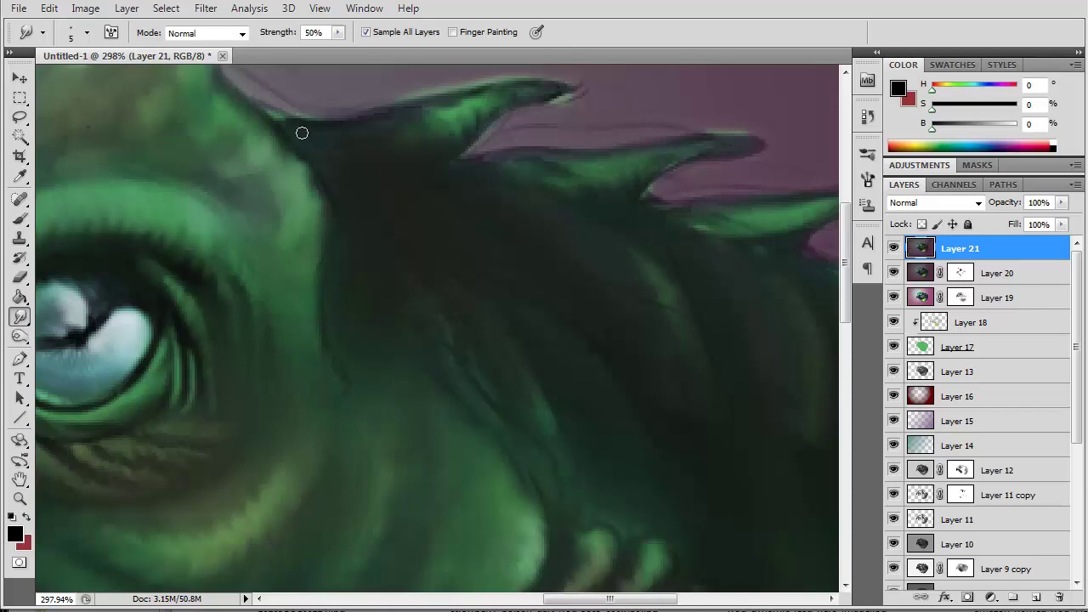
left_click_drag(544, 187, 461, 243)
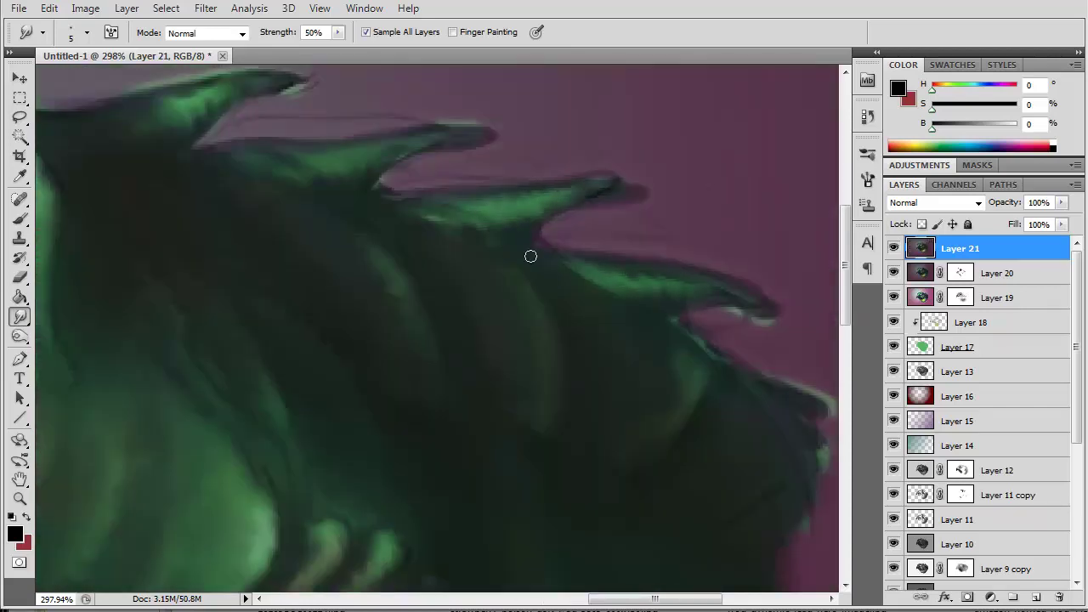
key("z")
left_click(500, 243, "alt")
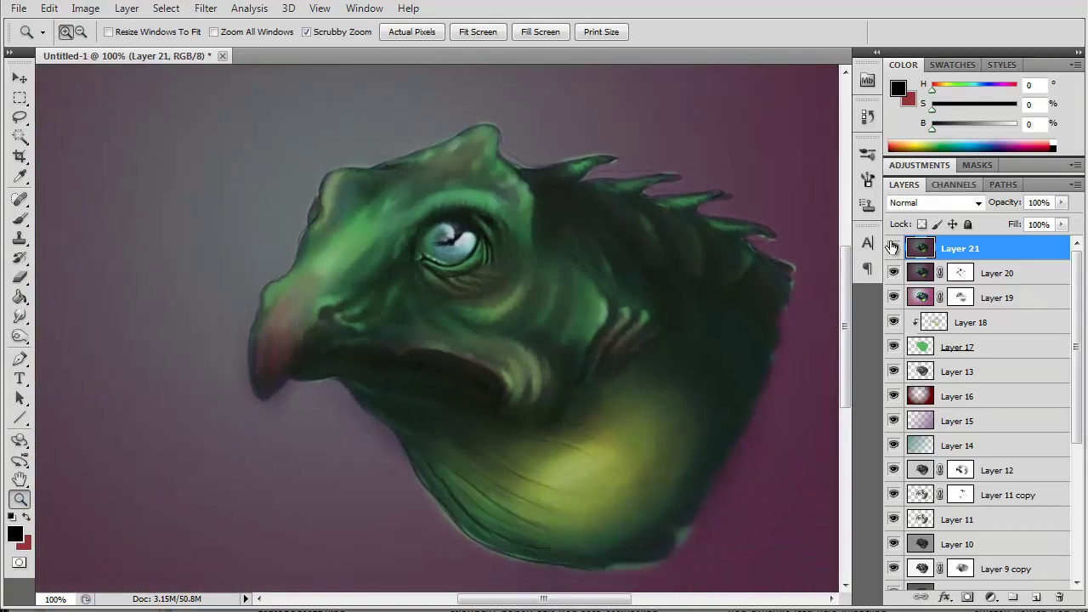
Step: On new Layer 22, dab dark and muted green dots sampled from the head
left_click(1036, 598)
key("b")
left_click(547, 204, "alt")
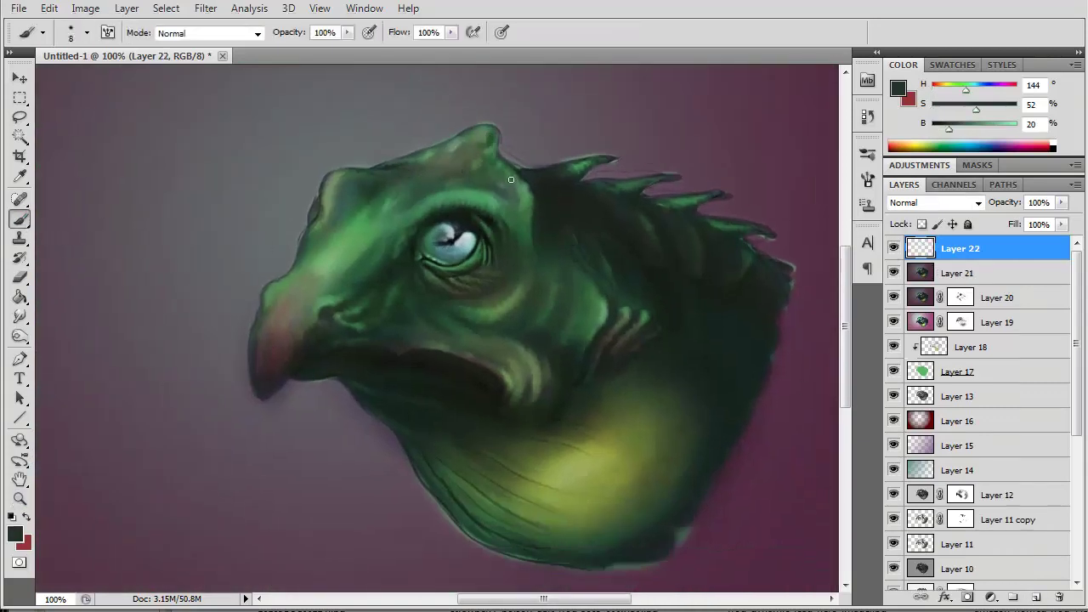
left_click(462, 157, "alt")
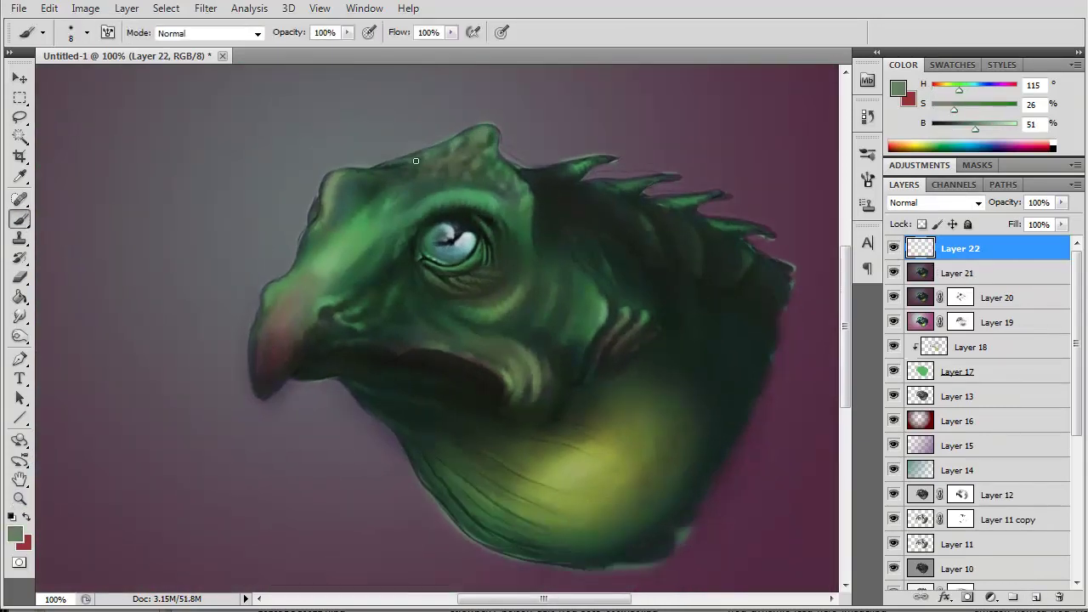
key("r")
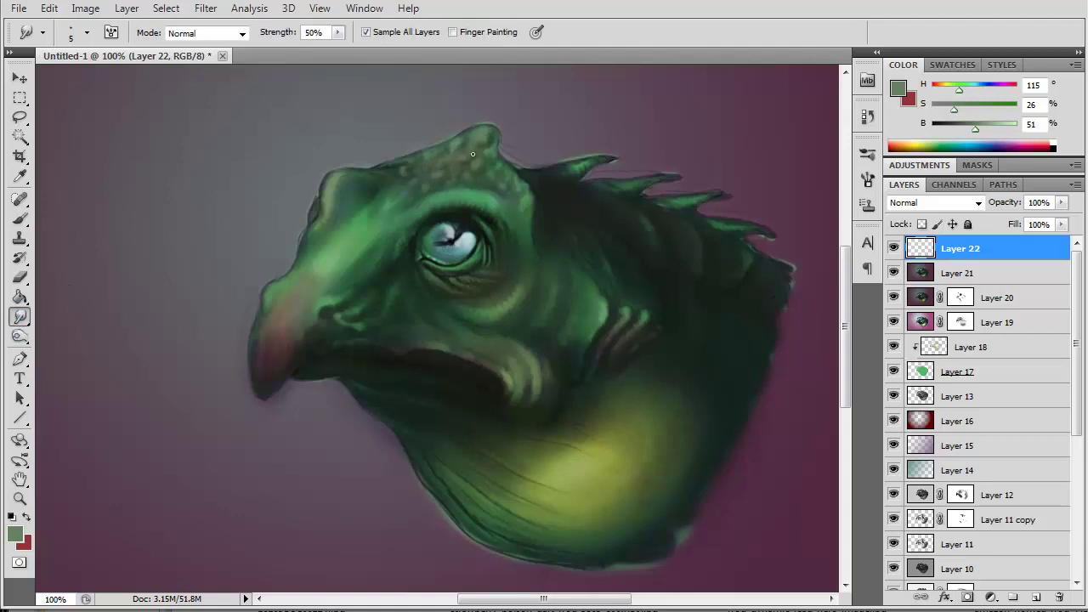
key("b")
Step: Dot the face, mouth, belly and neck with sampled greens, yellow-green and near-black
left_click(374, 332, "alt")
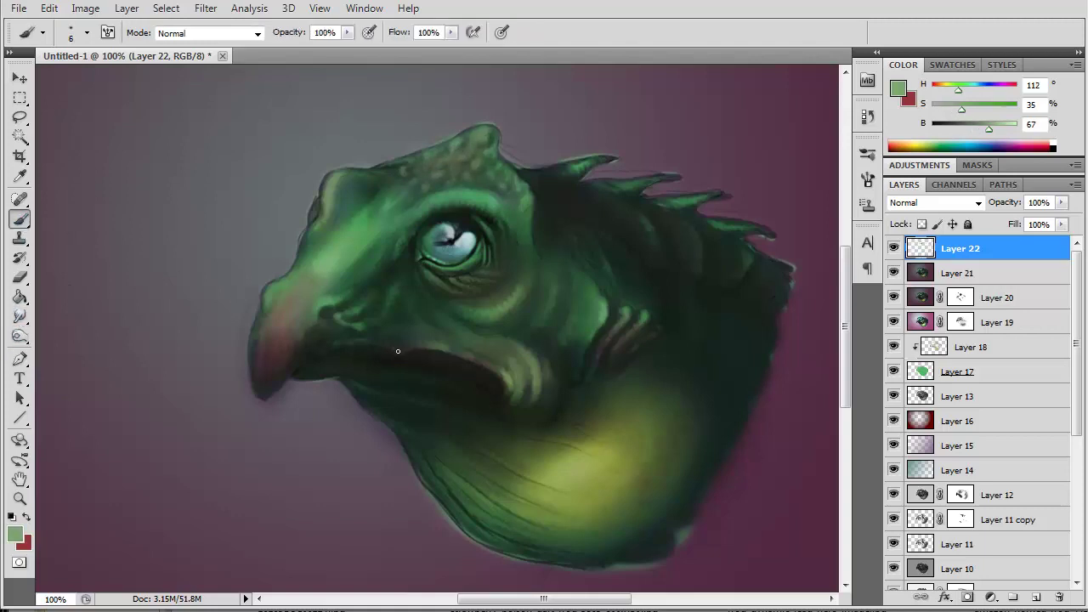
left_click(387, 343, "alt")
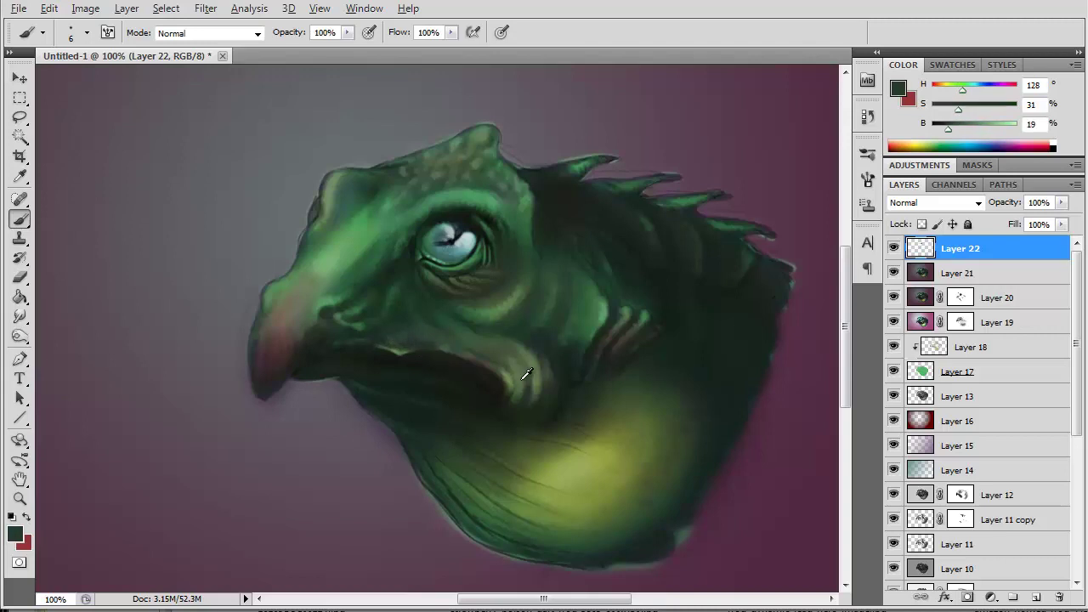
left_click(363, 306, "alt")
left_click(315, 329, "alt")
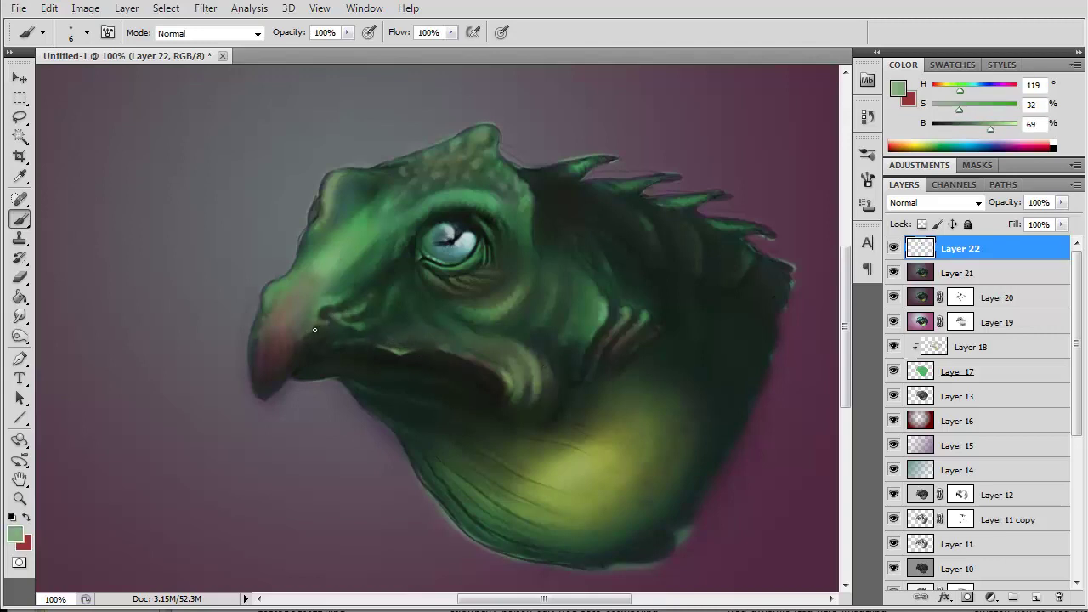
left_click(404, 358, "alt")
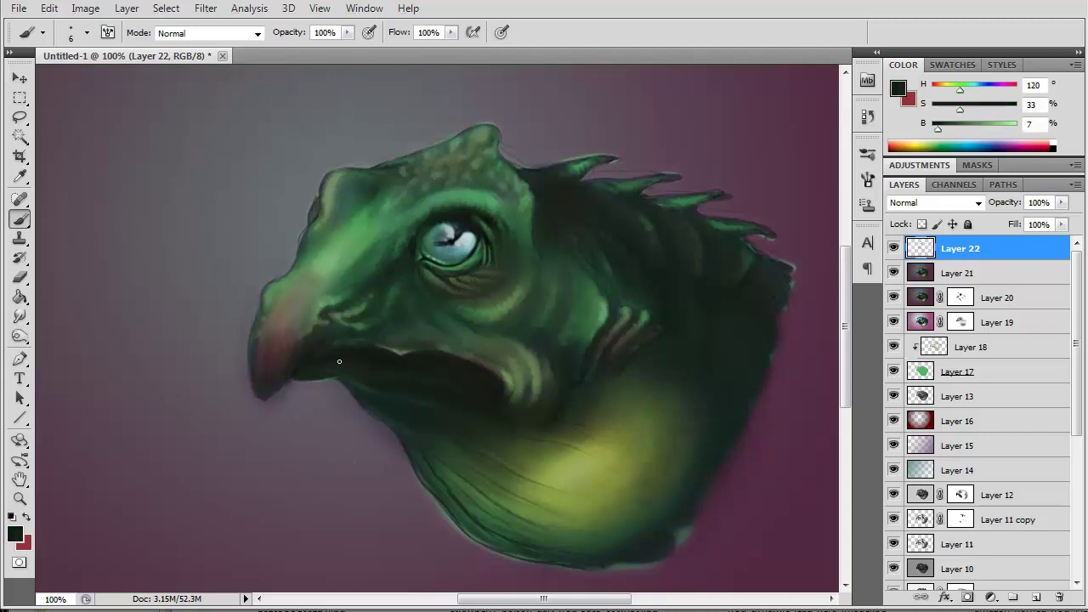
left_click(584, 472, "alt")
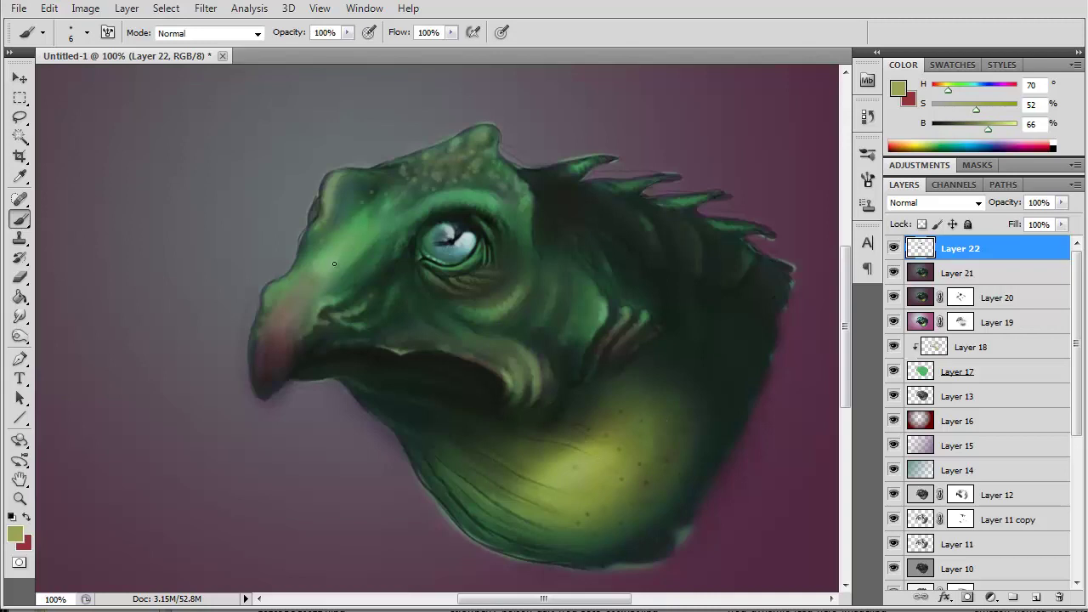
left_click(583, 320, "alt")
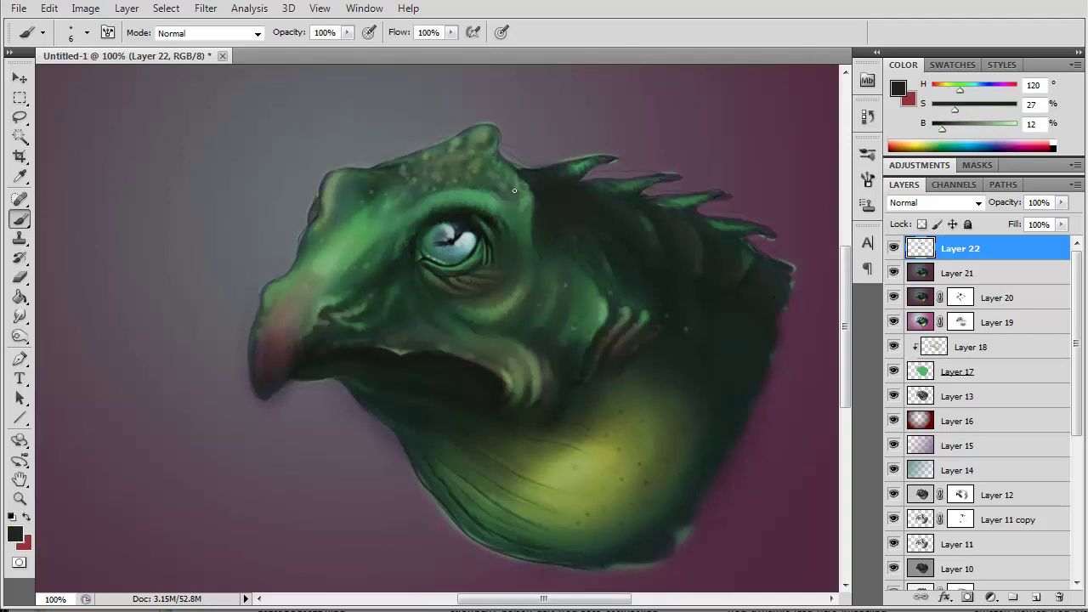
left_click(349, 235, "alt")
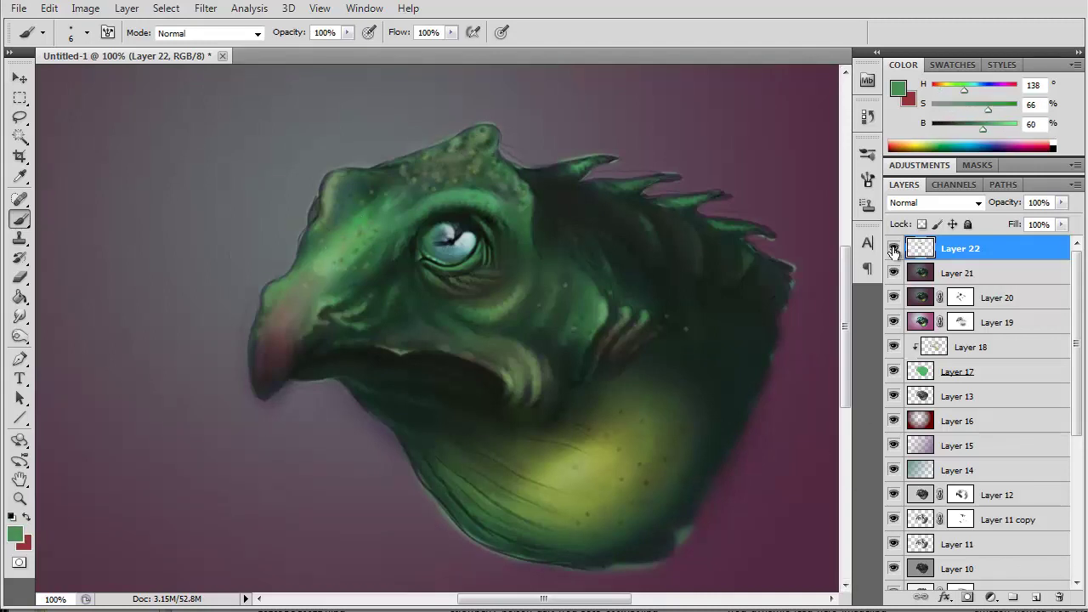
Step: Duplicate the skin dots layer and set the copy to Vivid Light at 32% opacity
key("ctrl+j")
left_click_drag(1061, 202, 1007, 212)
left_click(936, 202)
left_click(960, 577)
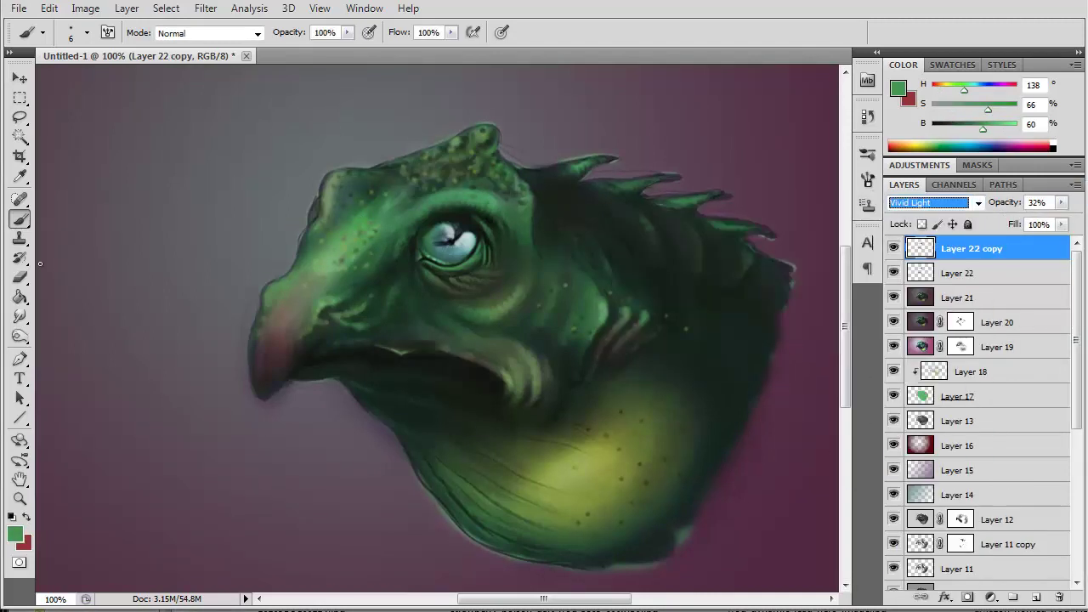
key("e")
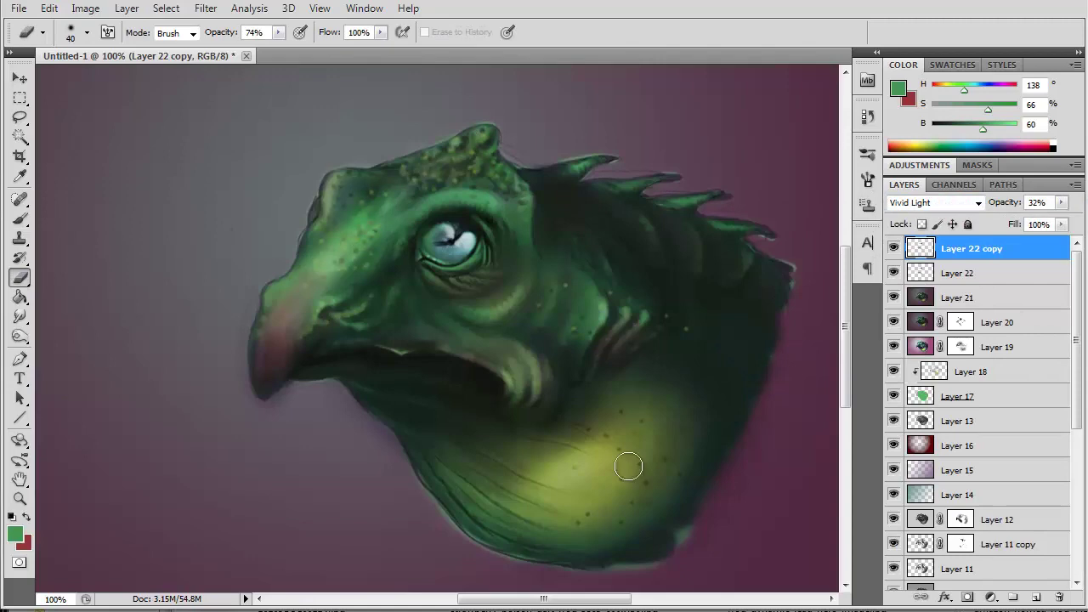
Step: Stamp all visible layers into a new merged Layer 23
key("ctrl+shift+alt+e")
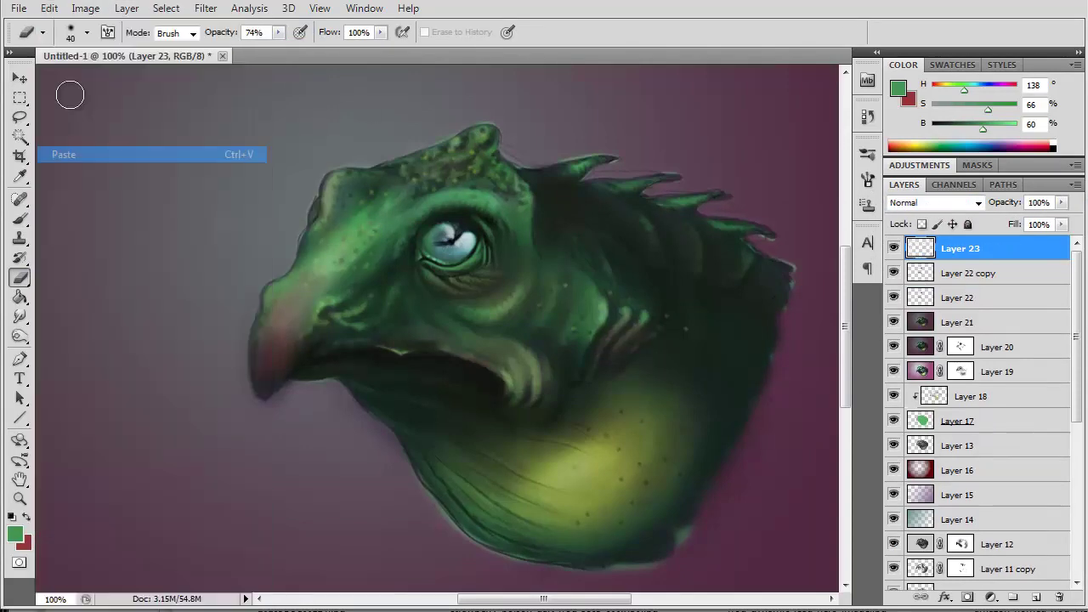
key("z")
key("ctrl+minus")
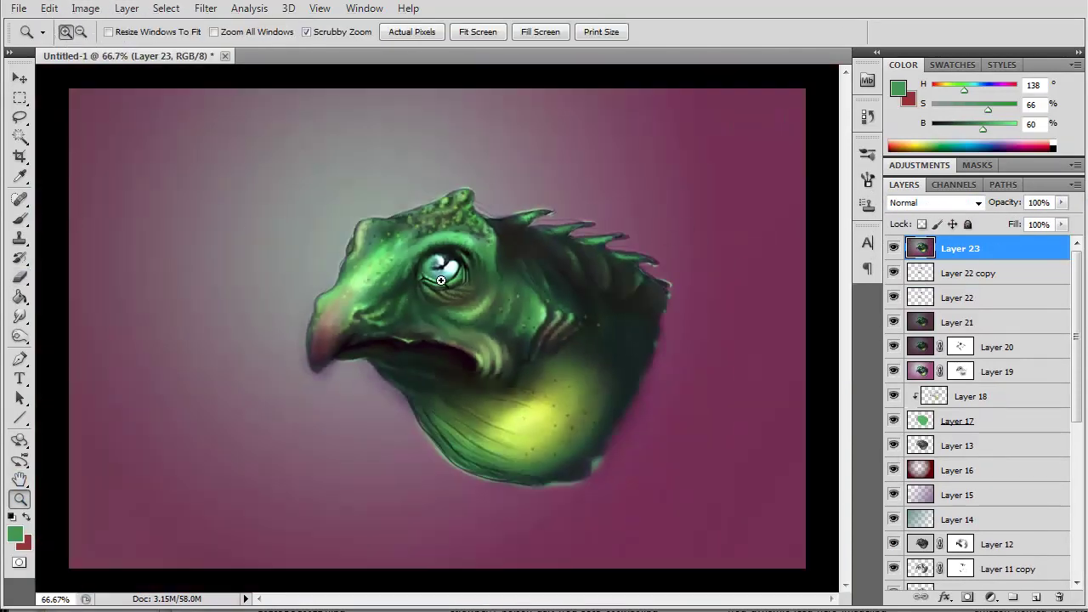
Step: Load the creature's outline as a selection and invert it to select the background
left_click(918, 444, "ctrl")
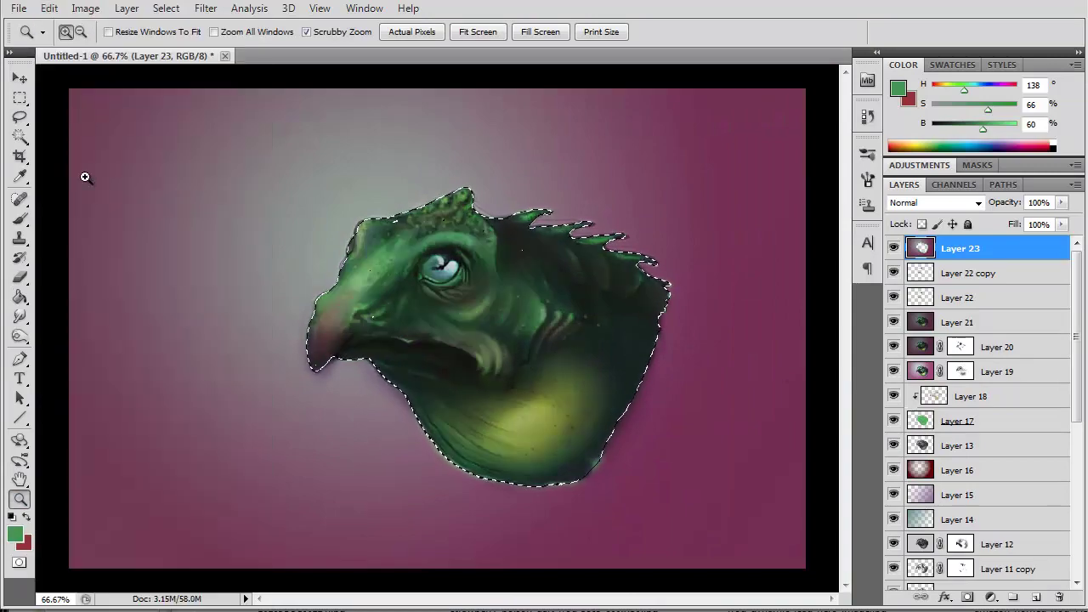
left_click(166, 7)
left_click(187, 82)
left_click(49, 8)
left_click(68, 185)
left_click(166, 7)
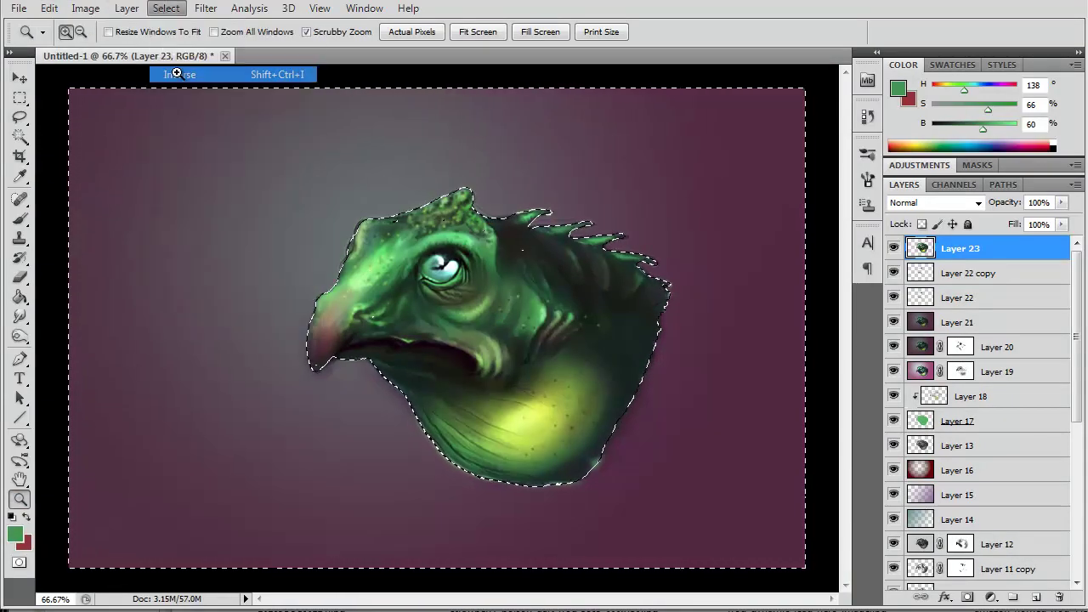
left_click(196, 75)
Step: With a large scattered black brush, paint a dark stroke over the creature's back and fade it
key("b")
key("d")
left_click(86, 33)
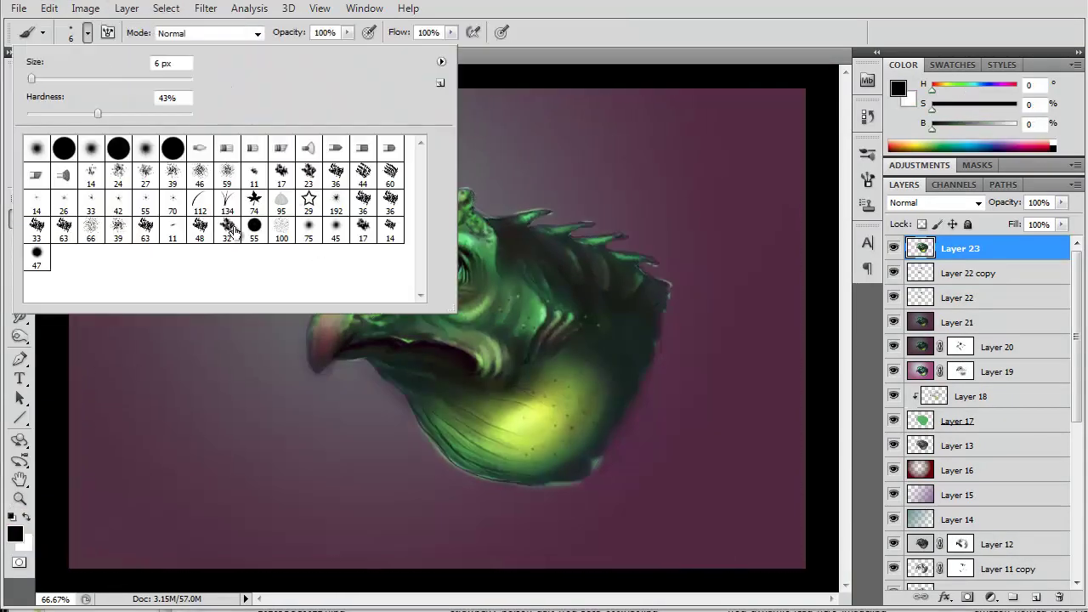
left_click(310, 229)
key("F5")
left_click(575, 228)
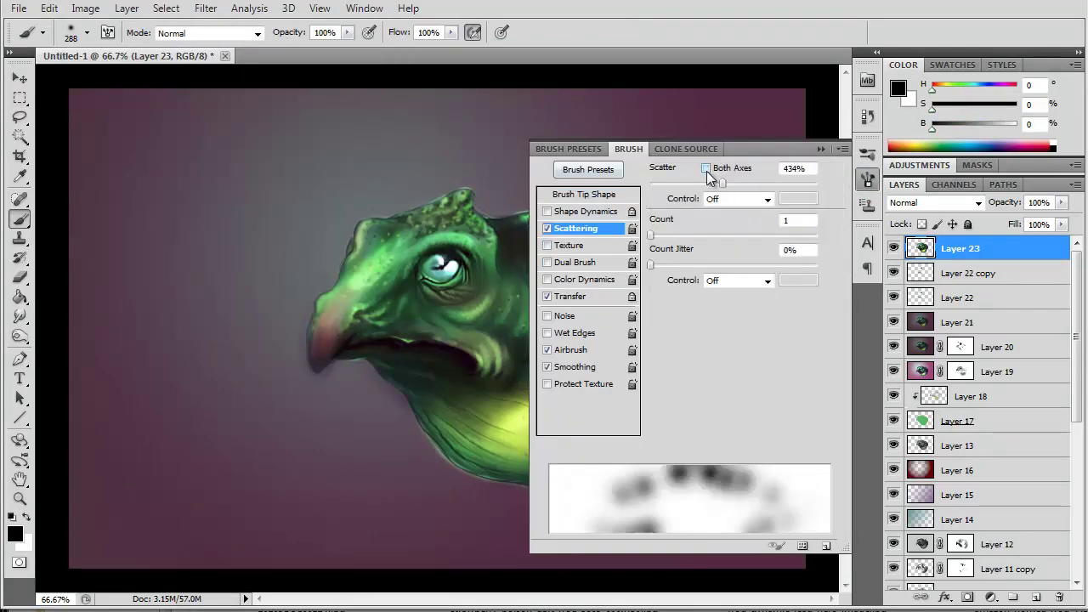
key("F5")
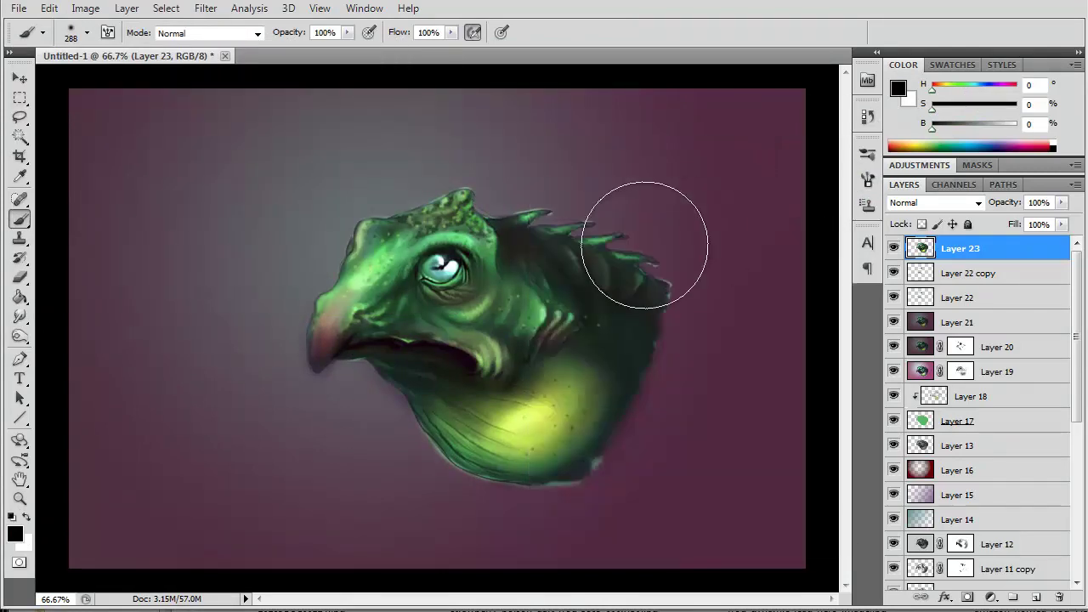
left_click_drag(644, 230, 651, 442)
left_click(50, 8)
left_click(76, 71)
left_click(767, 287)
key("Return")
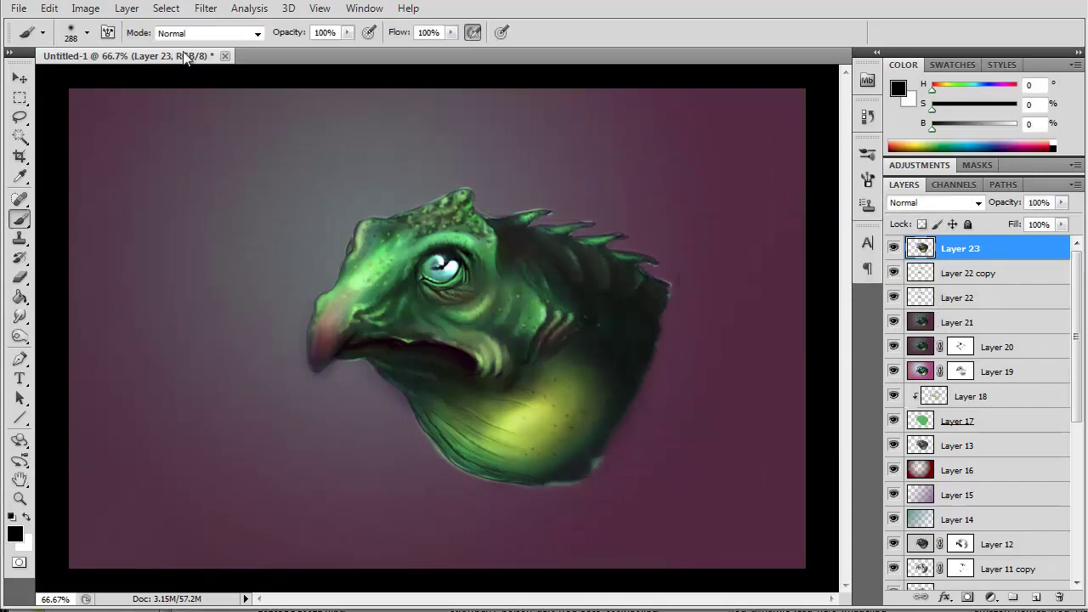
Step: Paint more dark strokes right of the creature and soft yellow-green and dark background strokes
left_click(165, 8)
left_click(187, 58)
mouse_move(678, 263)
left_mouse_down()
mouse_move(654, 412)
mouse_move(255, 546)
mouse_move(741, 133)
mouse_move(583, 530)
left_mouse_up()
left_click(603, 360, "alt")
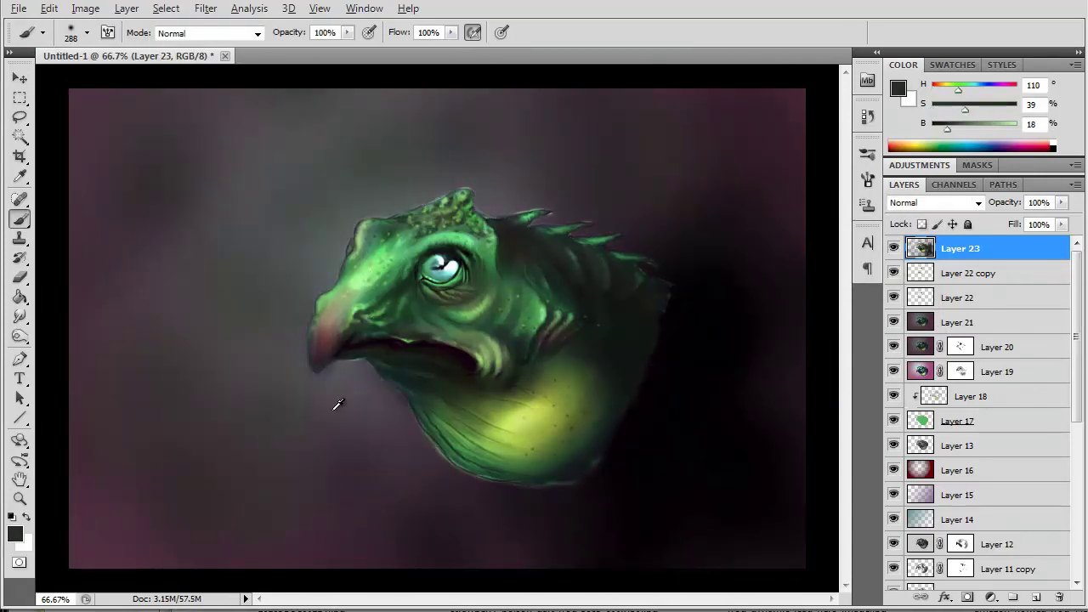
mouse_move(442, 498)
left_mouse_down()
mouse_move(239, 187)
mouse_move(292, 425)
left_mouse_up()
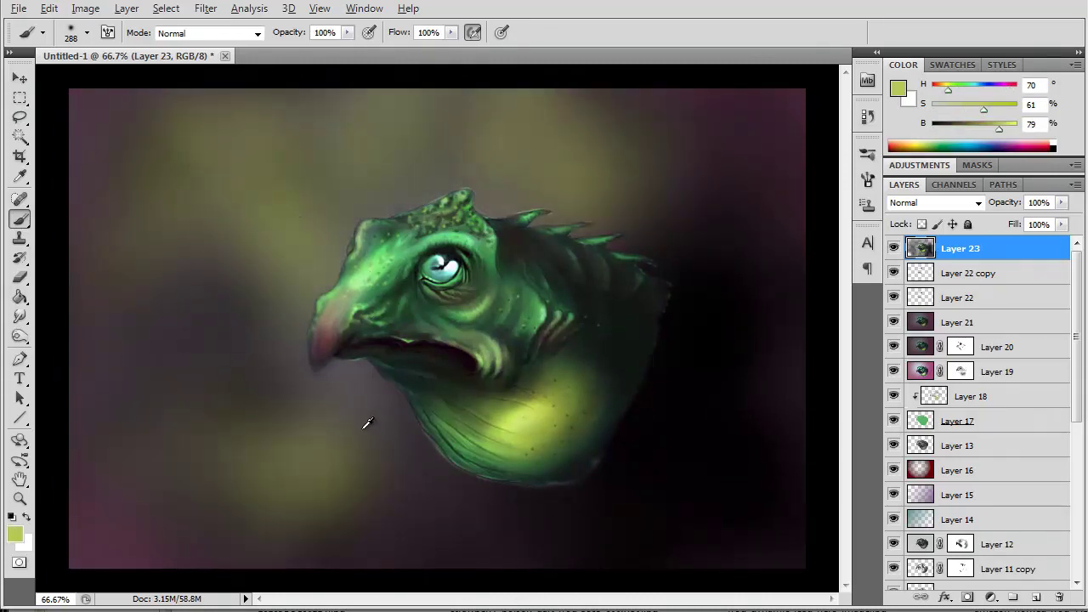
key("[")
key("[")
key("[")
left_click(357, 408, "alt")
mouse_move(357, 408)
left_mouse_down()
mouse_move(204, 156)
mouse_move(279, 311)
mouse_move(425, 498)
mouse_move(194, 352)
left_mouse_up()
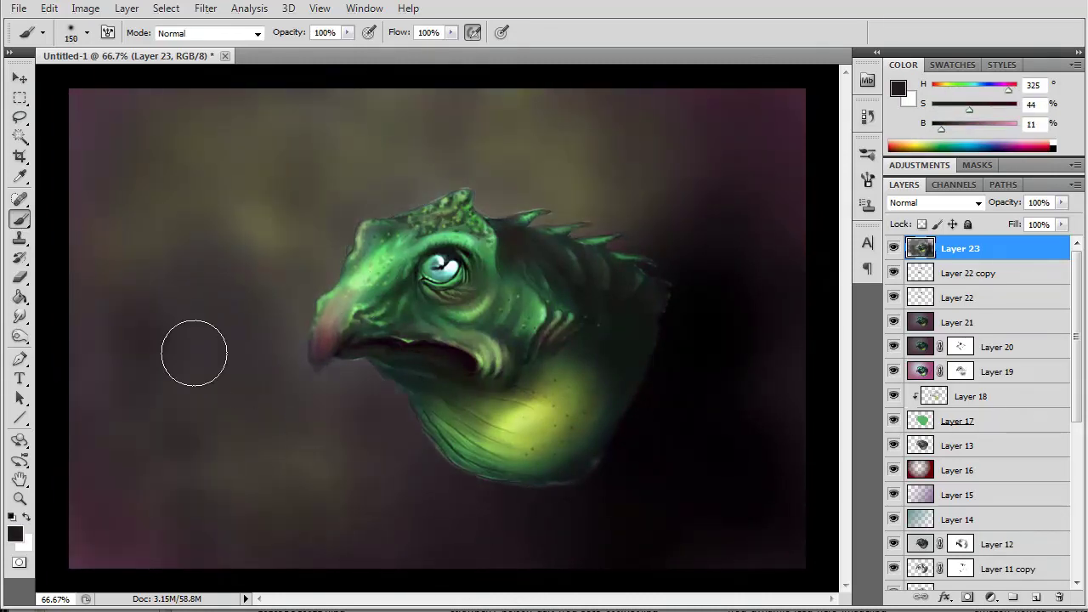
Step: Darken the background with dark green and brown strokes and paint teal clouds across the top
left_click(751, 136, "alt")
key("[")
key("[")
key("[")
mouse_move(524, 148)
left_mouse_down()
mouse_move(298, 139)
mouse_move(399, 439)
mouse_move(153, 238)
left_mouse_up()
left_click(970, 150)
mouse_move(102, 128)
left_mouse_down()
mouse_move(367, 134)
mouse_move(285, 197)
mouse_move(94, 170)
left_mouse_up()
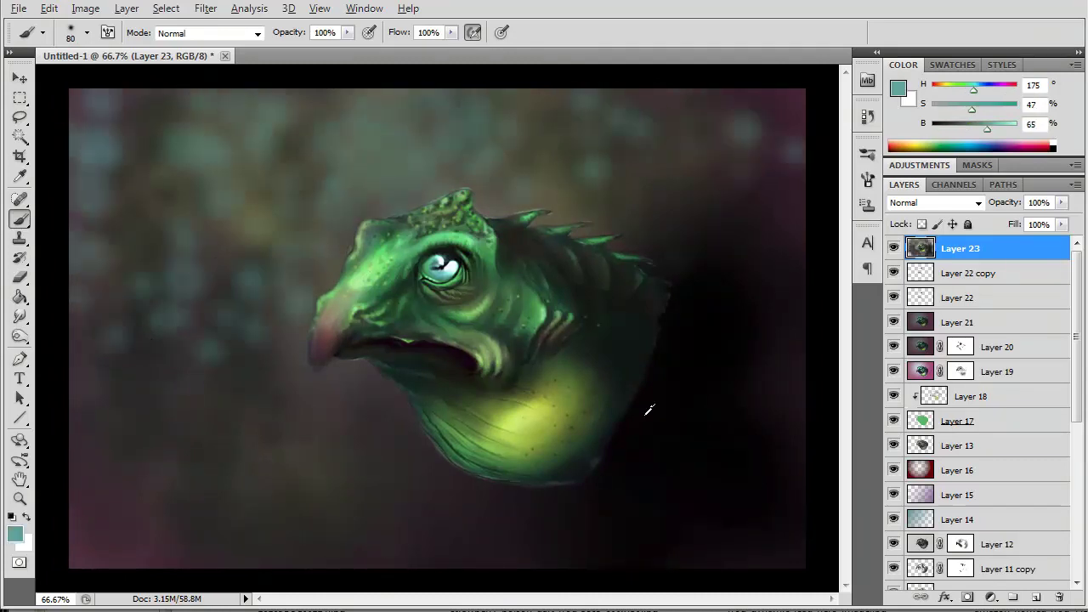
left_click(648, 408, "alt")
mouse_move(680, 128)
left_mouse_down()
mouse_move(539, 207)
mouse_move(91, 274)
mouse_move(92, 557)
mouse_move(146, 454)
mouse_move(229, 433)
left_mouse_up()
Step: Darken the upper background with grey-green and dark green strokes, then add Layer 24
left_click(384, 157, "alt")
left_click_drag(384, 158, 384, 138)
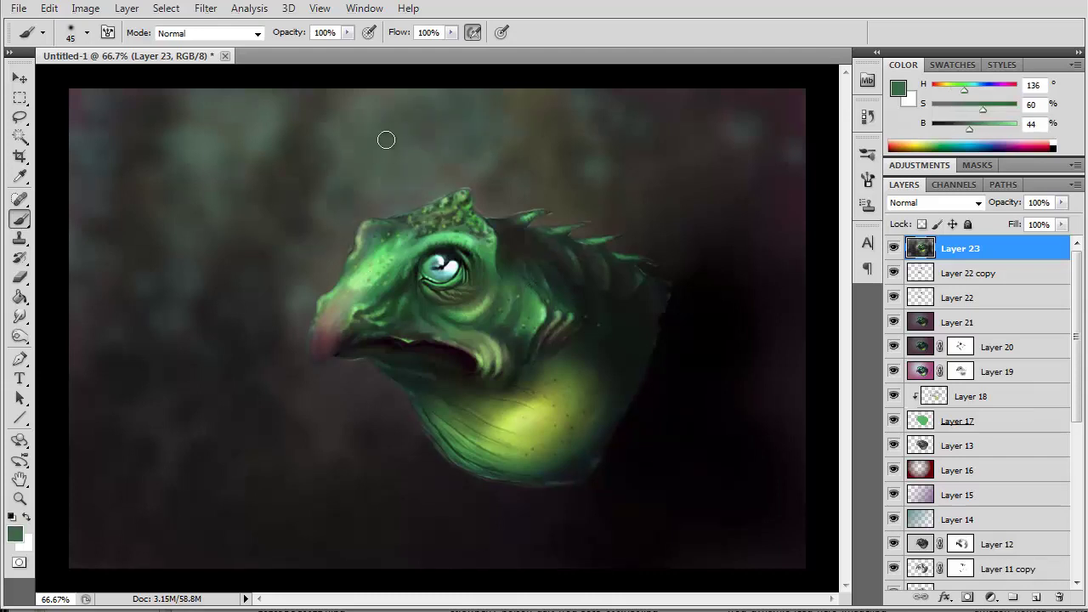
key("bracketleft")
key("bracketleft")
key("bracketleft")
left_click(537, 152, "alt")
mouse_move(537, 153)
left_mouse_down()
mouse_move(261, 211)
mouse_move(374, 187)
mouse_move(561, 182)
mouse_move(748, 127)
left_mouse_up()
left_click(260, 212, "alt")
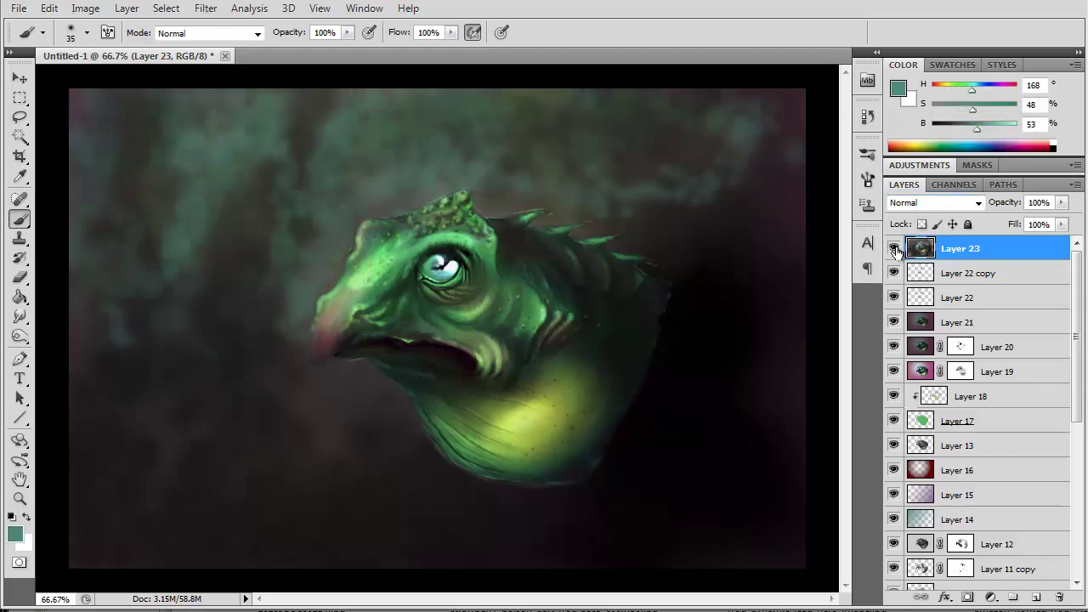
left_click(1036, 597)
Step: Fill the new layer with a red radial gradient and blend it in Overlay mode
key("g")
left_click(14, 534)
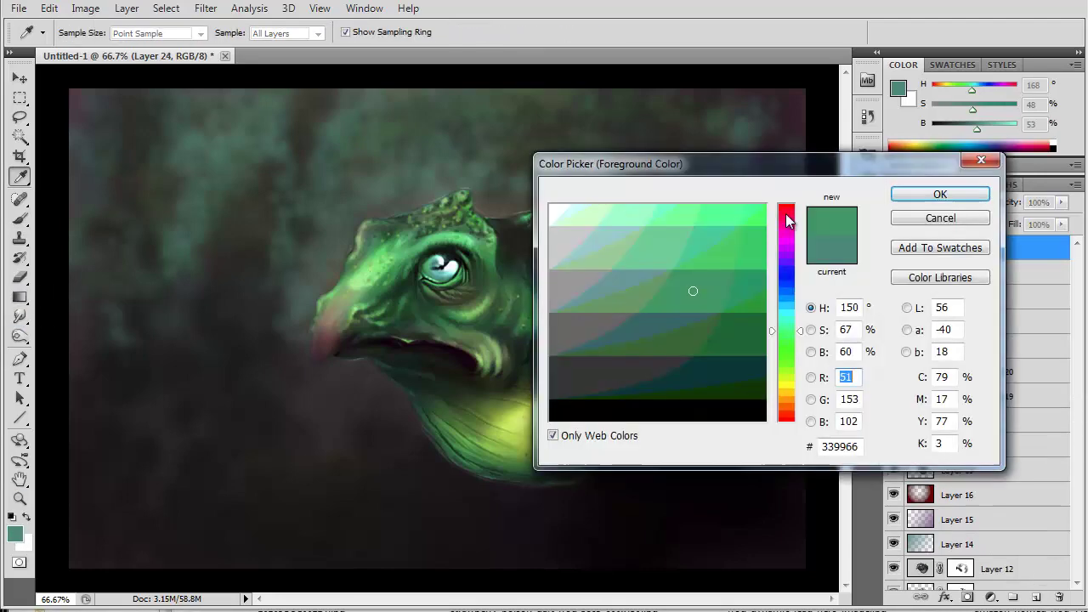
left_click(785, 208)
left_click(696, 312)
left_click(974, 192)
left_click_drag(455, 272, 275, 179)
left_click(928, 202)
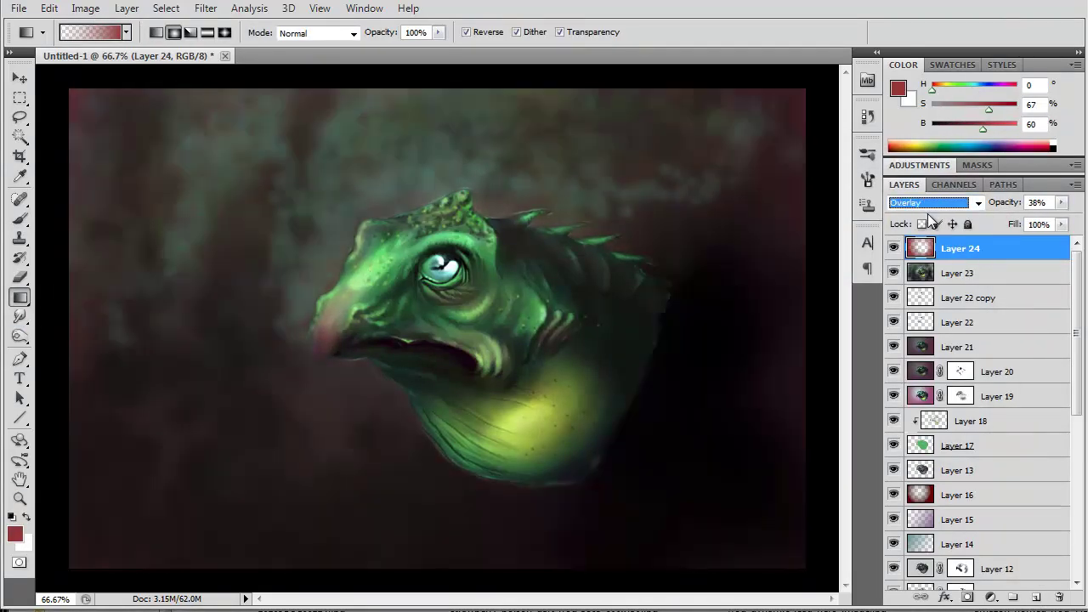
Step: Add a new layer filled white with the Paint Bucket, lowered to about half opacity
left_click(1036, 598)
key("x")
right_click(21, 297)
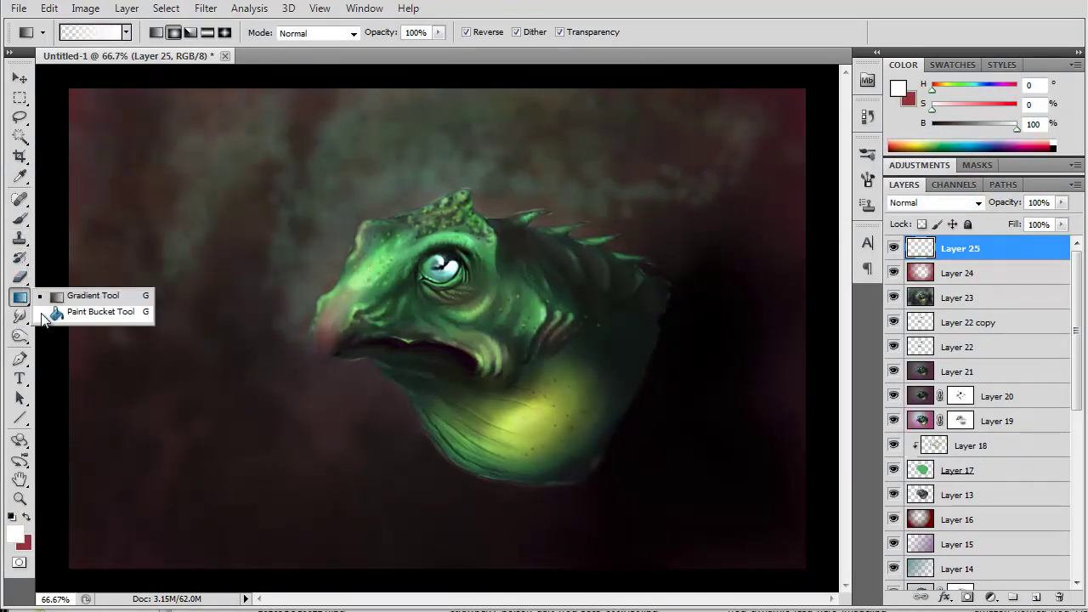
left_click(77, 311)
left_click(788, 474)
left_click_drag(1062, 202, 1020, 219)
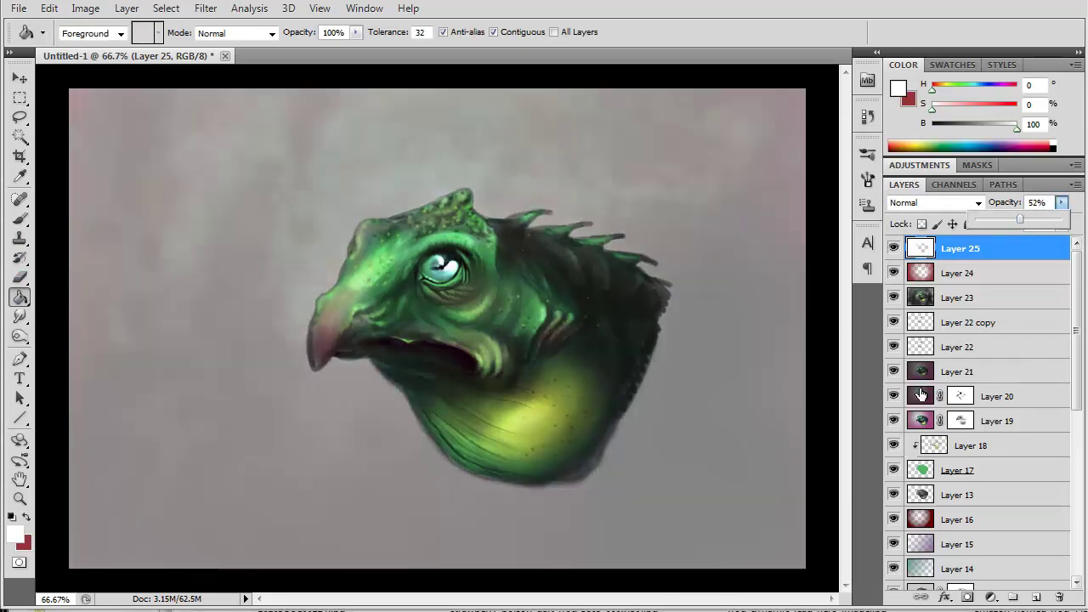
Step: Select the whole canvas and copy all visible layers merged
left_click(166, 8)
left_click(174, 27)
key("ctrl+shift+c")
left_click(49, 8)
Step: Paste the merged image as Layer 26 and ready an enlarged Dodge brush
key("ctrl+shift+v")
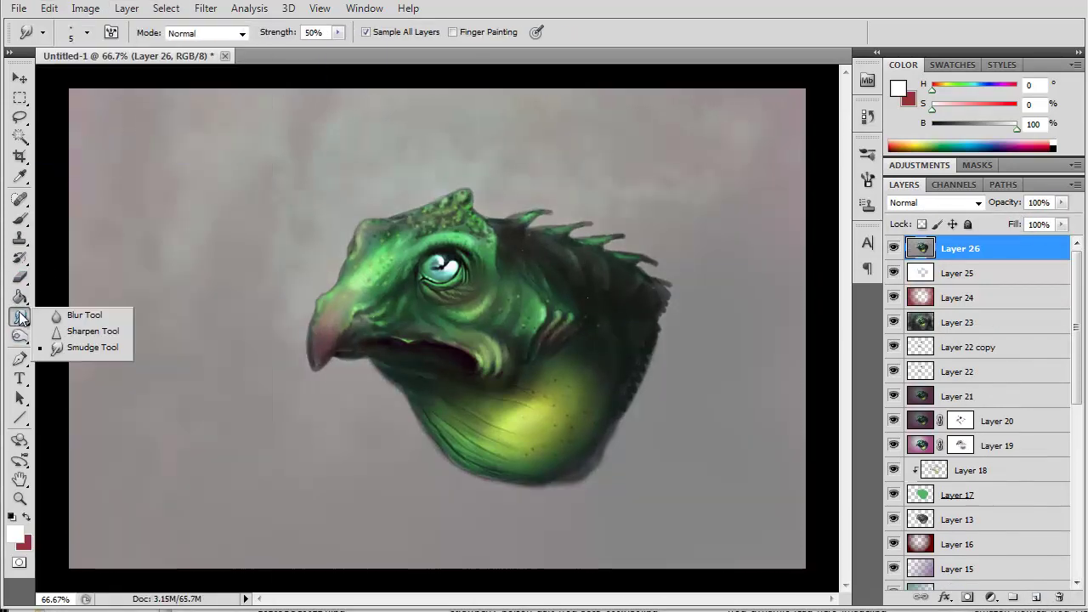
left_click(21, 336)
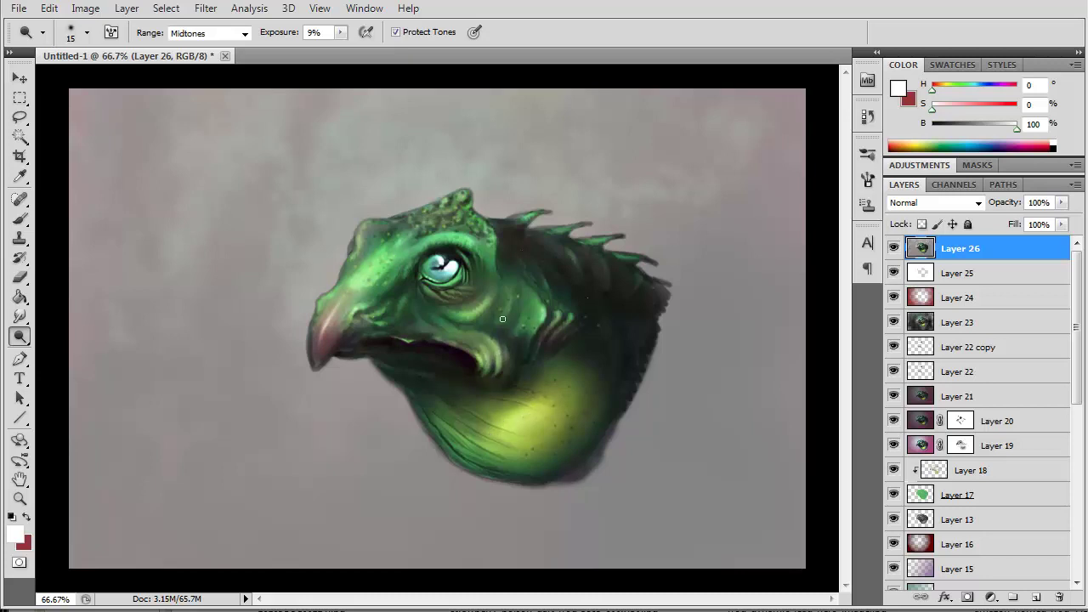
key("bracketright")
key("bracketright")
key("bracketright")
Step: Burn the beak and the area below the eye darker
right_click(19, 336)
left_click(76, 355)
left_click_drag(326, 355, 376, 342)
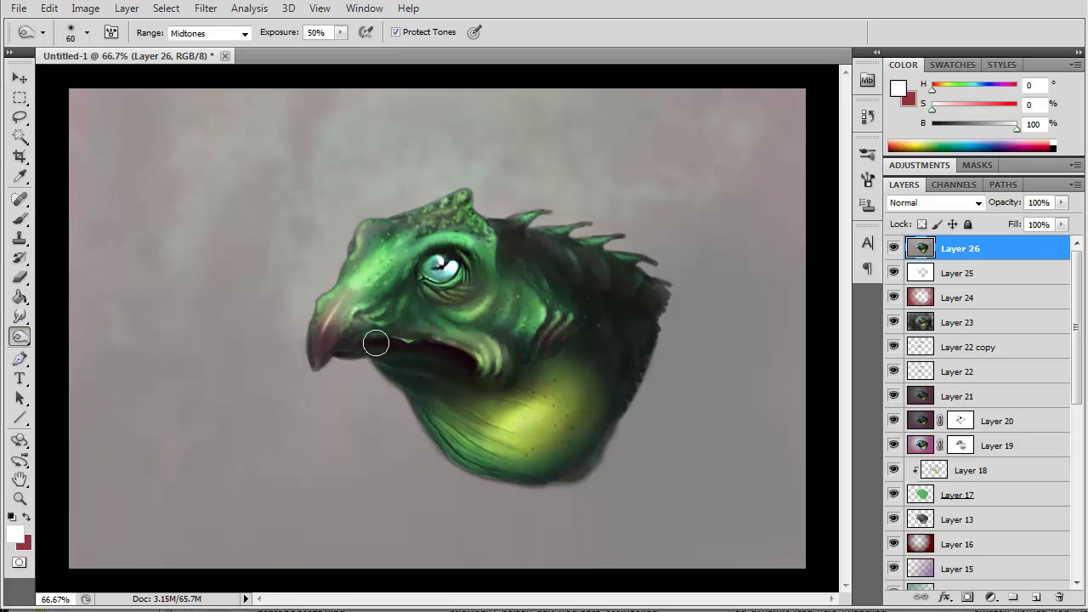
key("bracketright")
key("bracketright")
key("bracketright")
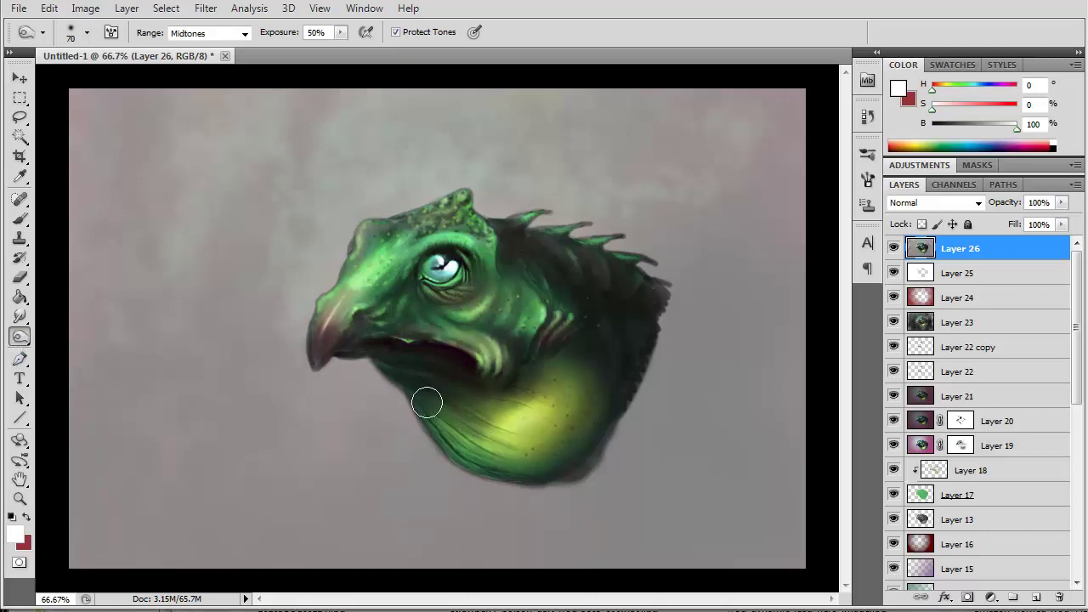
left_click_drag(459, 285, 466, 316)
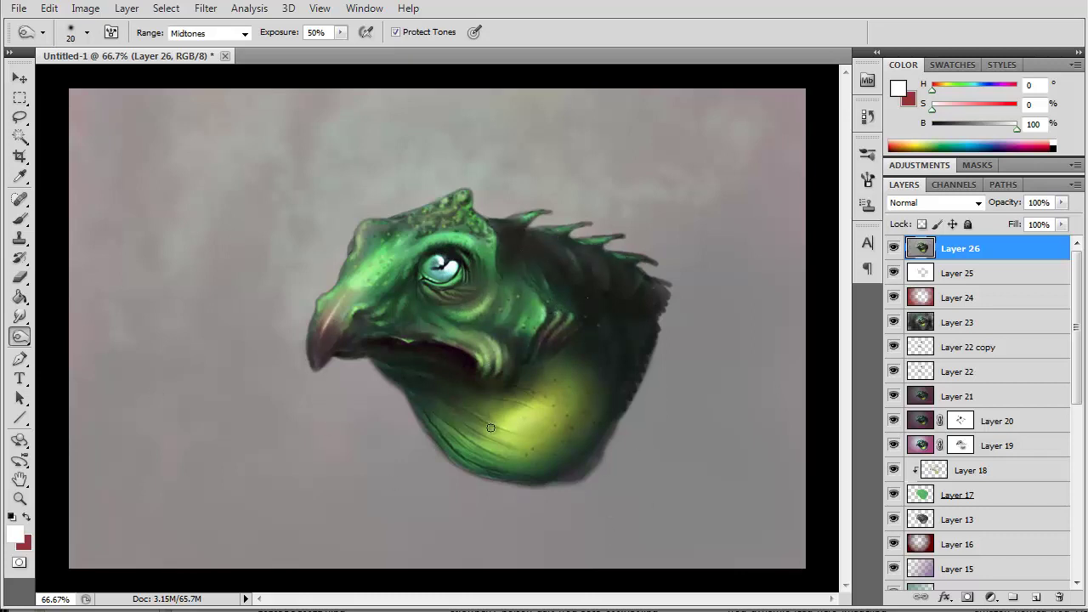
Step: Reset colours to black and white and add an empty Layer 27
key("shift+o")
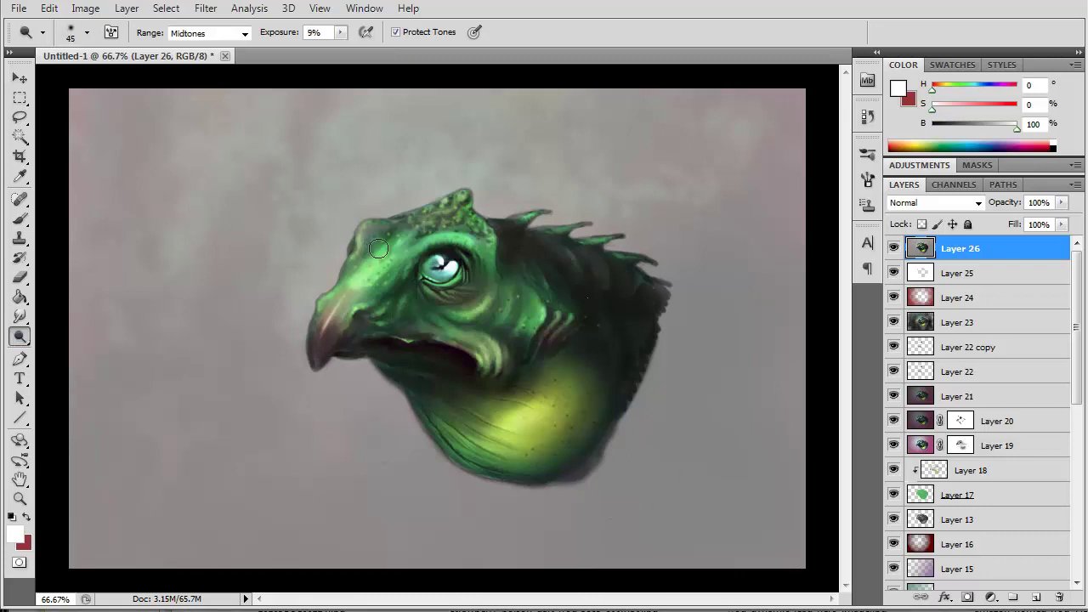
key("shift+o")
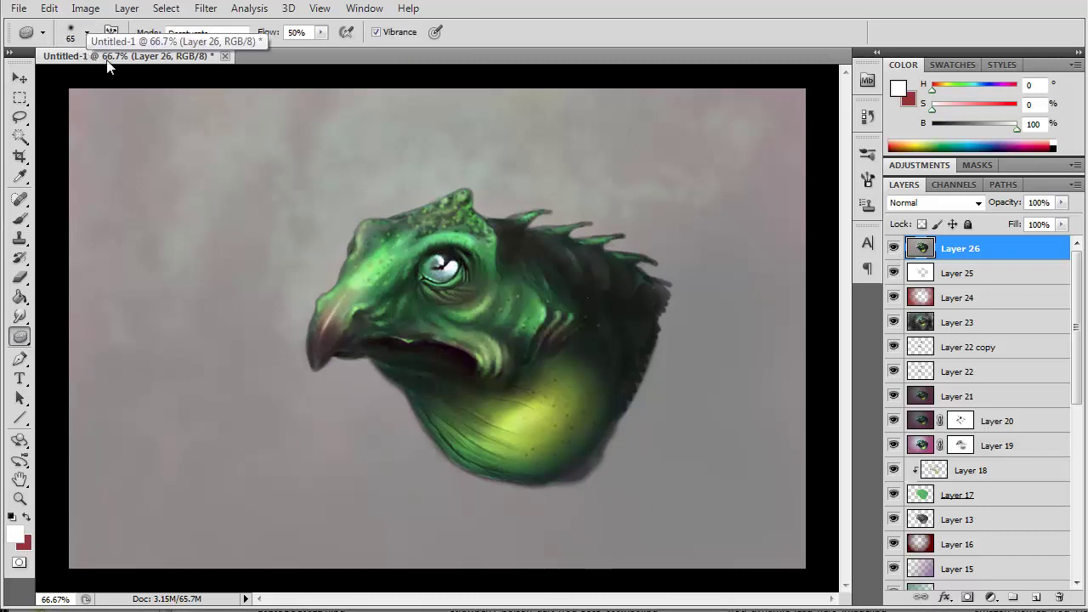
key("b")
key("d")
key("ctrl+shift+alt+n")
Step: Zoom in on the creature and paint a signature at the lower right with a small brush
key("z")
left_click(417, 399)
key("b")
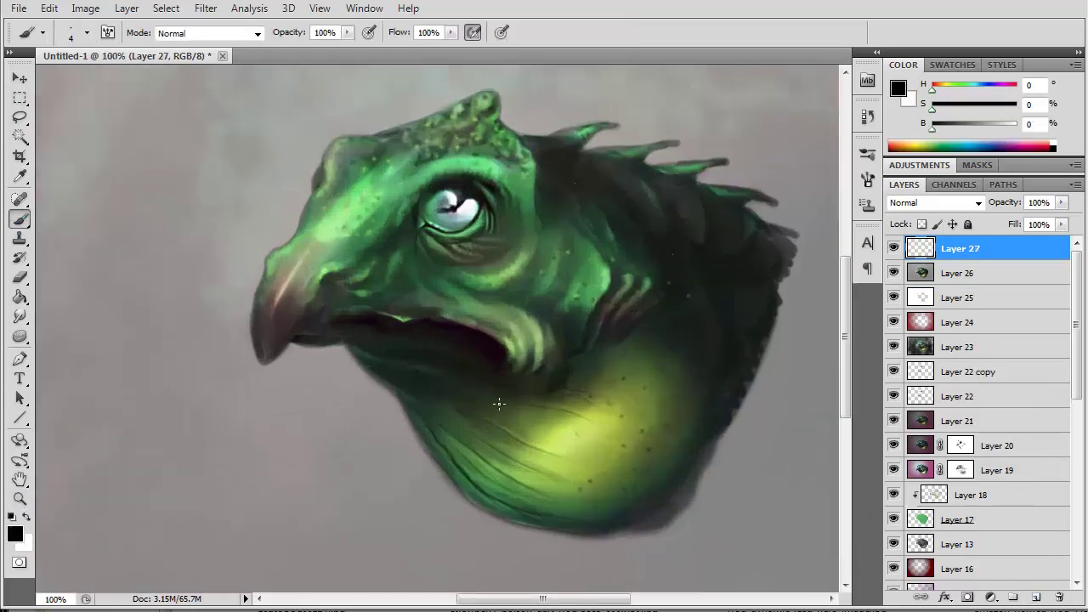
key("ctrl+plus")
mouse_move(557, 463)
left_mouse_down()
mouse_move(672, 409)
mouse_move(639, 398)
left_mouse_up()
Step: Scale the signature down with Free Transform, commit it, and pan the view
left_click(50, 7)
left_click(85, 323)
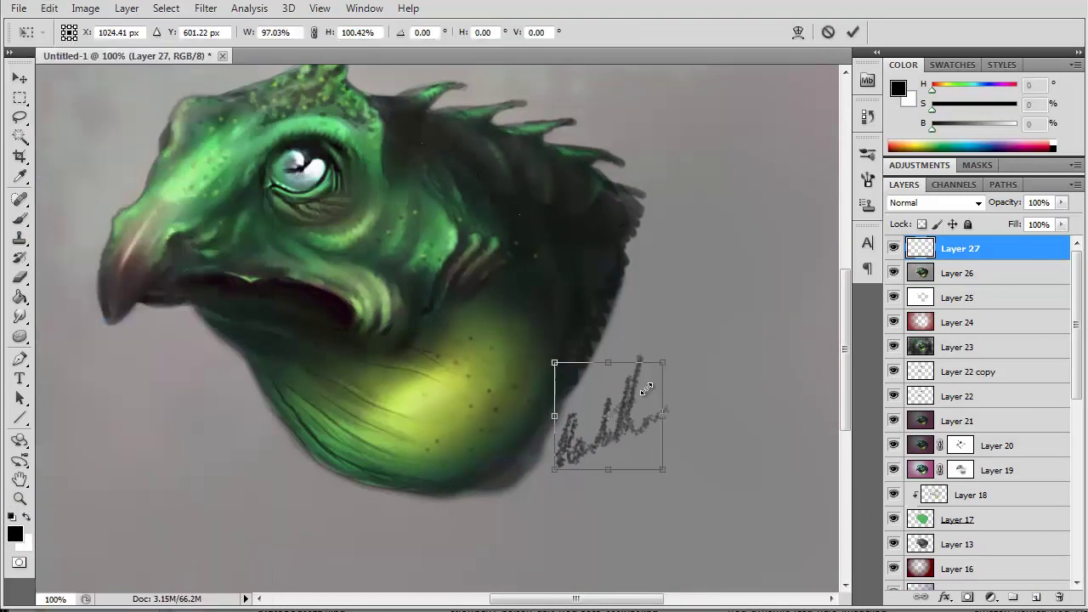
left_click_drag(655, 485, 599, 434)
key("Return")
key("v")
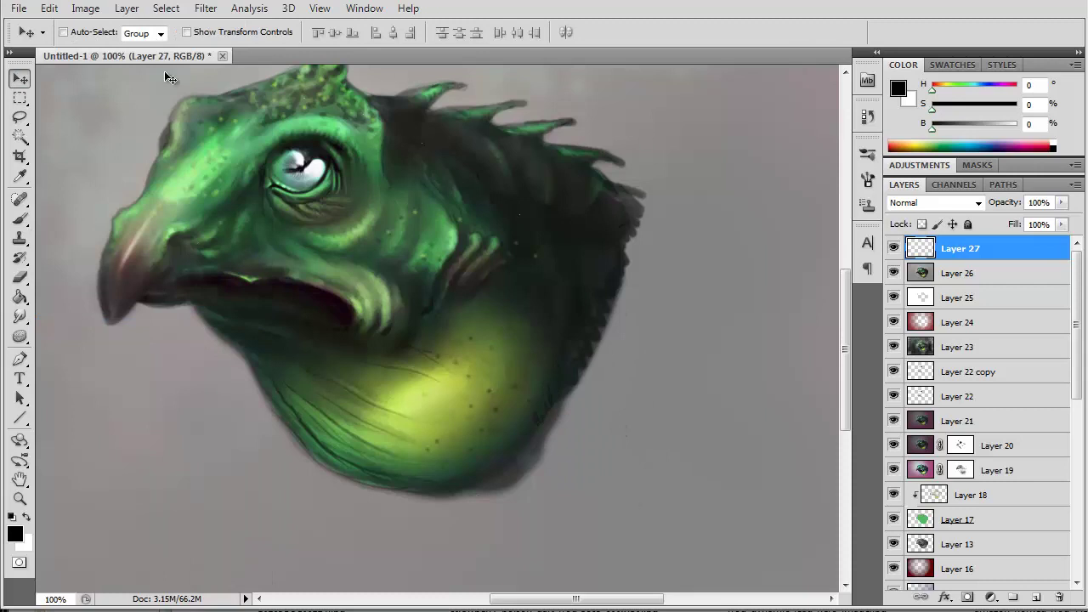
left_click_drag(168, 77, 288, 134)
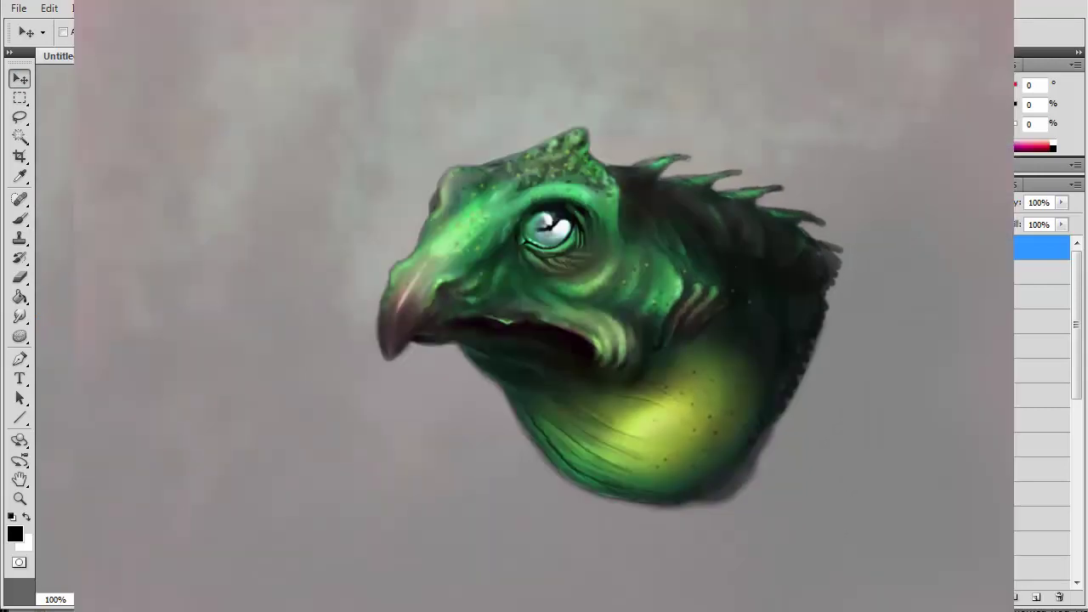